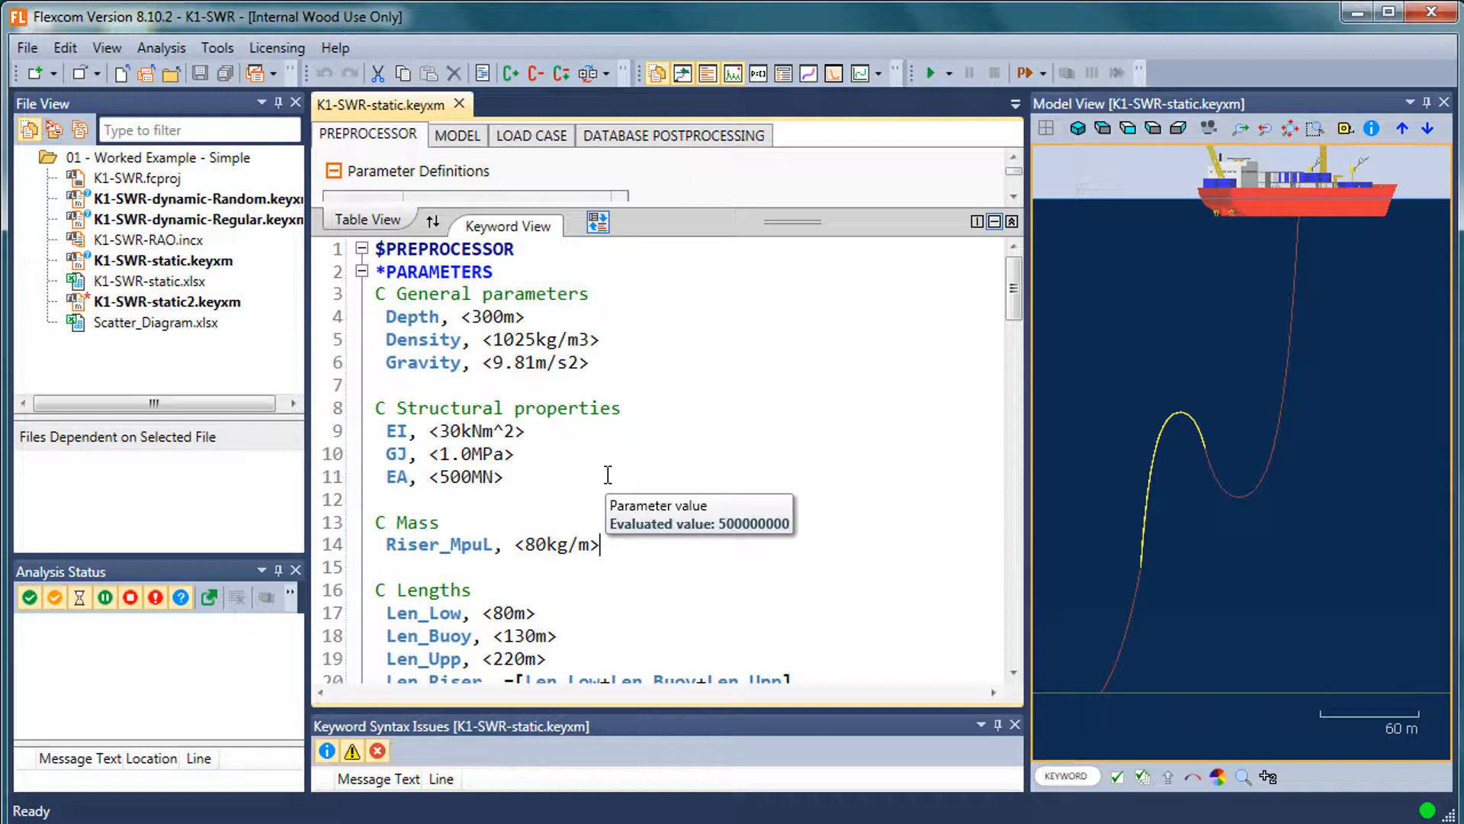
Resize the split between Table View and Keyword View, enlarging each in turn and leaving most of the height to the keyword text
drag(778, 221, 770, 516)
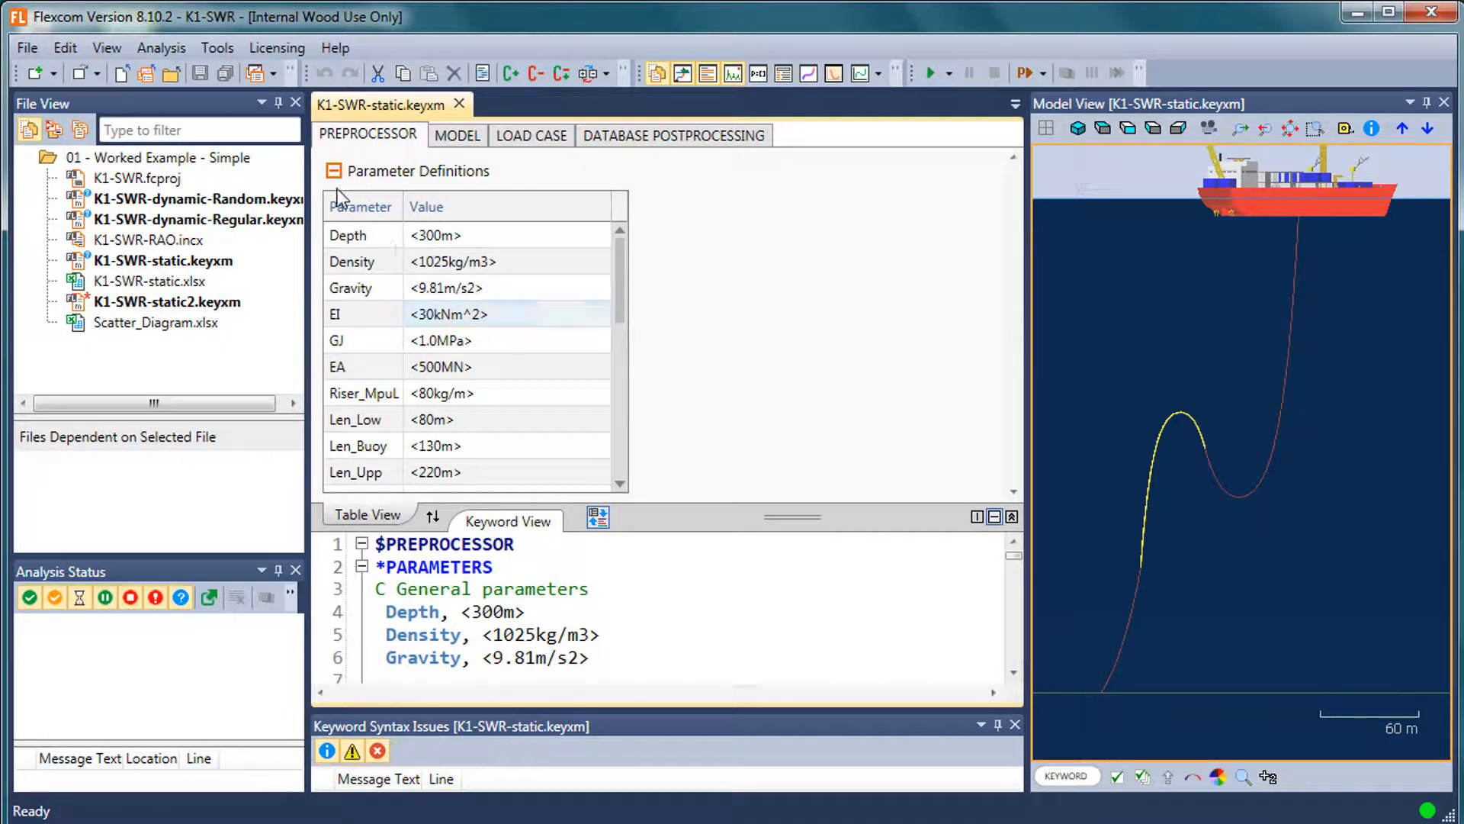
drag(821, 521, 808, 221)
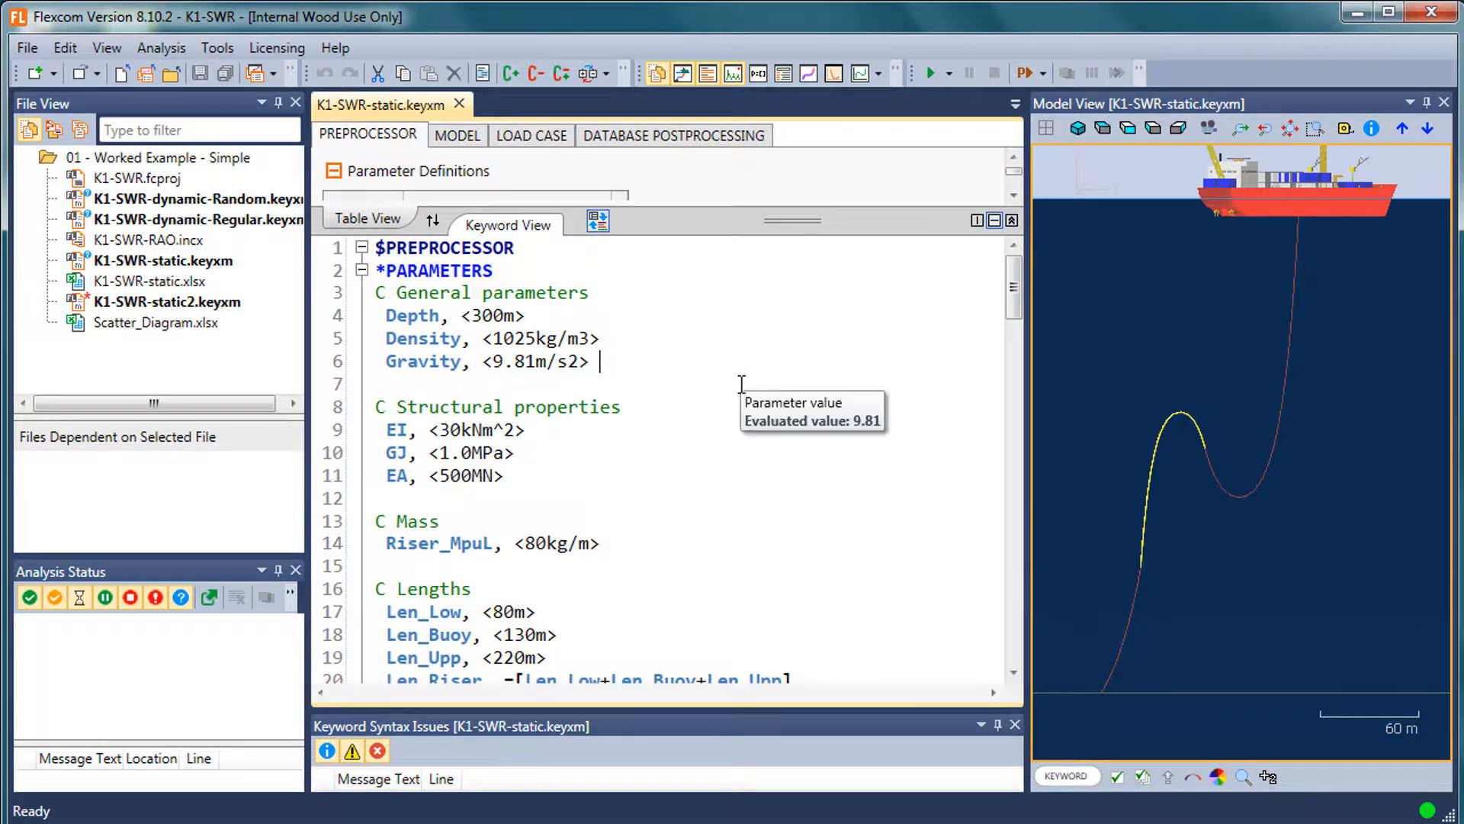
scroll(741, 385, down, 1)
scroll(742, 385, up, 1)
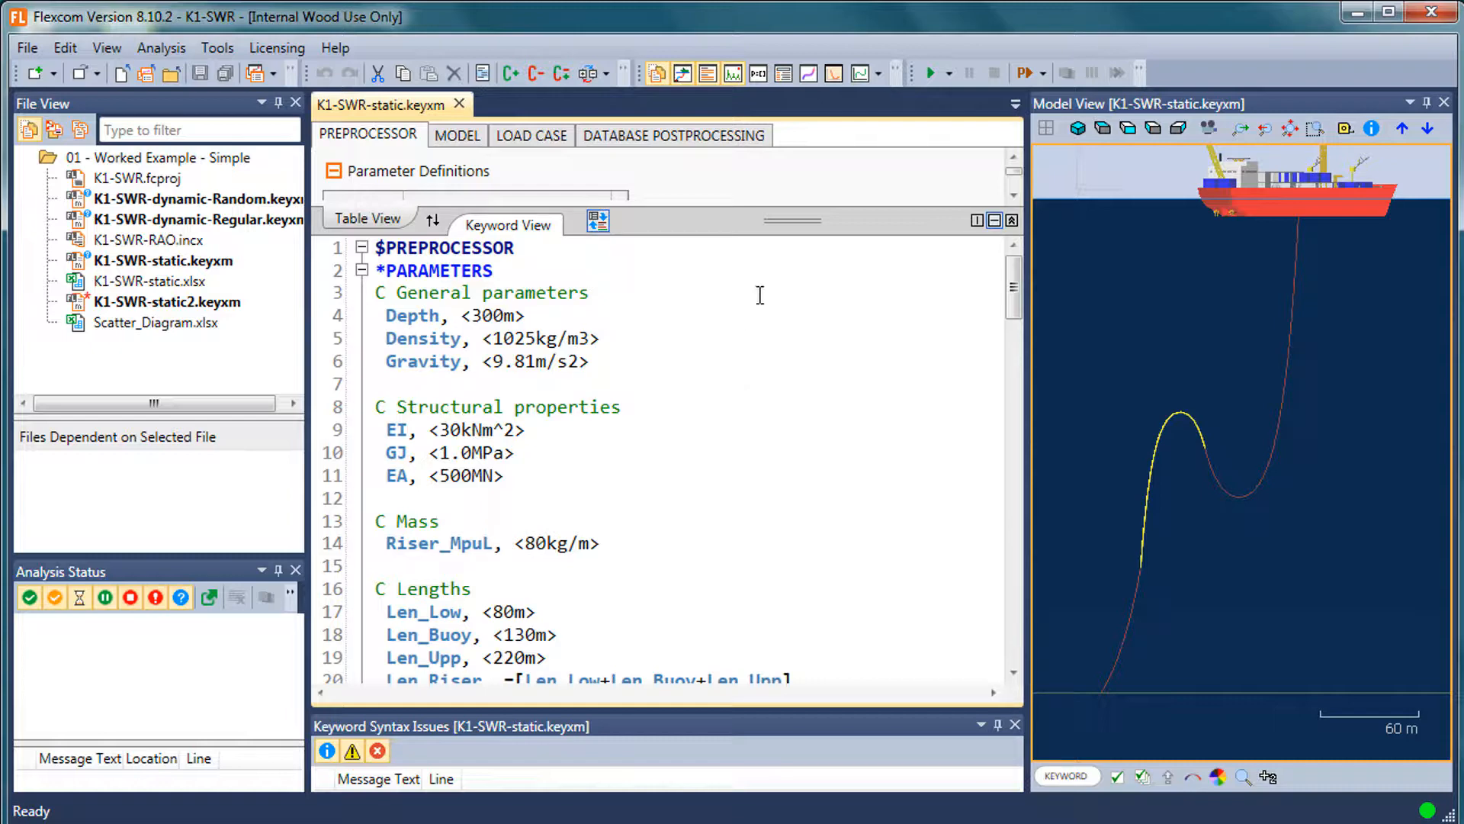
drag(764, 221, 692, 600)
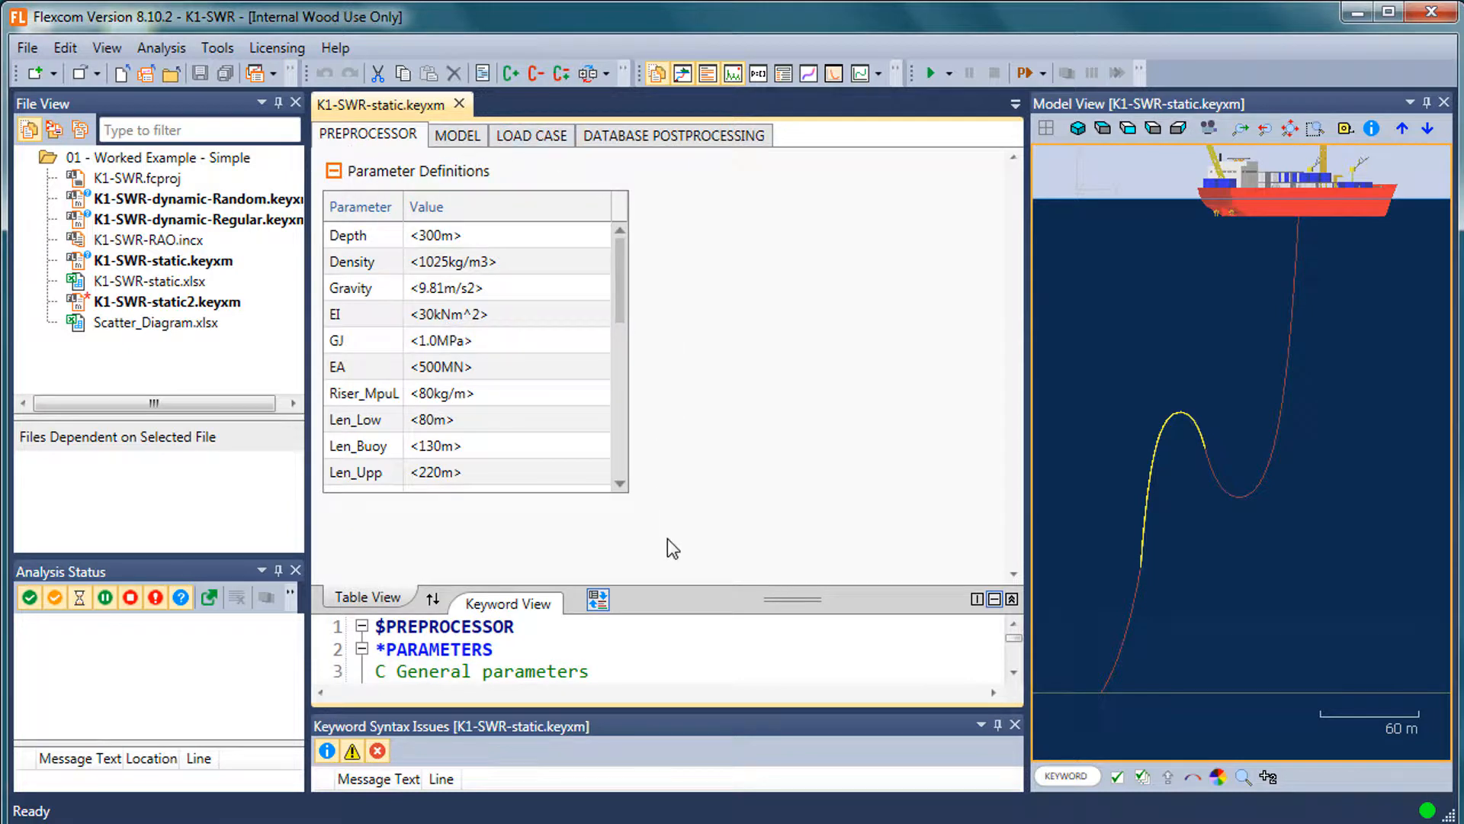
drag(742, 610, 757, 284)
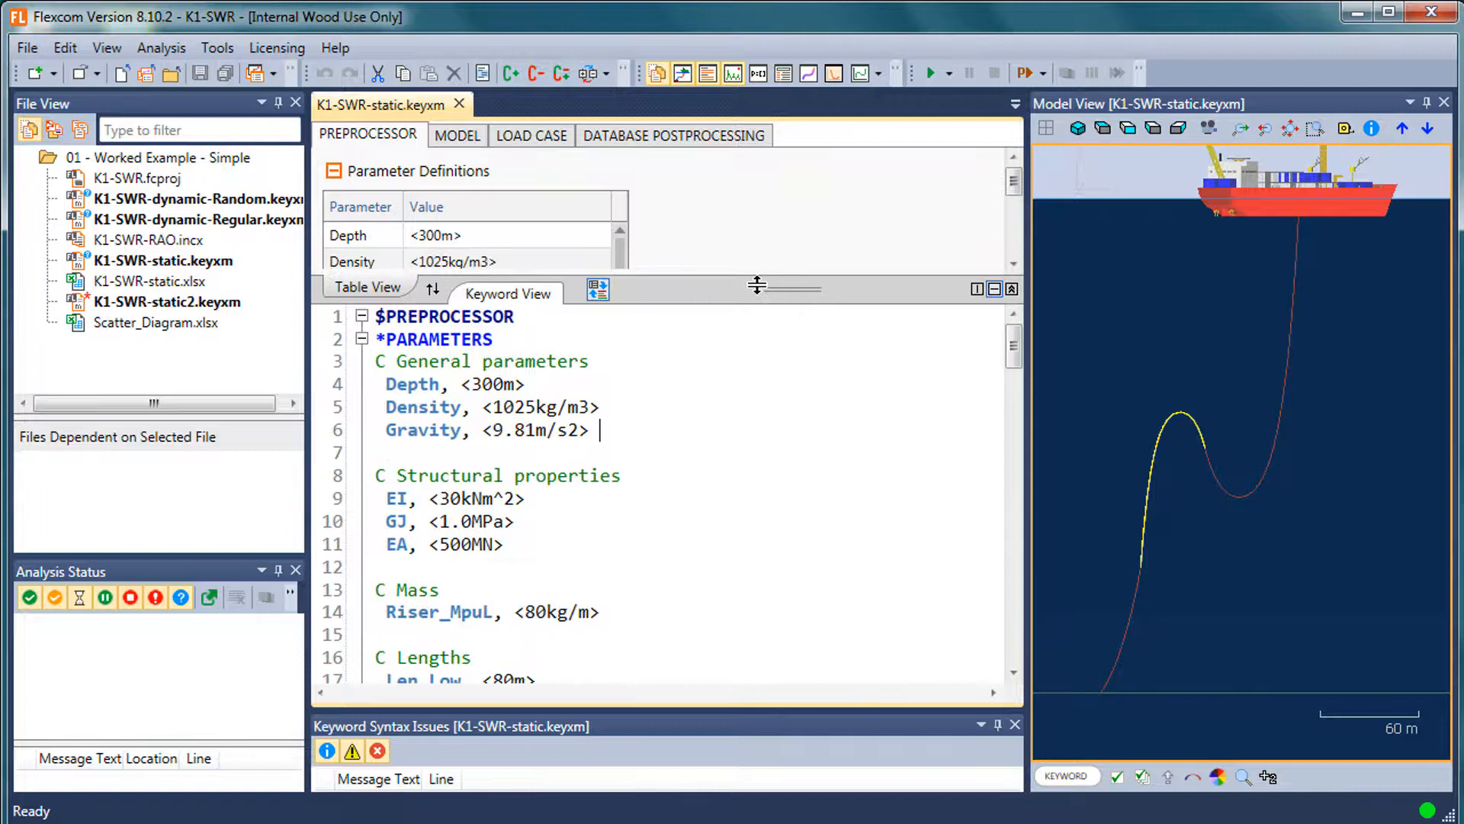
click(671, 452)
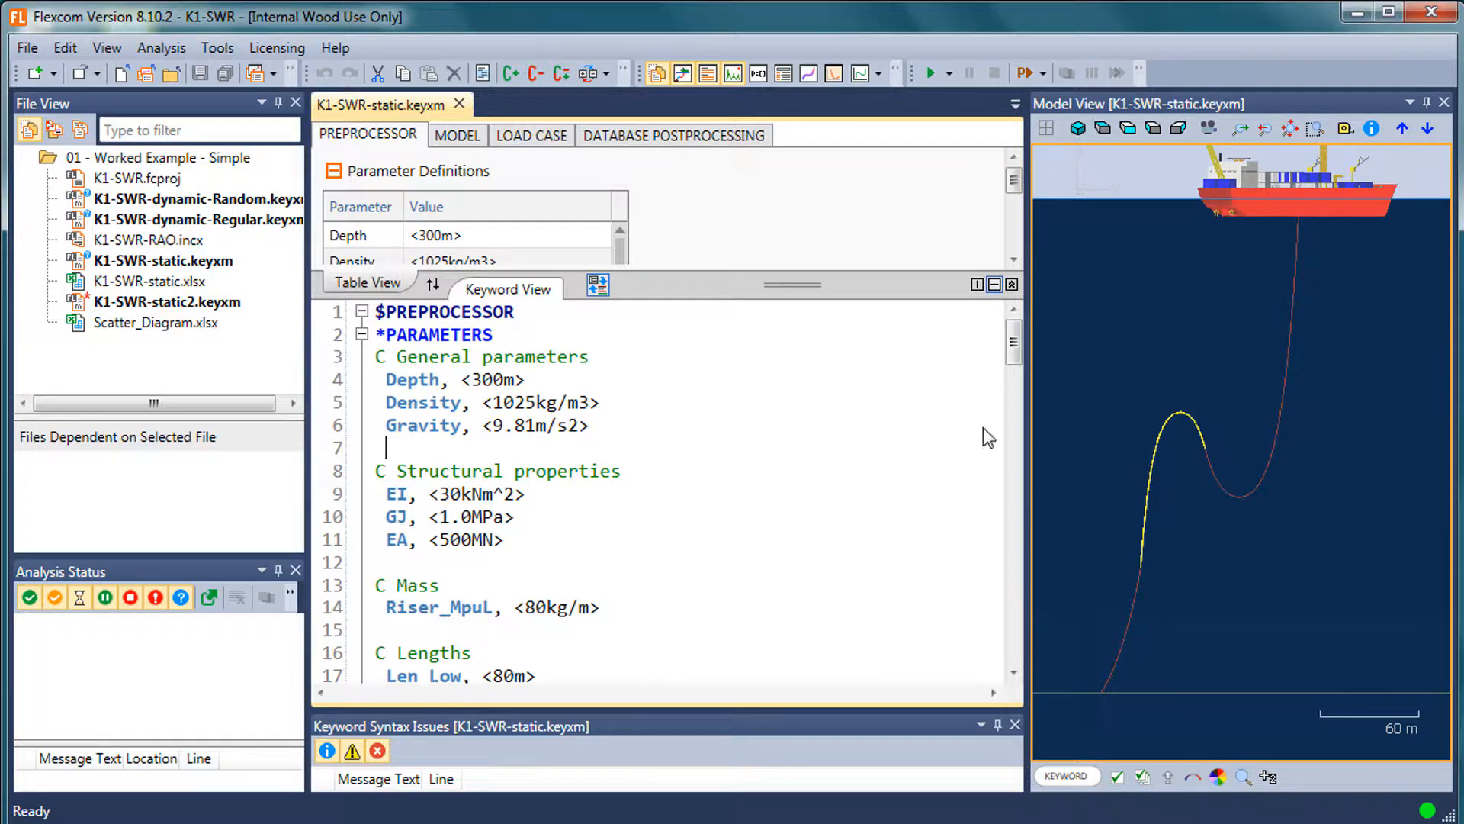
Widen the File View column slightly, shift the divider above the dependent files list, and make the Analysis Status pane taller
drag(224, 417, 229, 431)
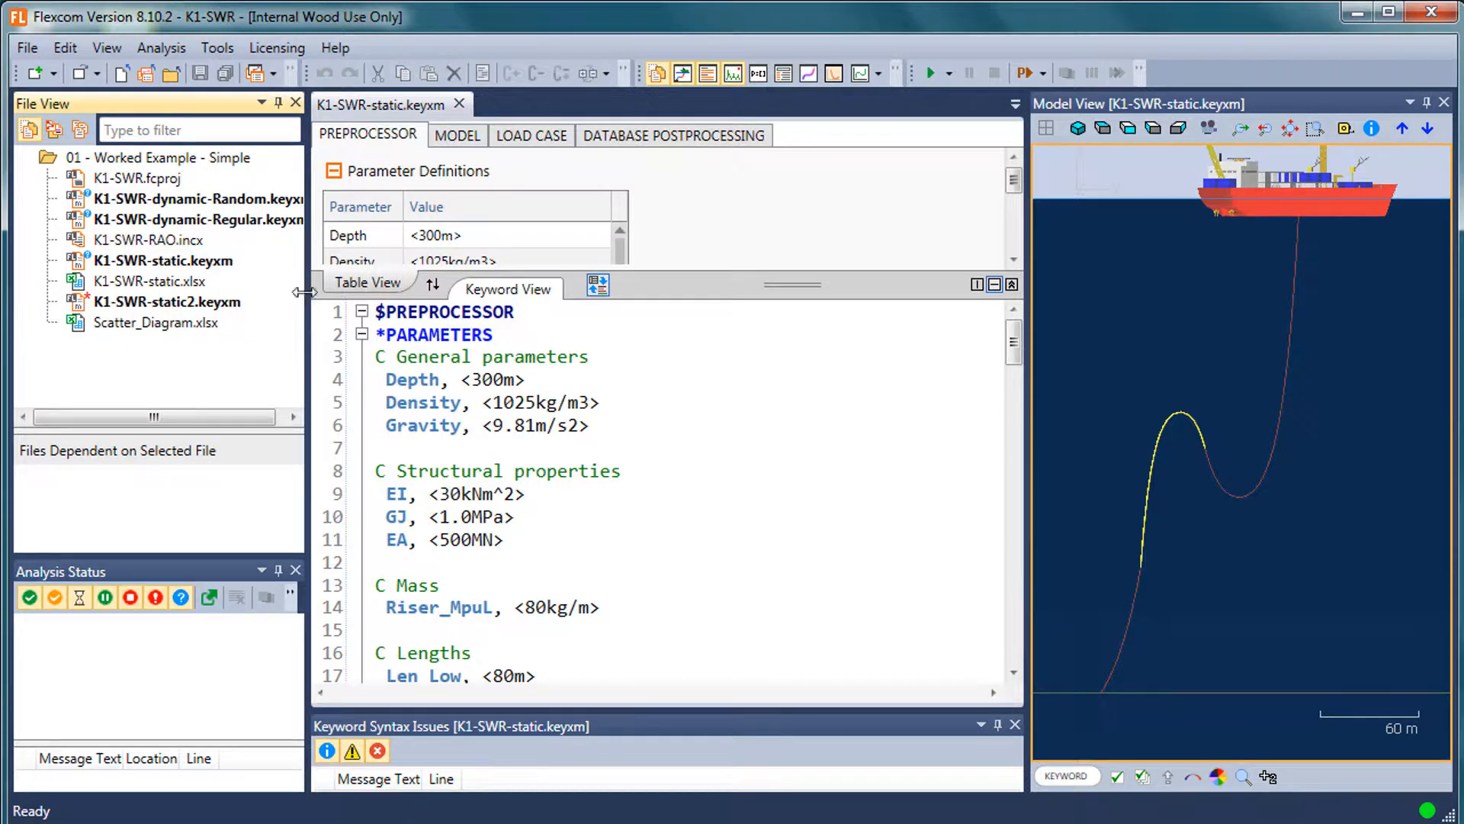
drag(304, 292, 427, 298)
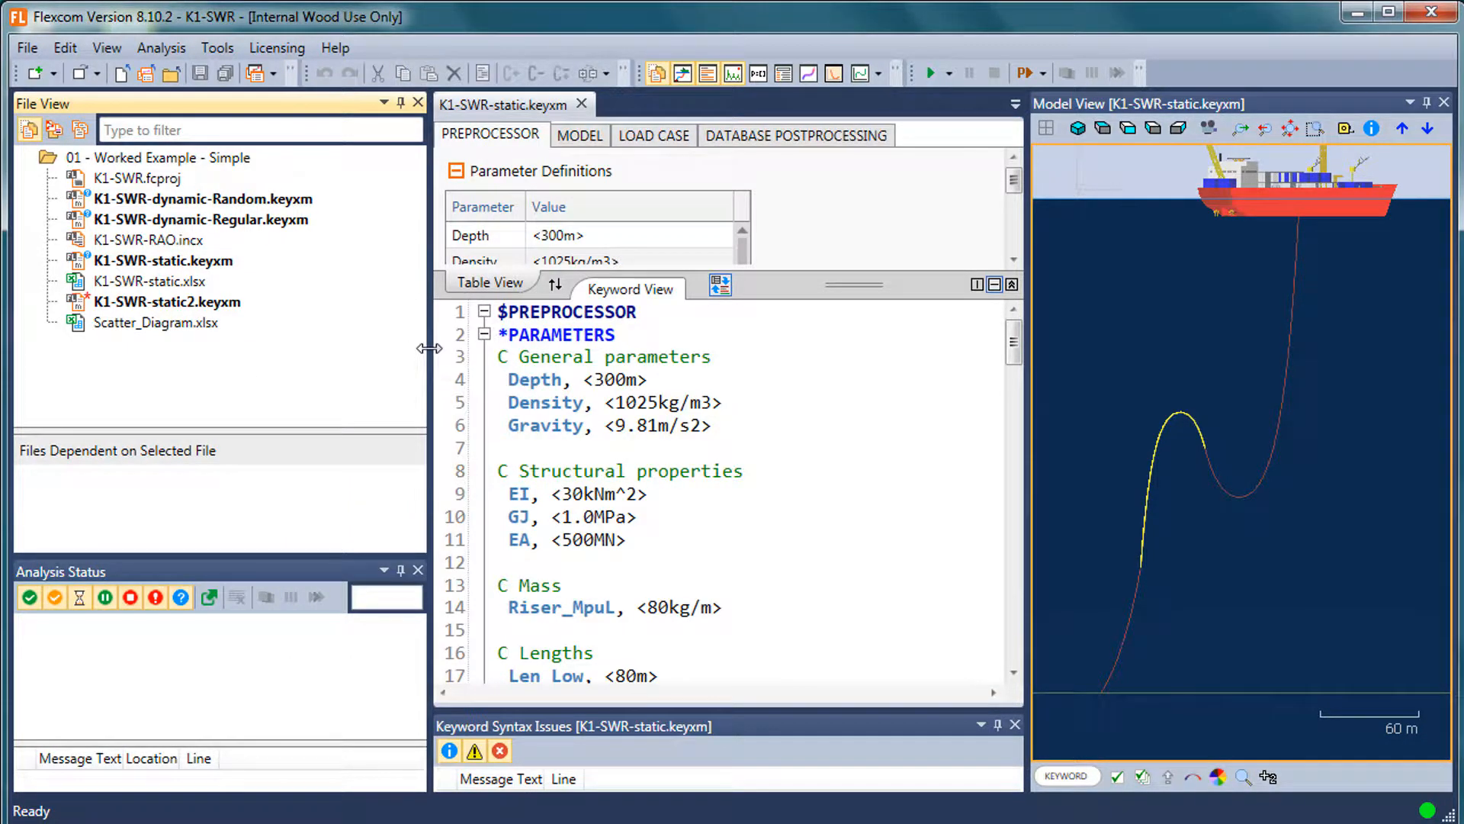
drag(429, 348, 334, 351)
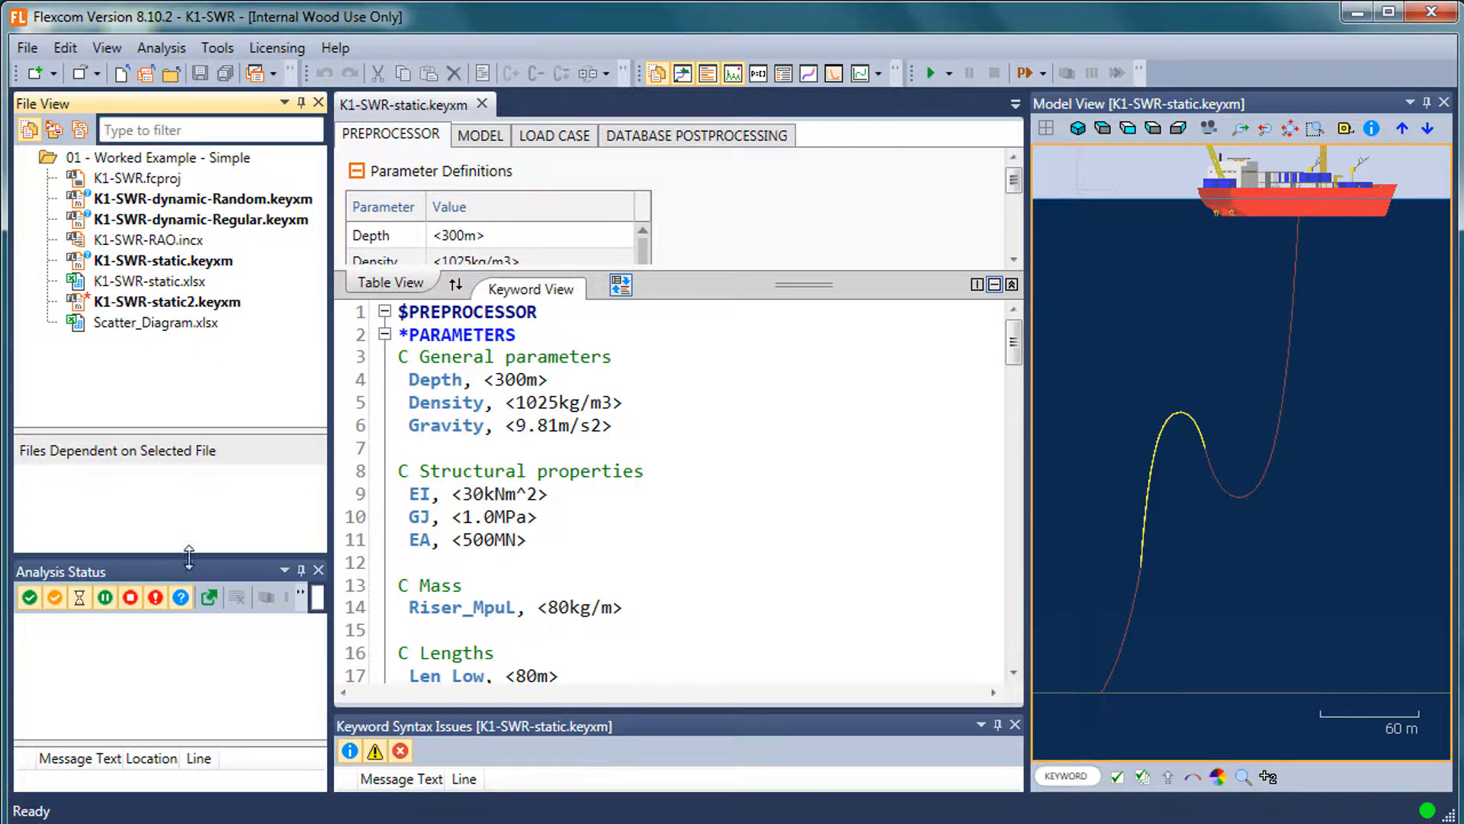
drag(190, 565, 189, 513)
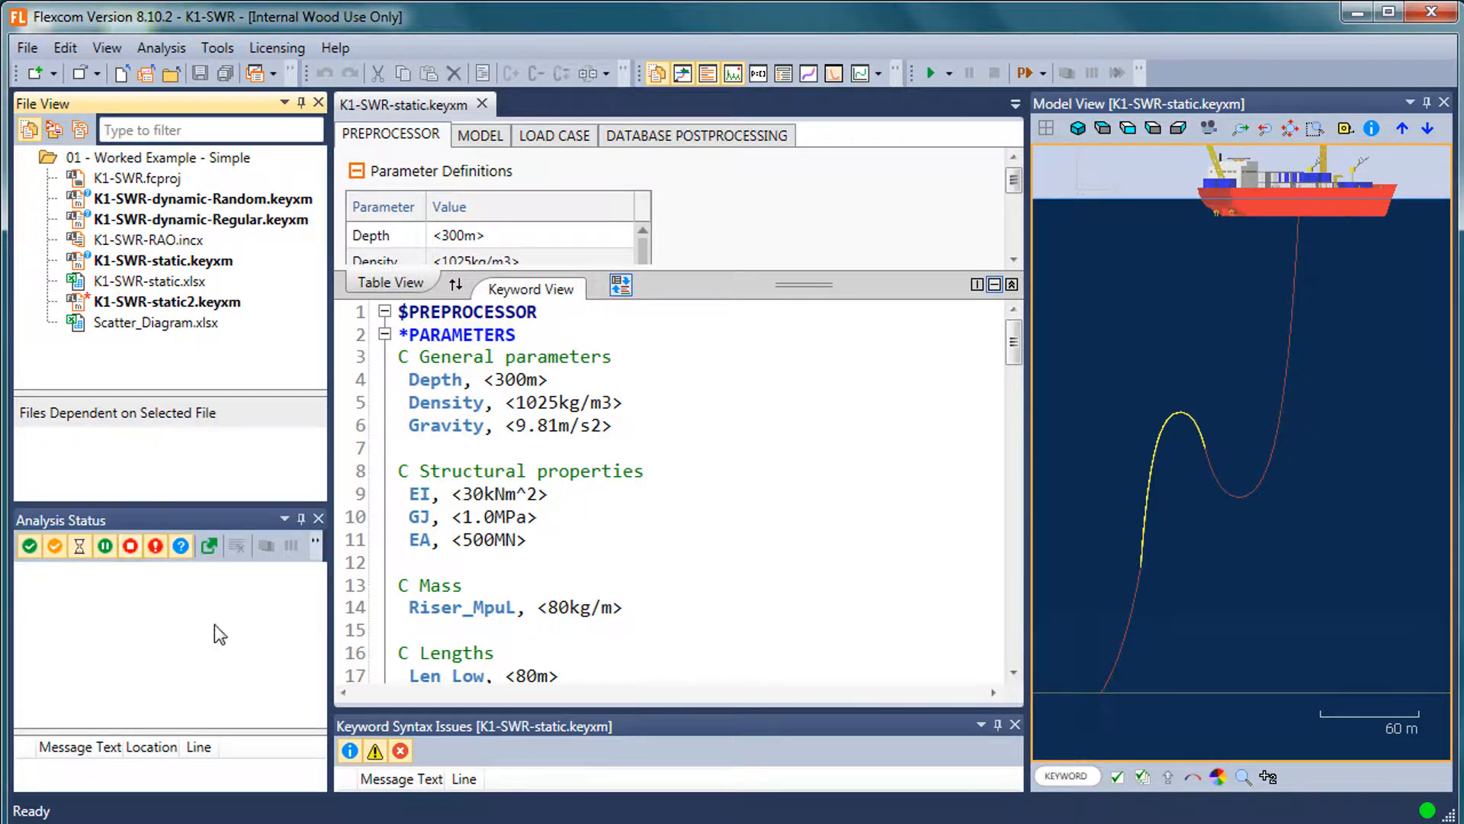
click(523, 469)
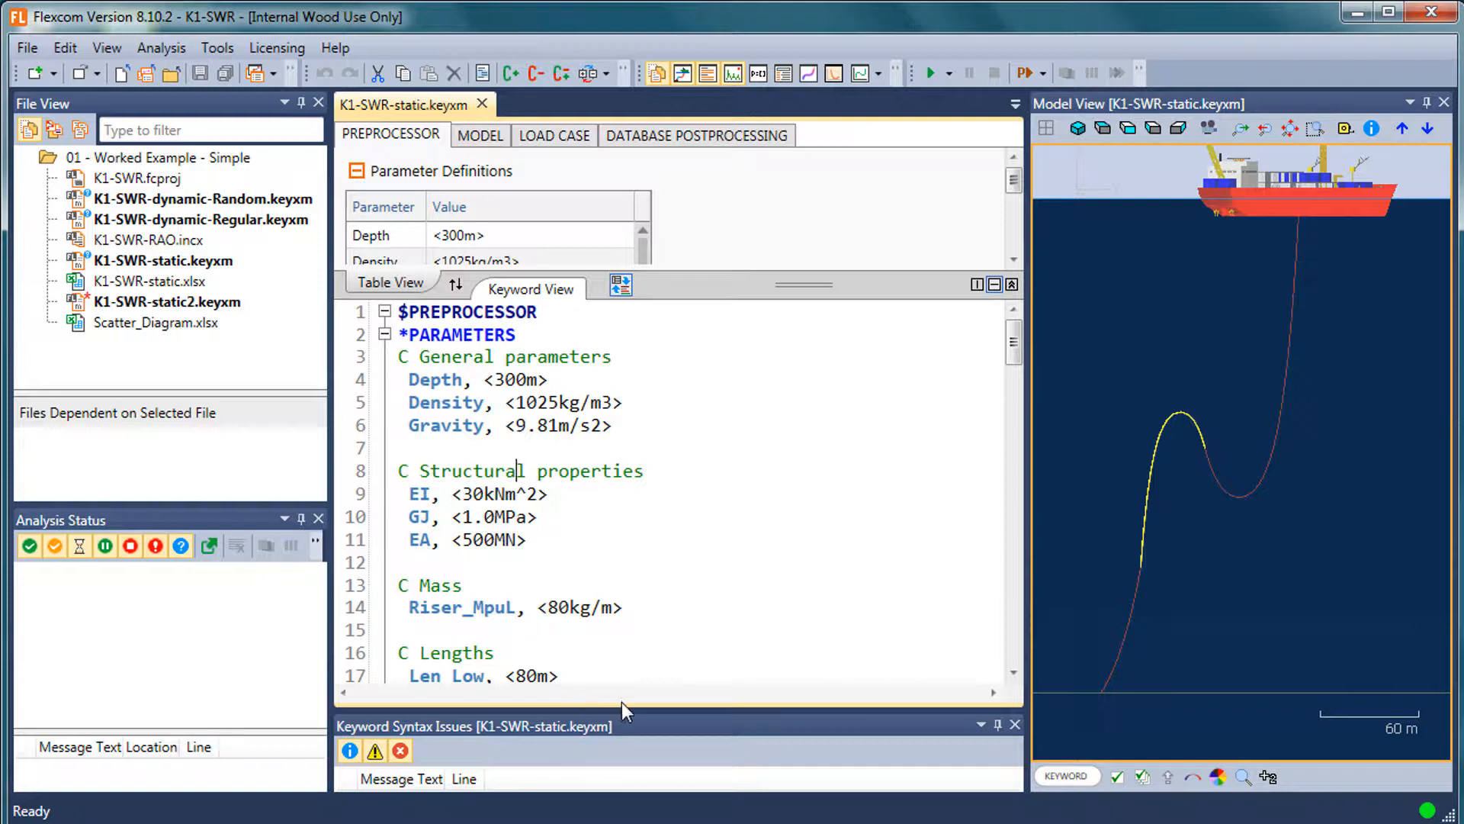
Enlarge the Keyword Syntax Issues pane upward and readjust the divider between Table View and Keyword View
drag(633, 710, 652, 611)
drag(748, 251, 755, 200)
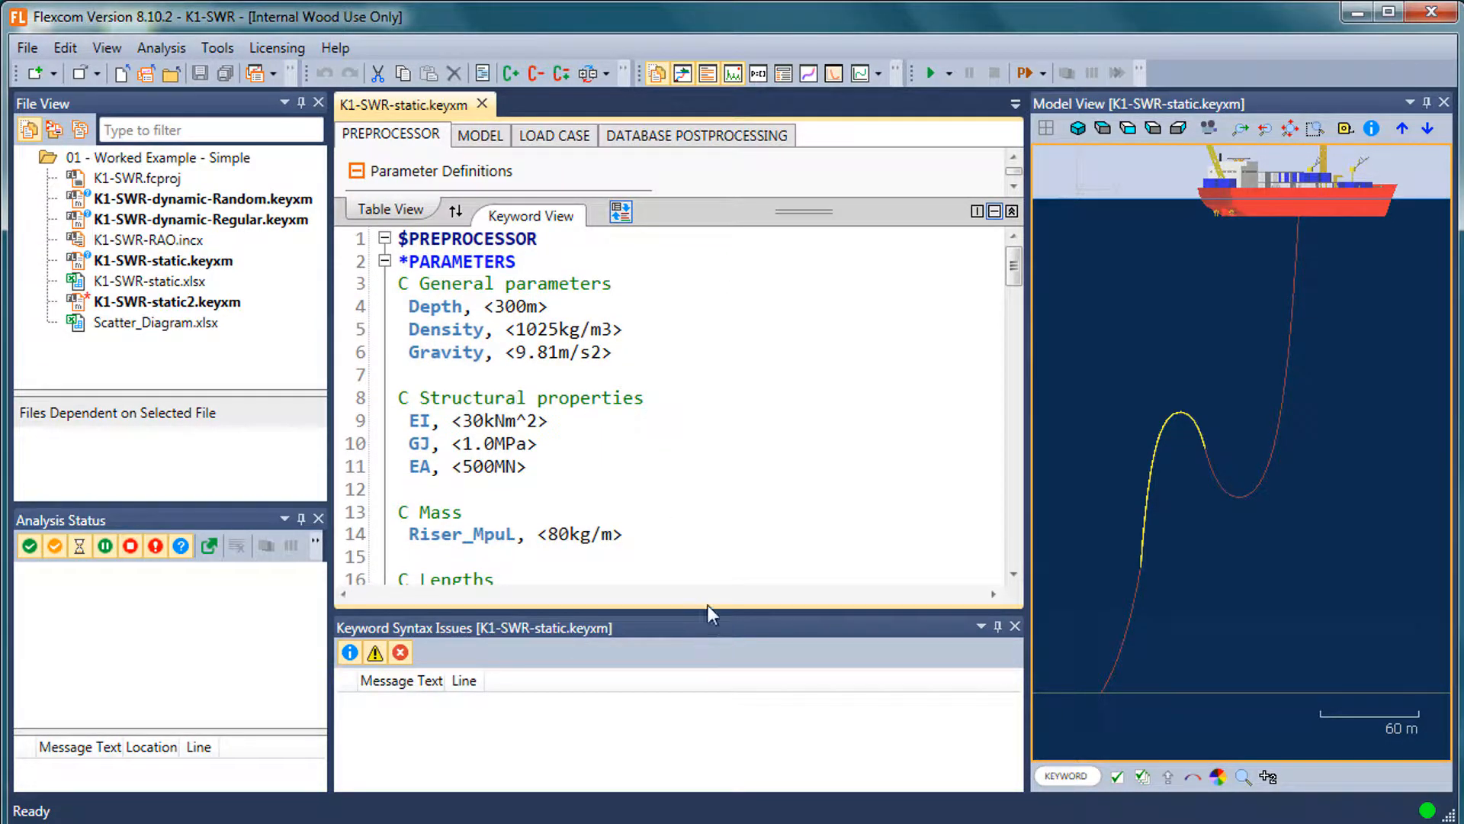
click(694, 508)
drag(707, 205, 707, 253)
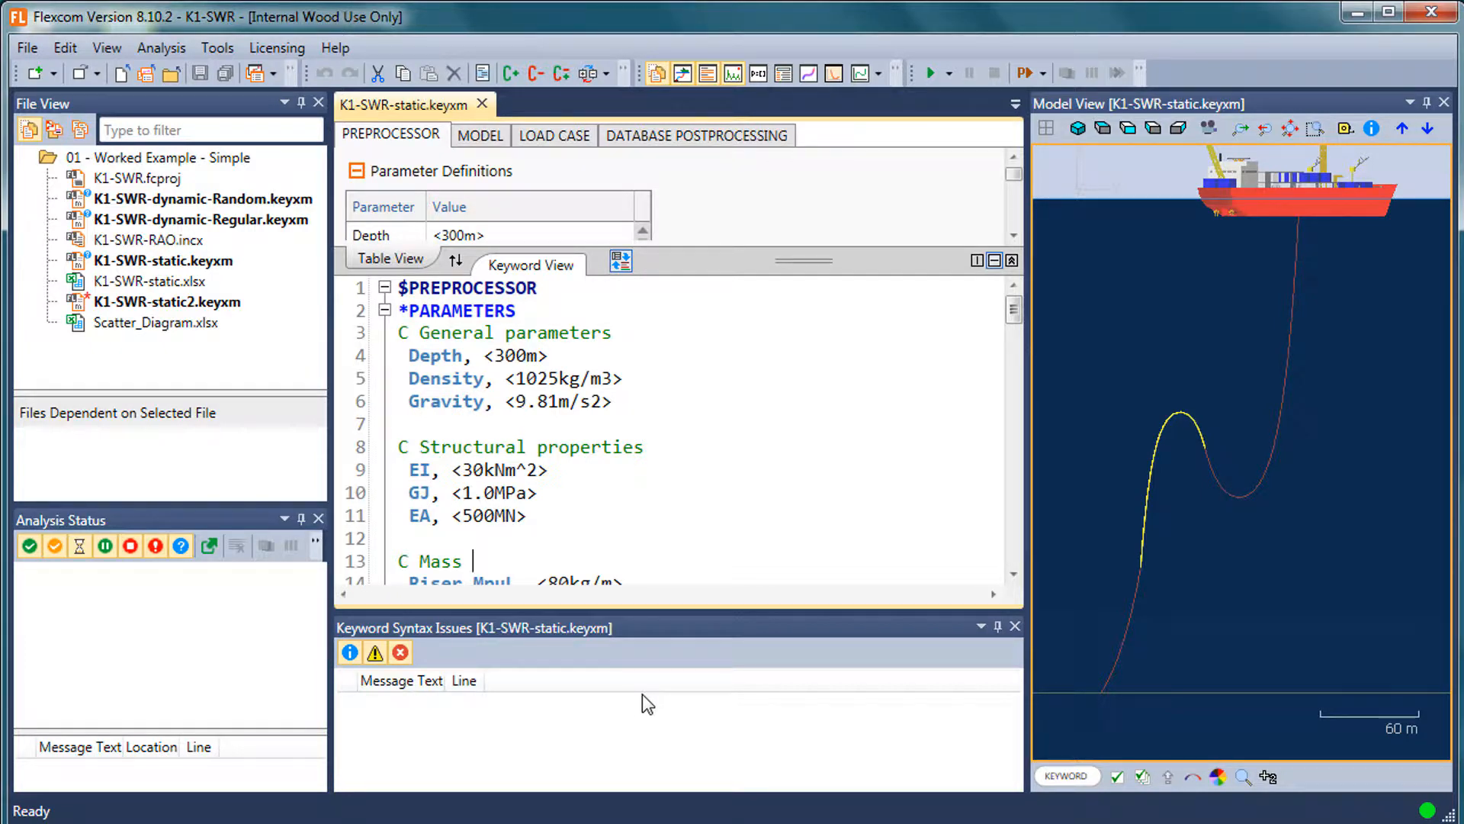
Float the Keyword Syntax Issues pane, dock it among the document tabs, then redock it below the keyword editor at a reduced height
drag(699, 632, 568, 603)
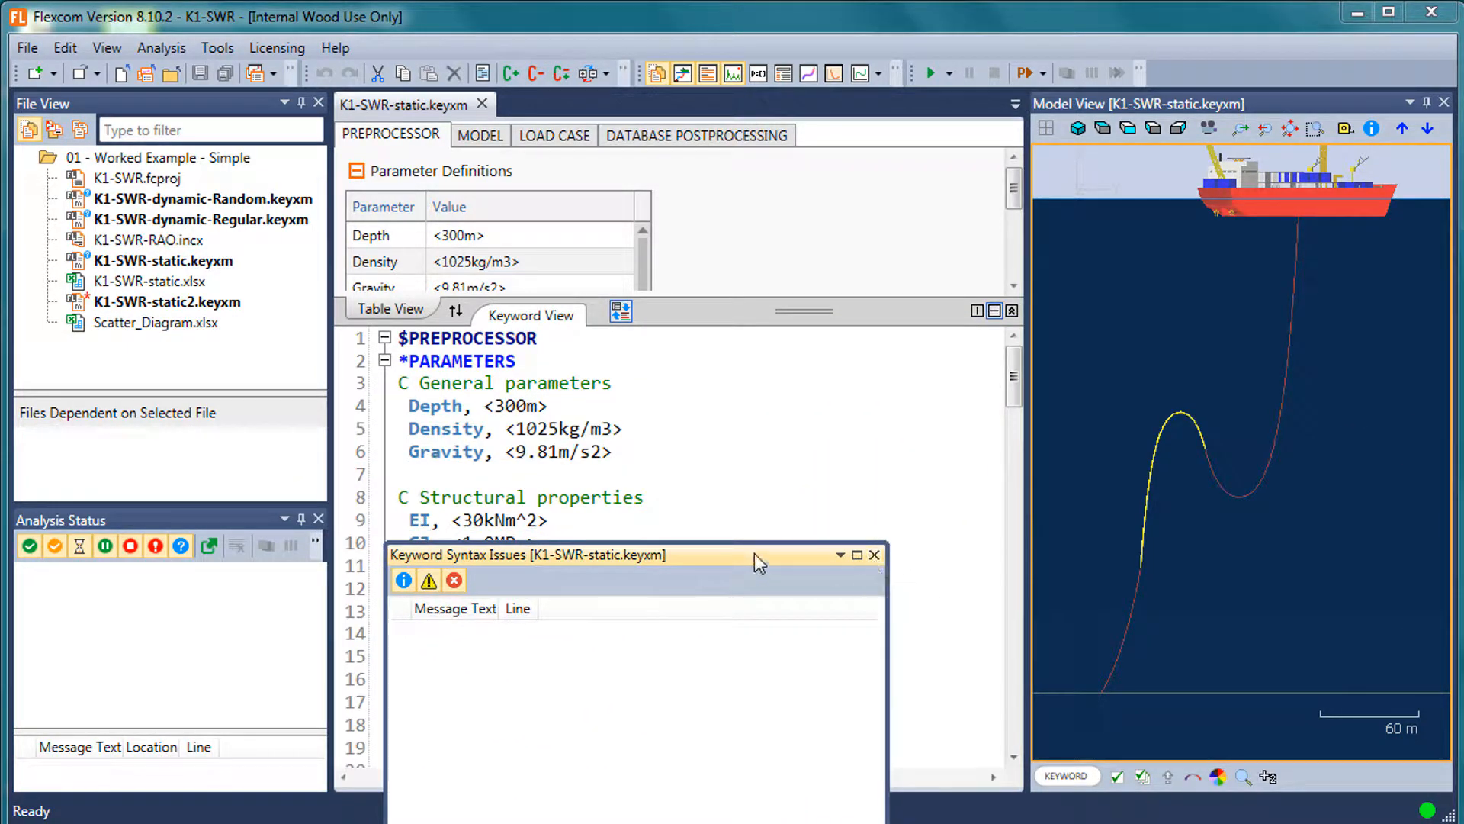
drag(755, 556, 679, 450)
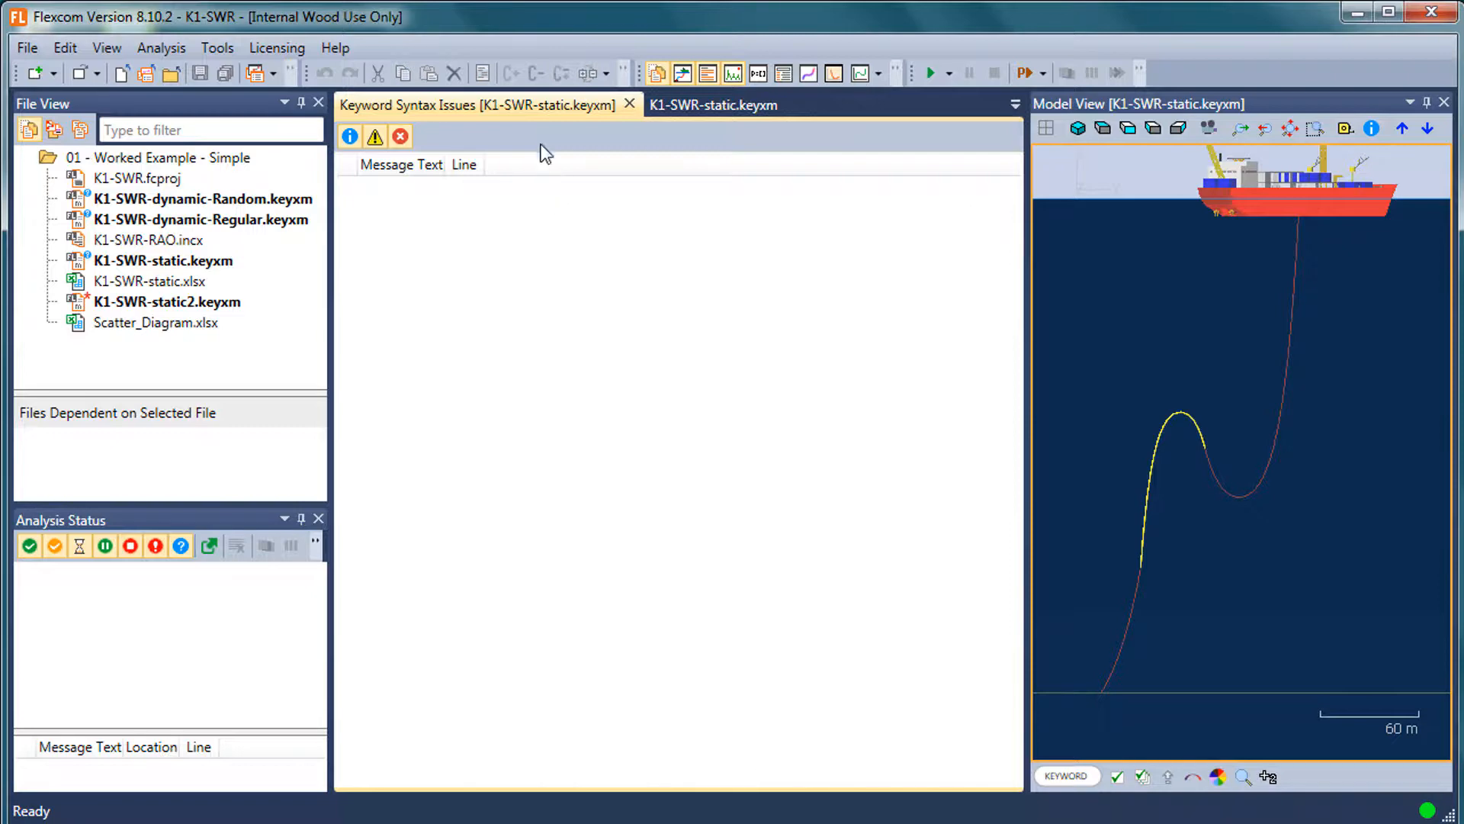
drag(543, 110, 681, 533)
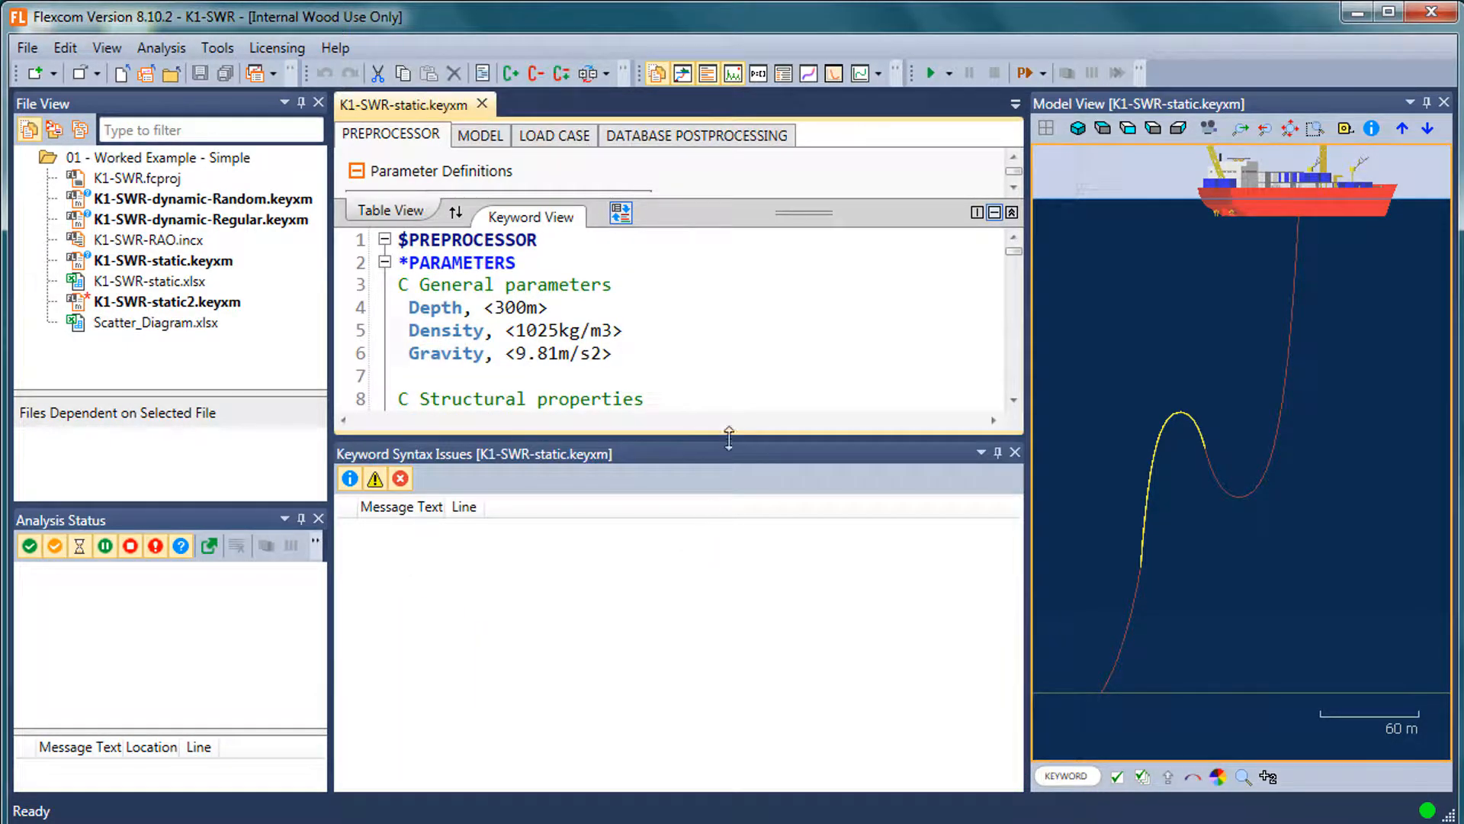
drag(717, 434, 694, 669)
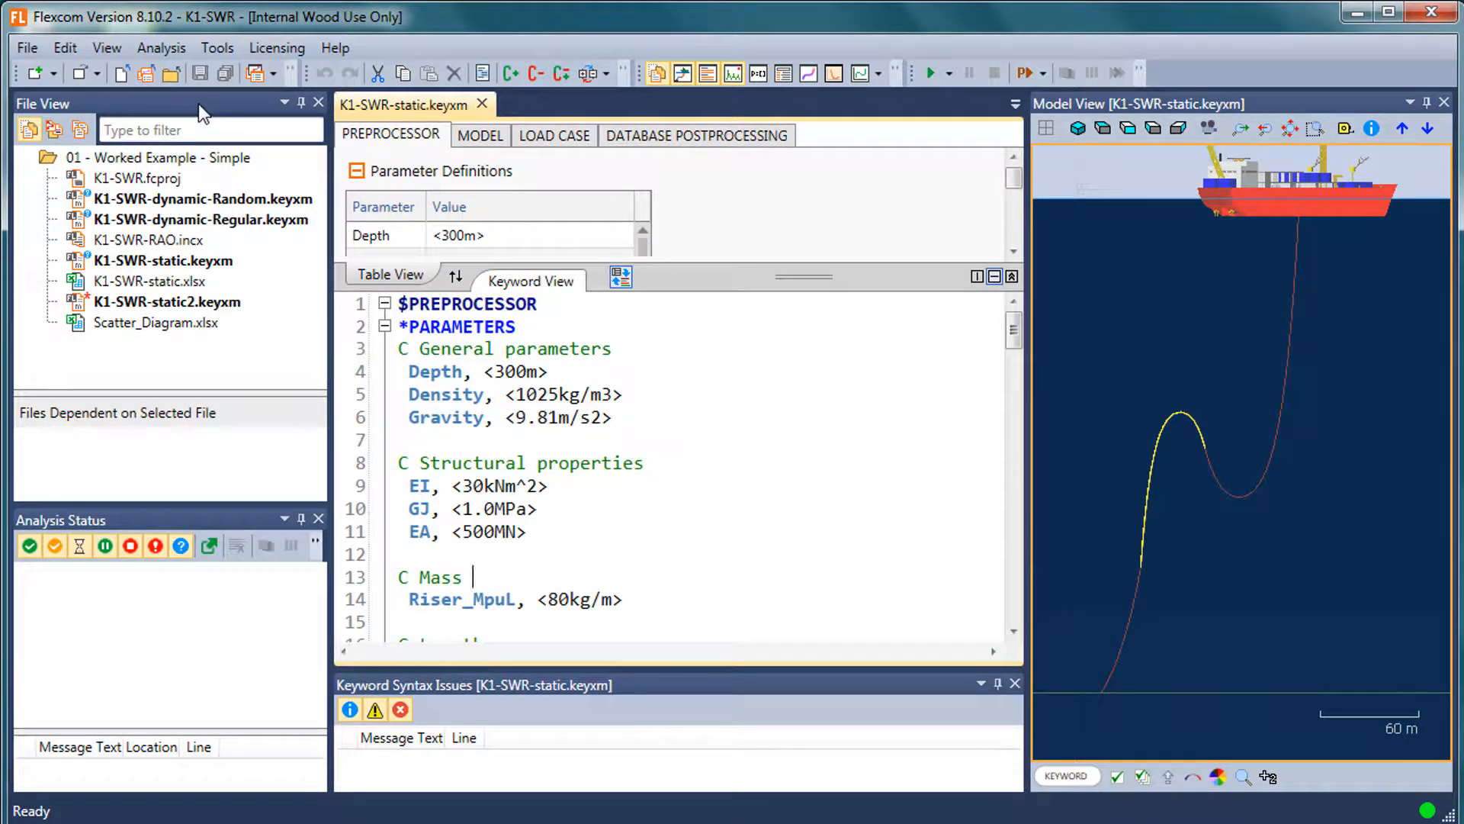
Dock File View together with Model View, move that group to the window's left edge, and redock Model View alone along the right edge
drag(198, 104, 1246, 441)
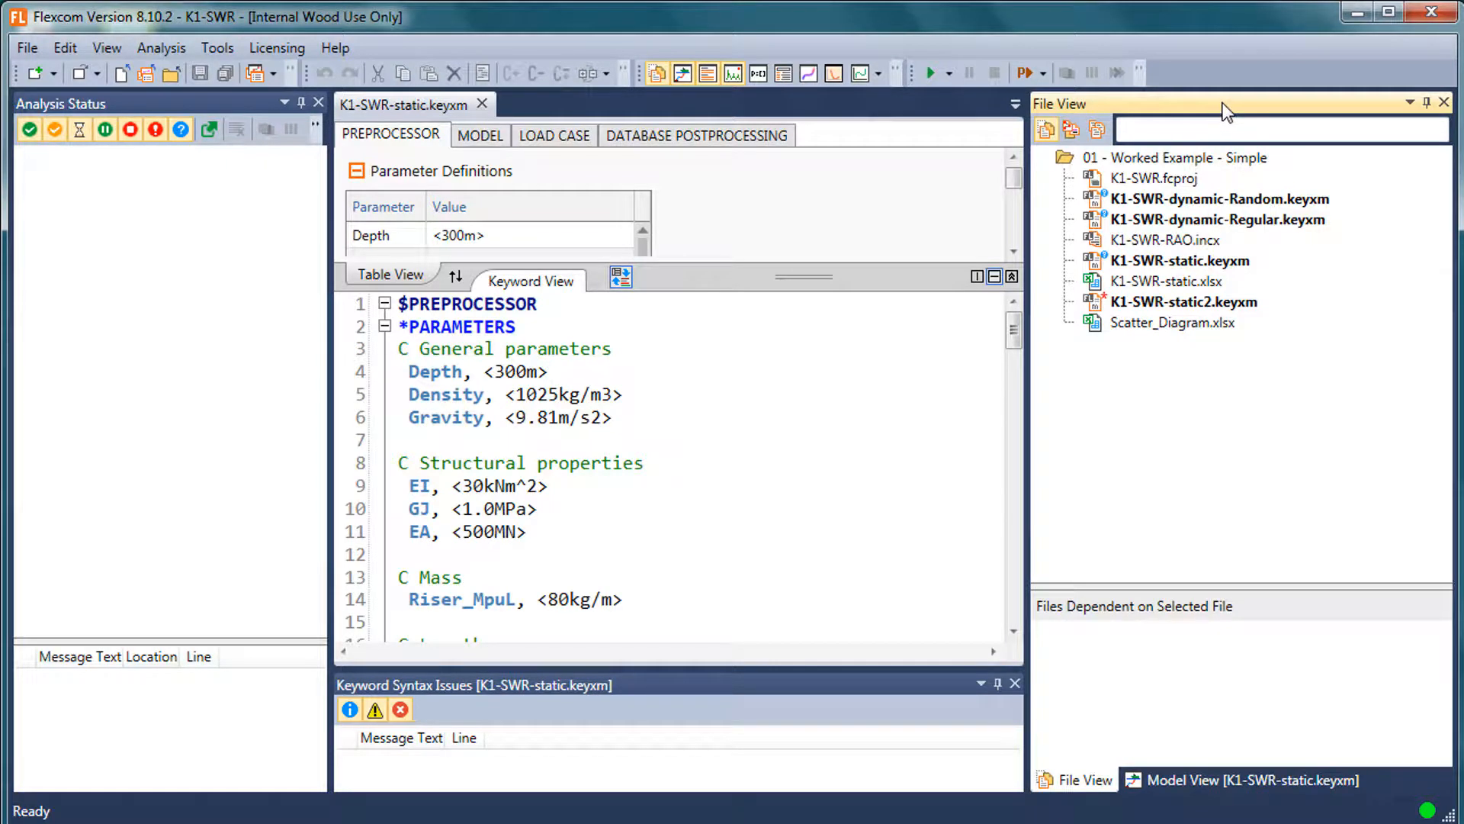
drag(1225, 113, 36, 448)
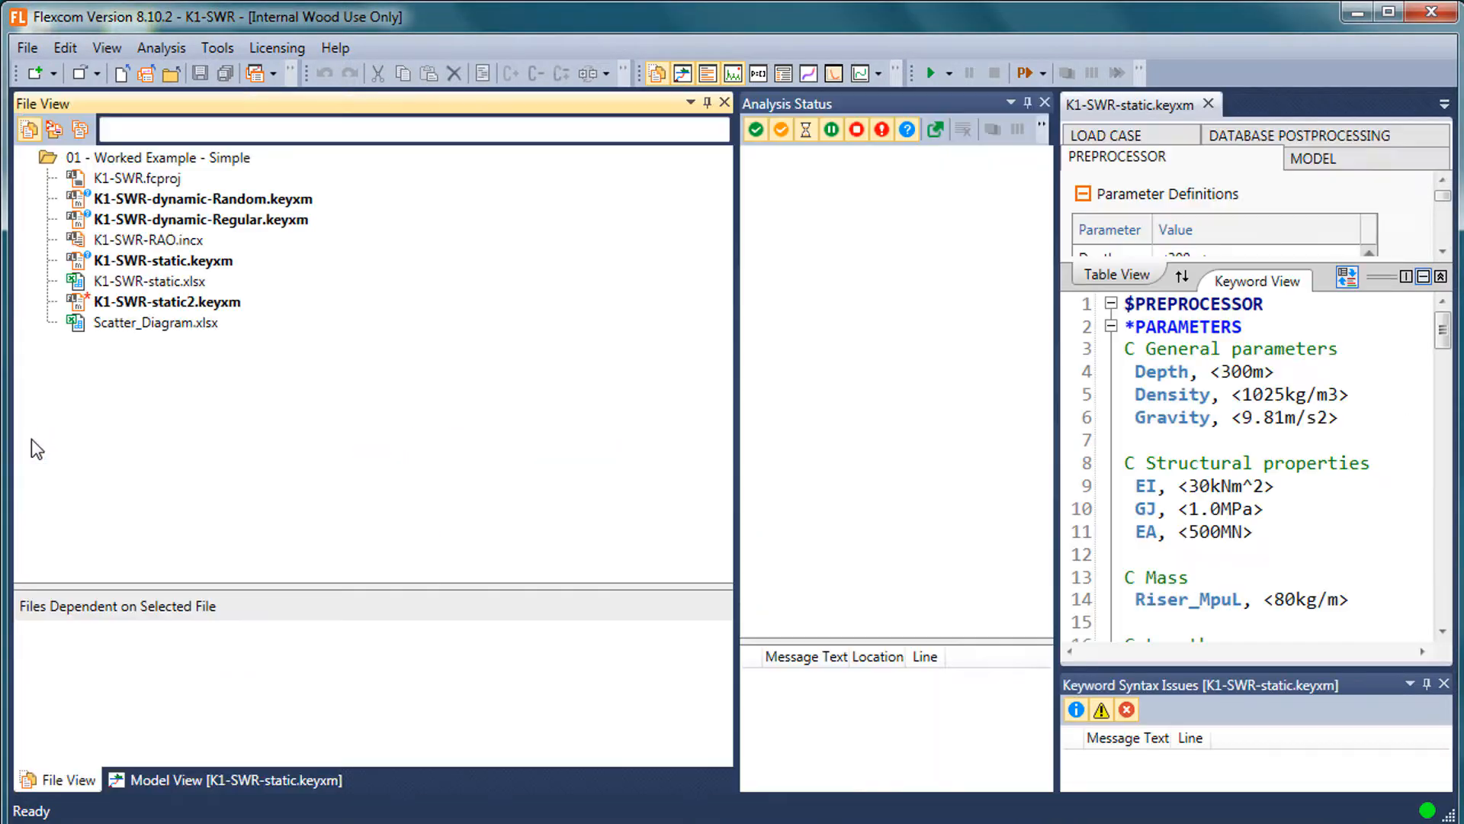
click(158, 779)
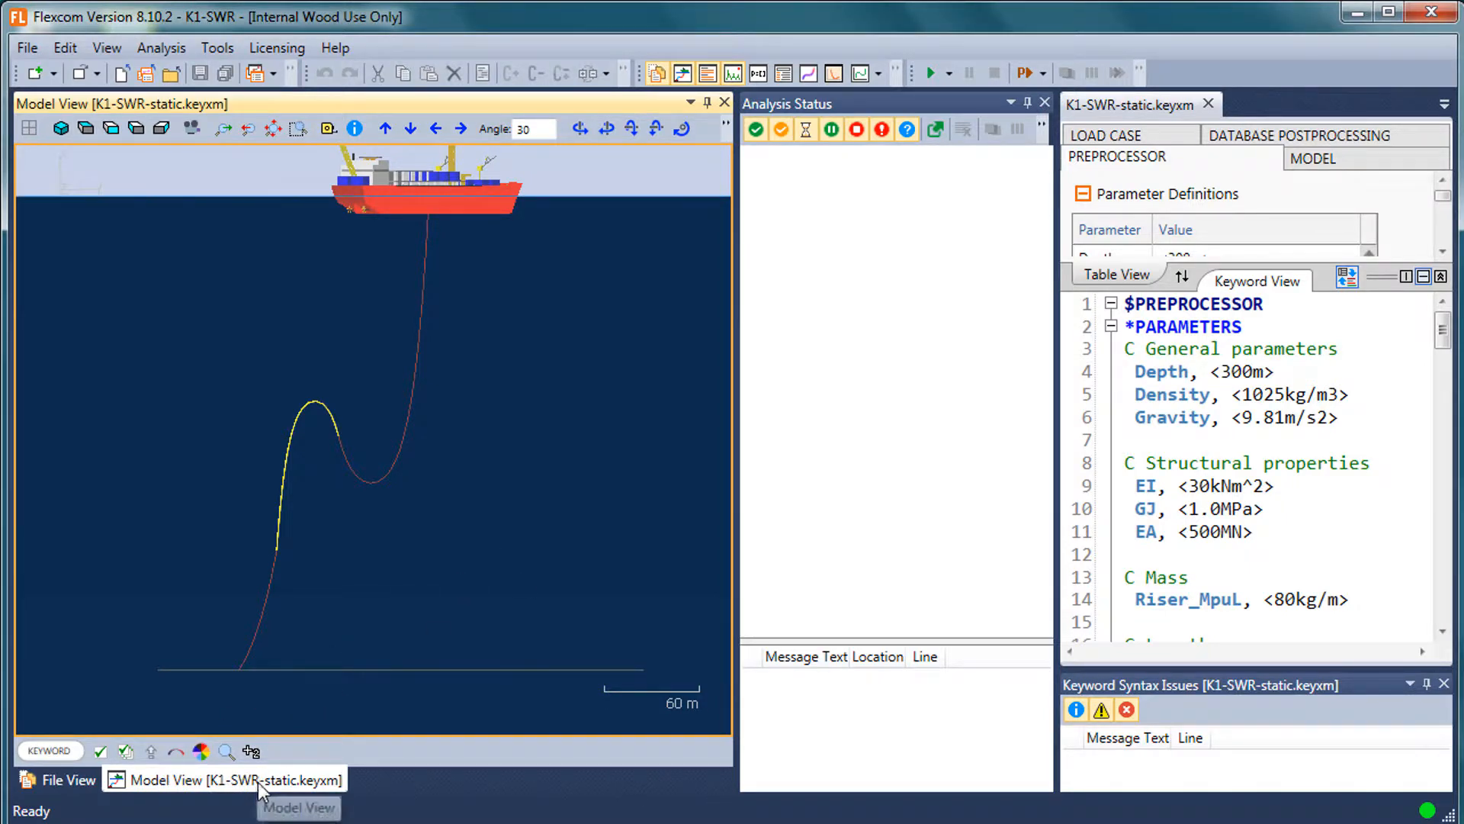
drag(283, 782, 1442, 460)
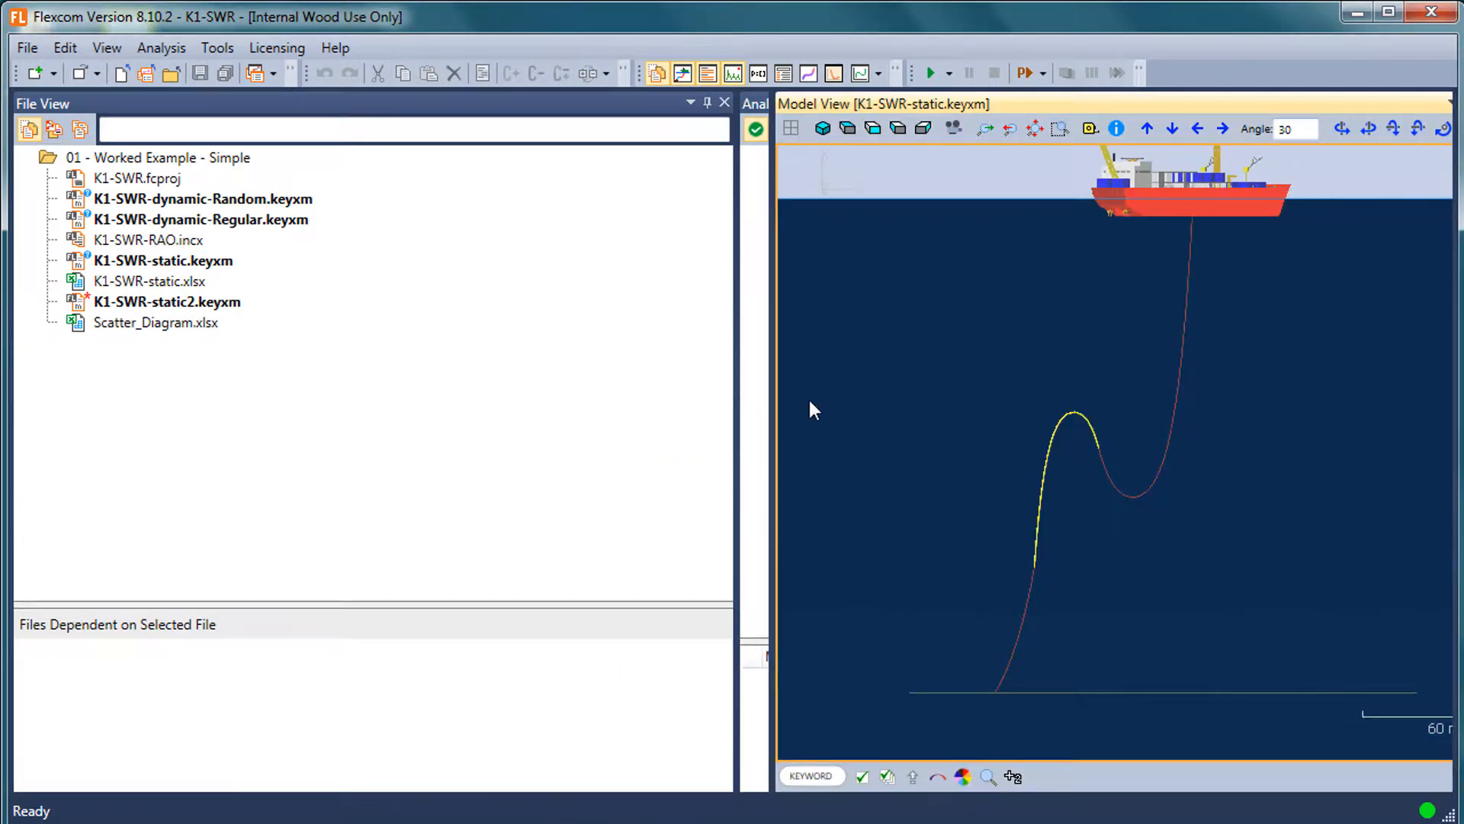
Dock Analysis Status beneath File View and resize the columns so the keyword editor is wide again between File View and Model View
drag(735, 418, 273, 398)
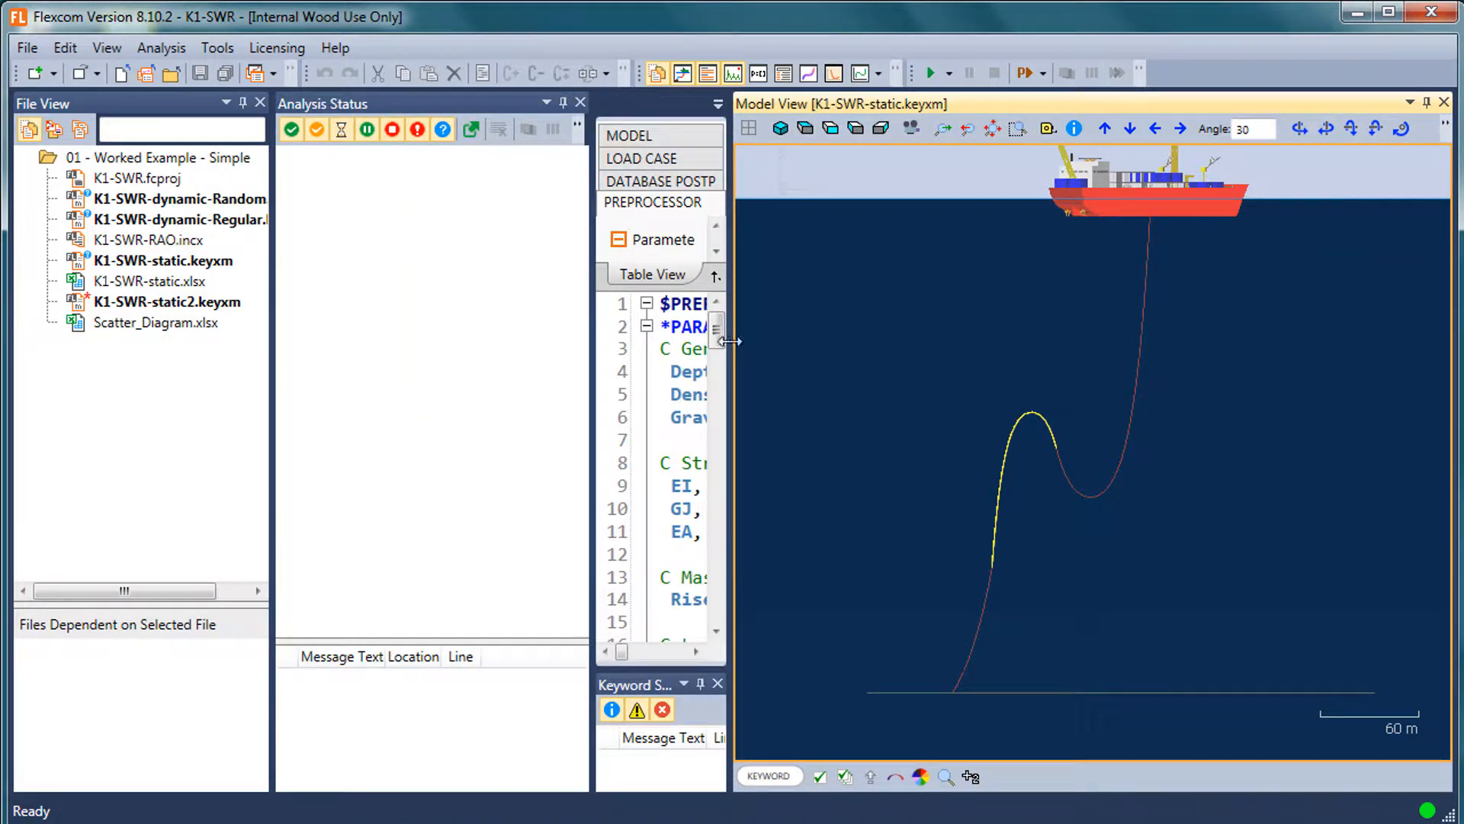
drag(729, 341, 935, 340)
drag(520, 103, 143, 490)
drag(267, 431, 282, 431)
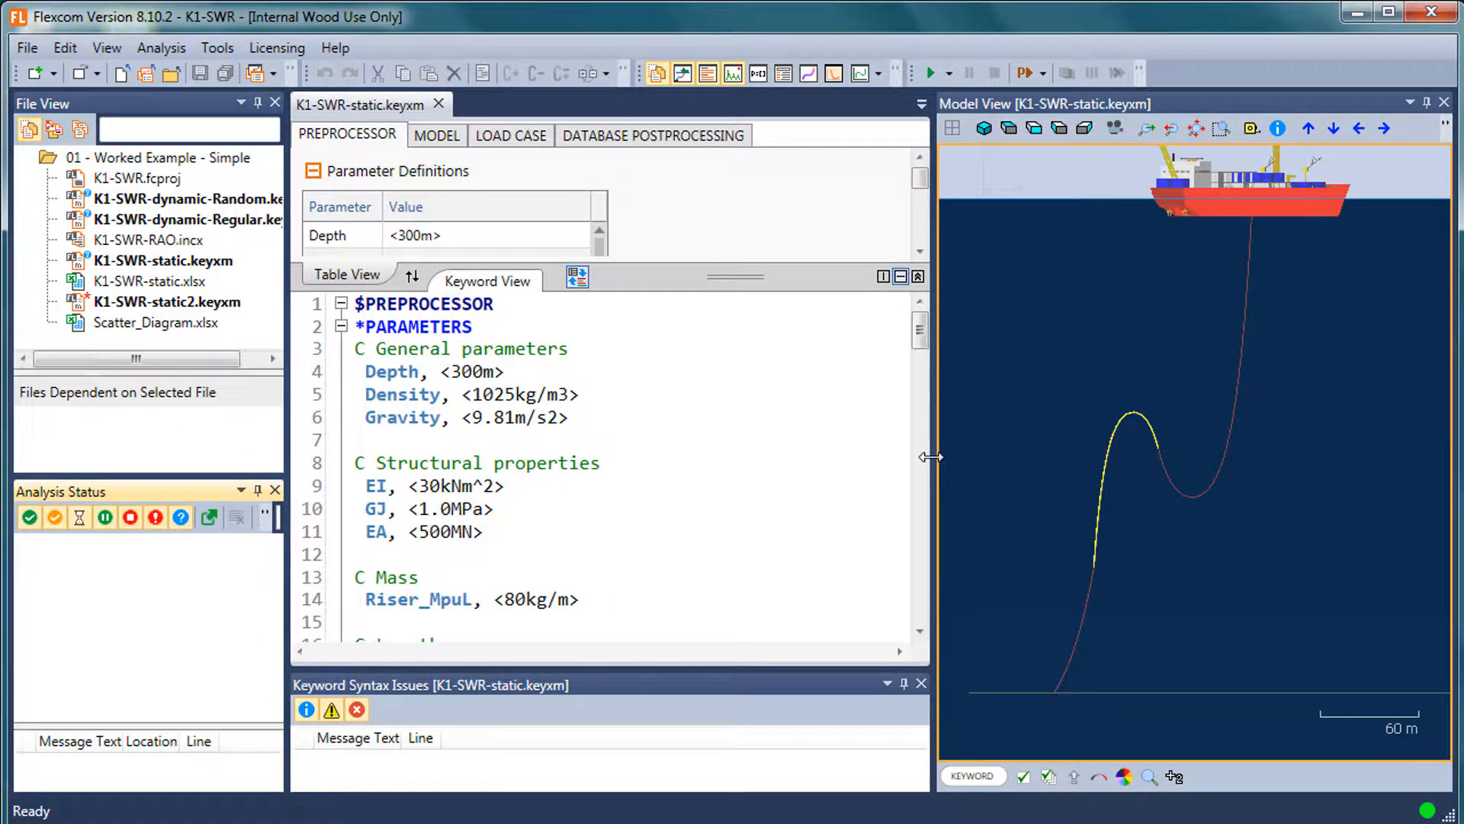
drag(933, 457, 997, 461)
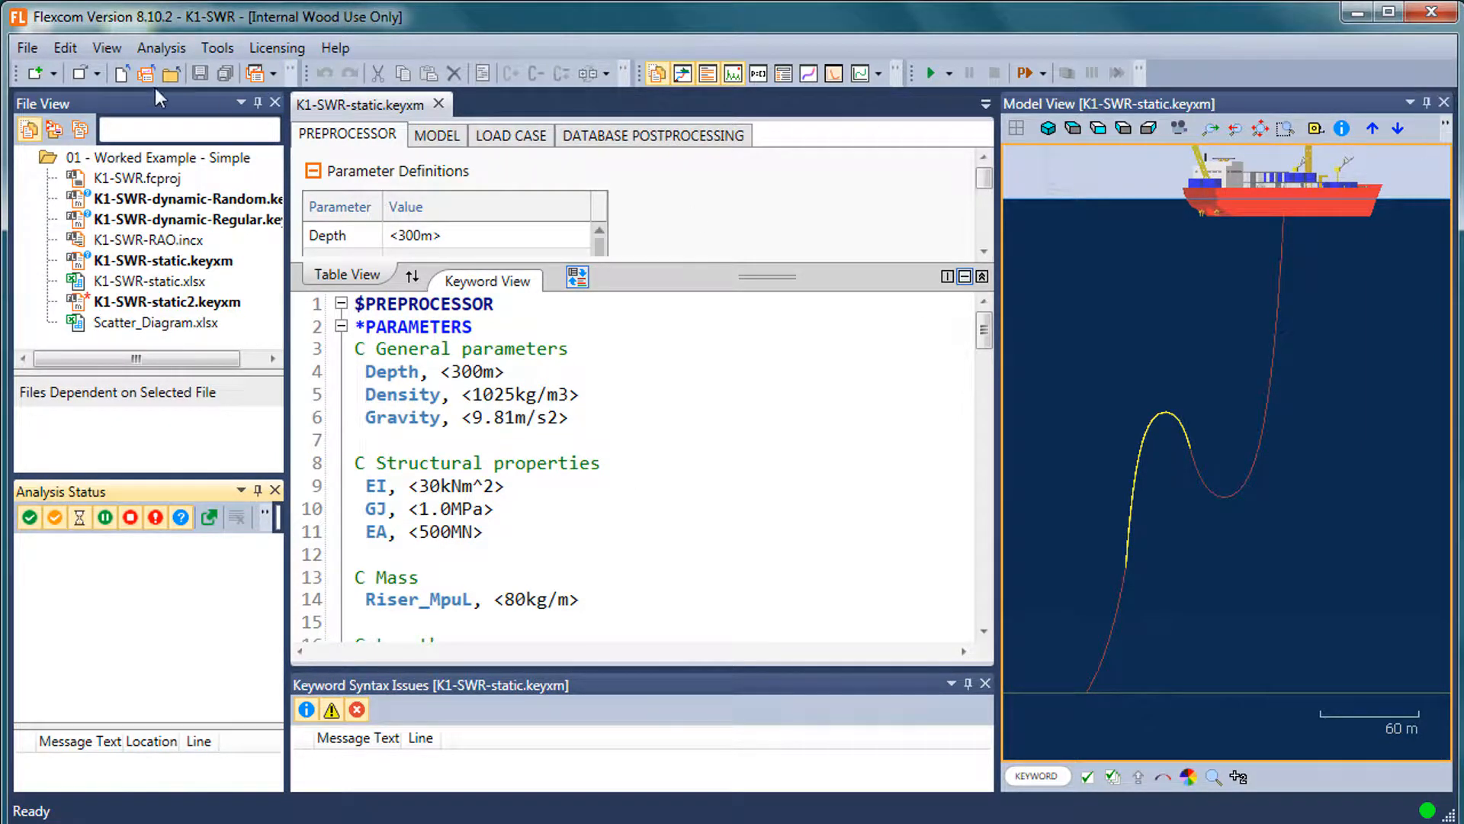
Open the Flexcom Settings to look at the option for resetting the user interface layout, leaving the settings unchanged
click(217, 47)
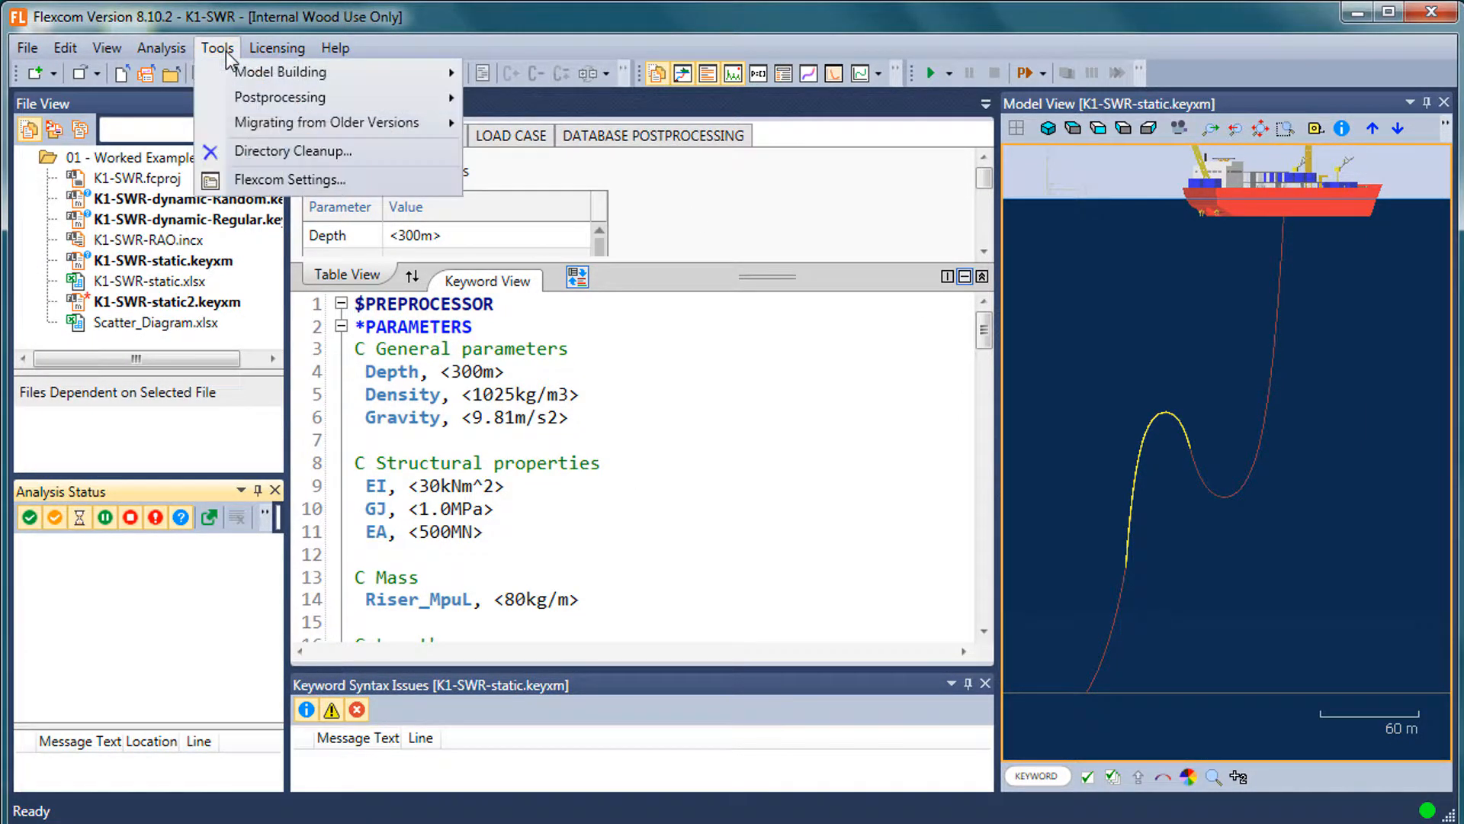
click(273, 184)
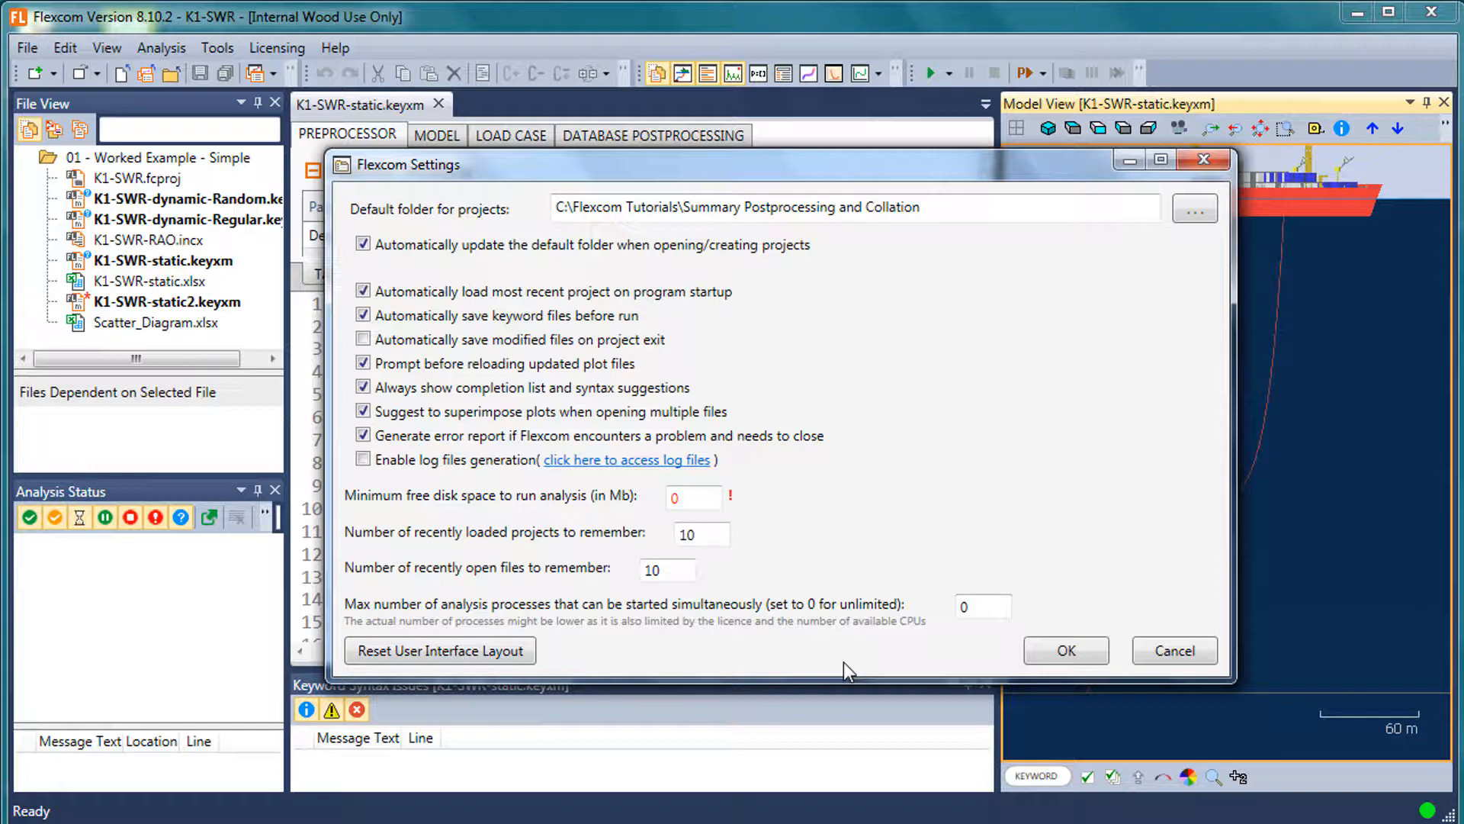
click(1155, 653)
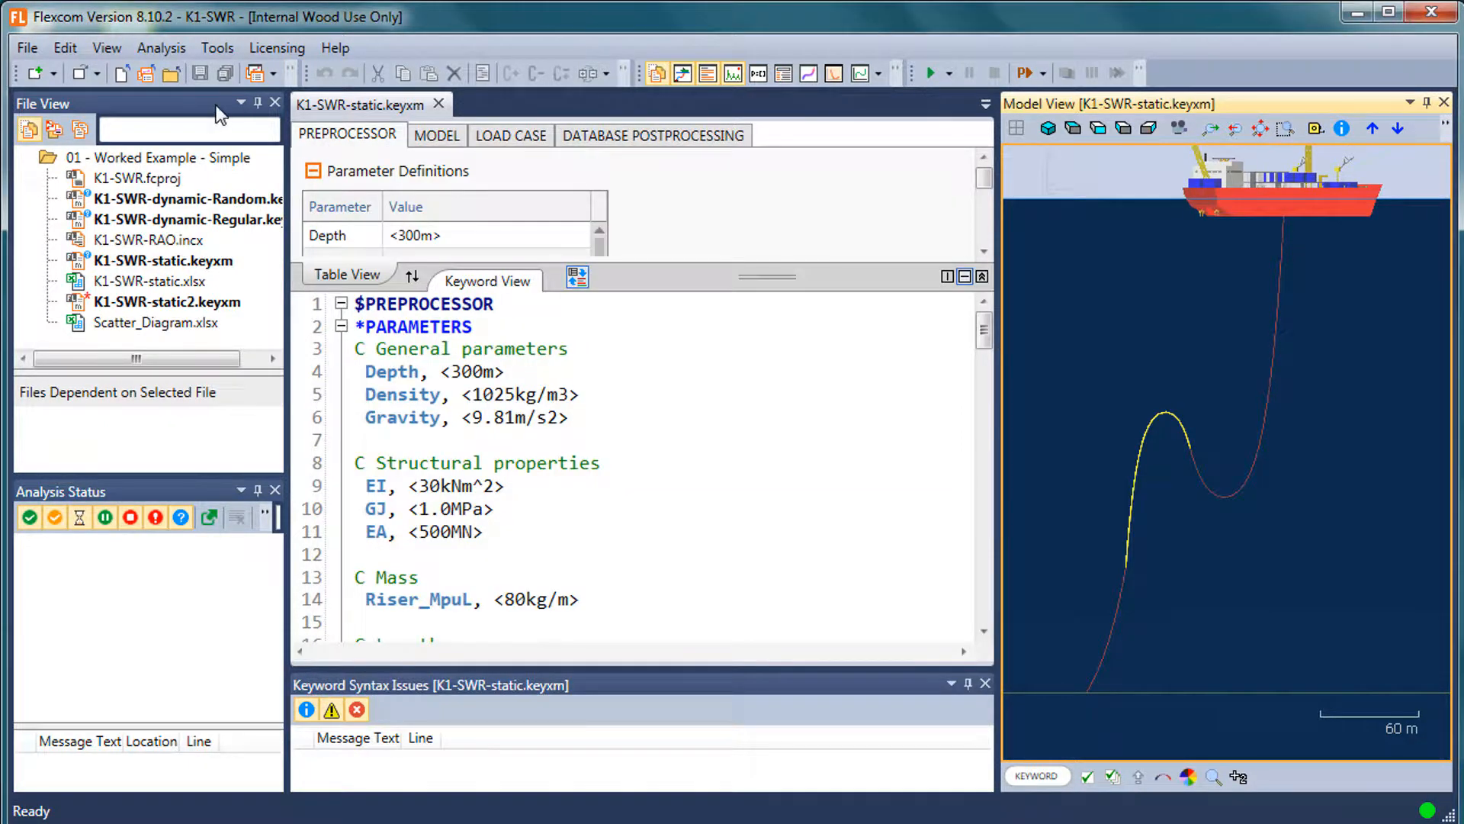
click(216, 49)
click(248, 182)
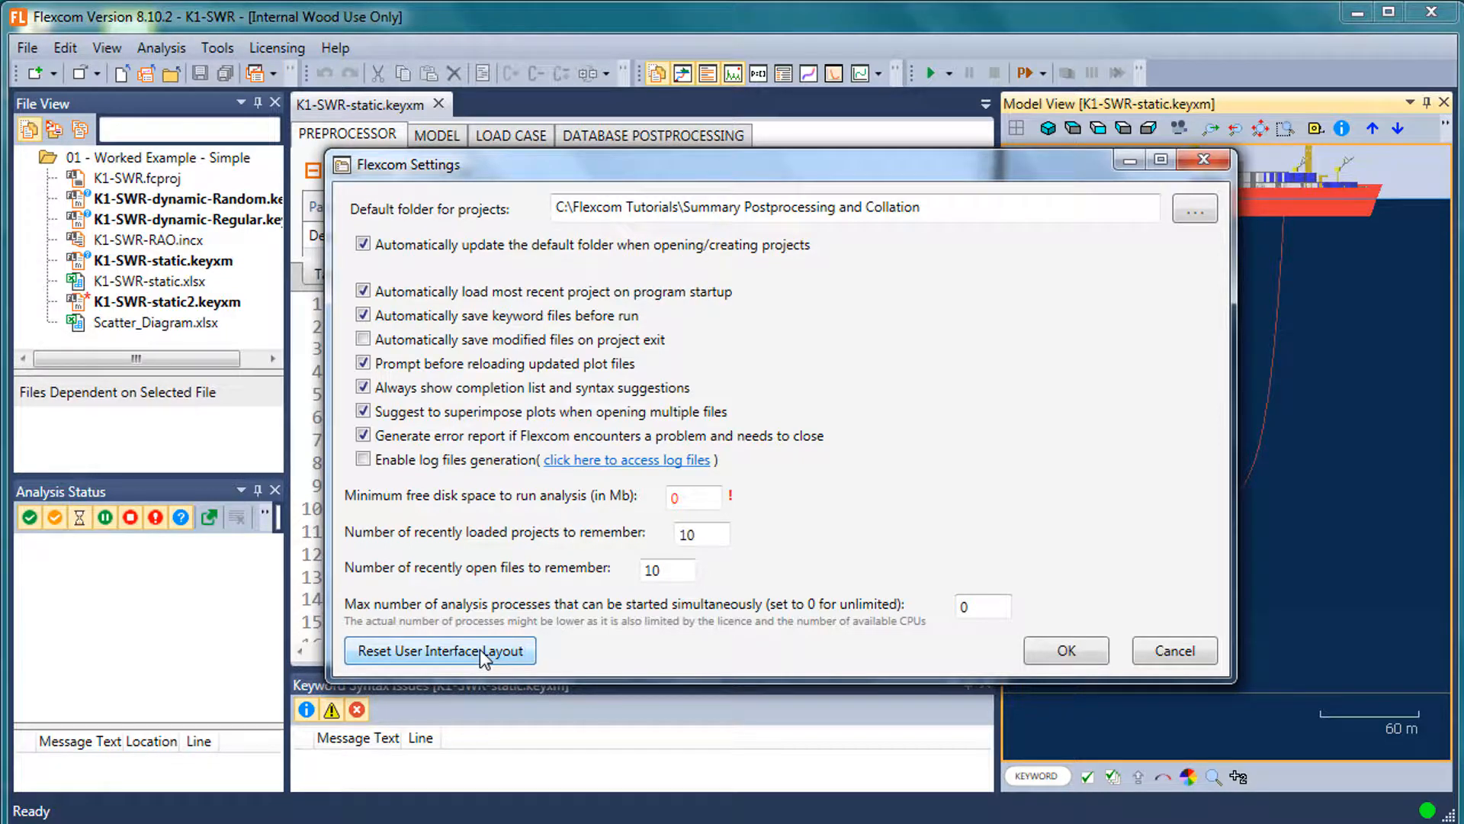
click(1154, 651)
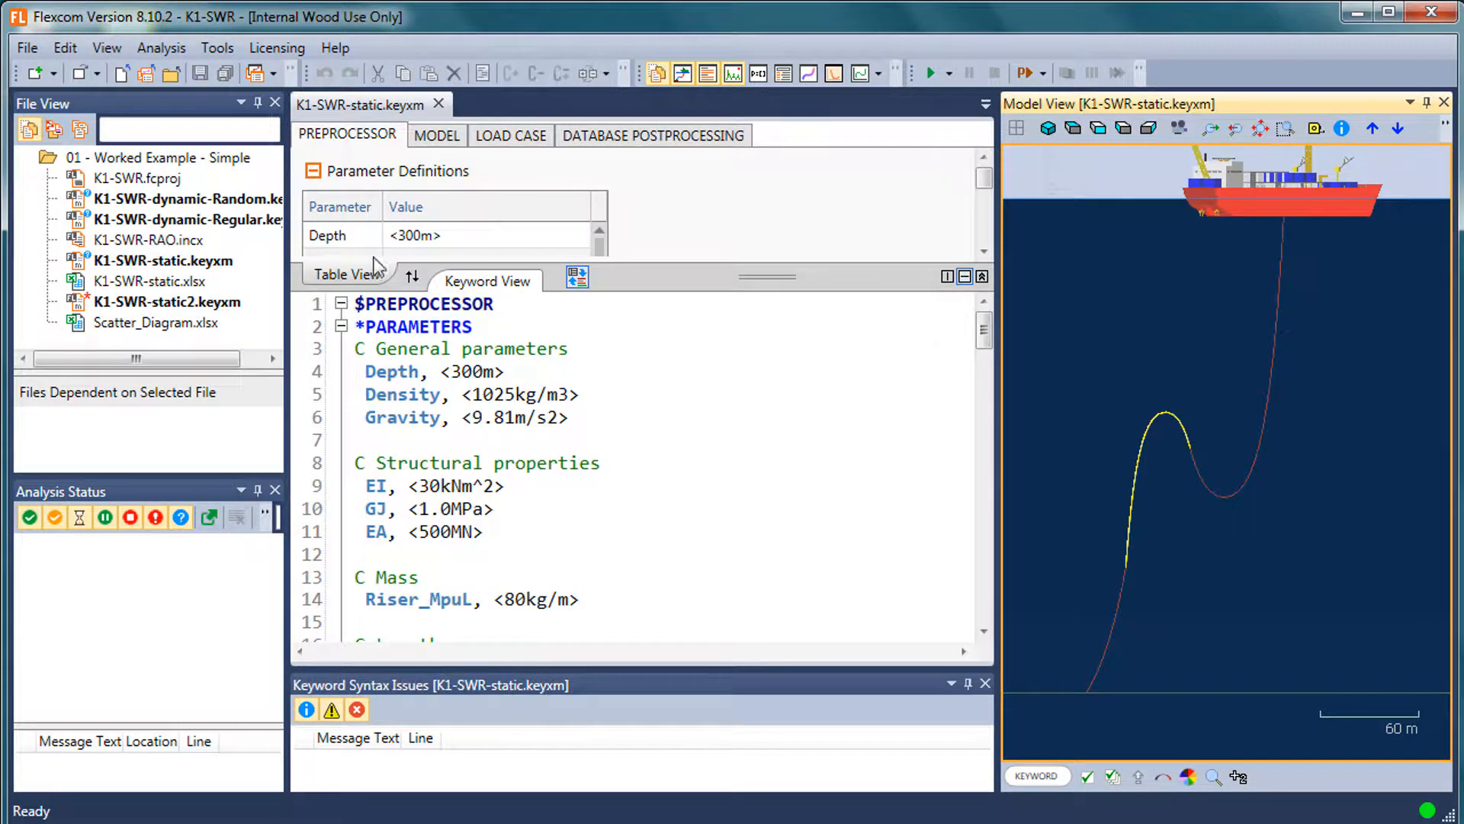
Close the File View, Analysis Status, Model View and Keyword Syntax Issues panes so only the K1-SWR-static.keyxm editor remains
click(276, 102)
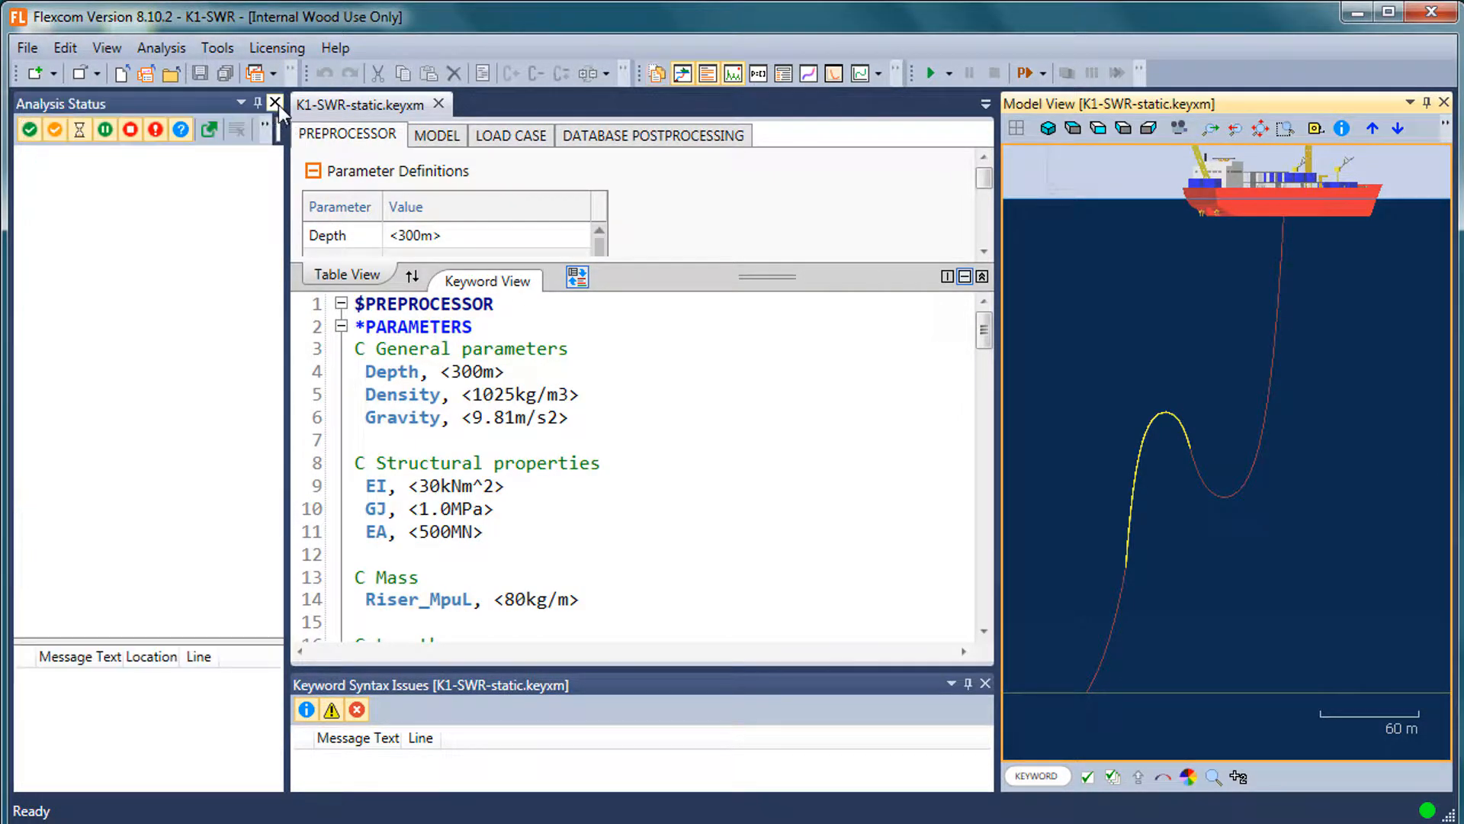
click(274, 103)
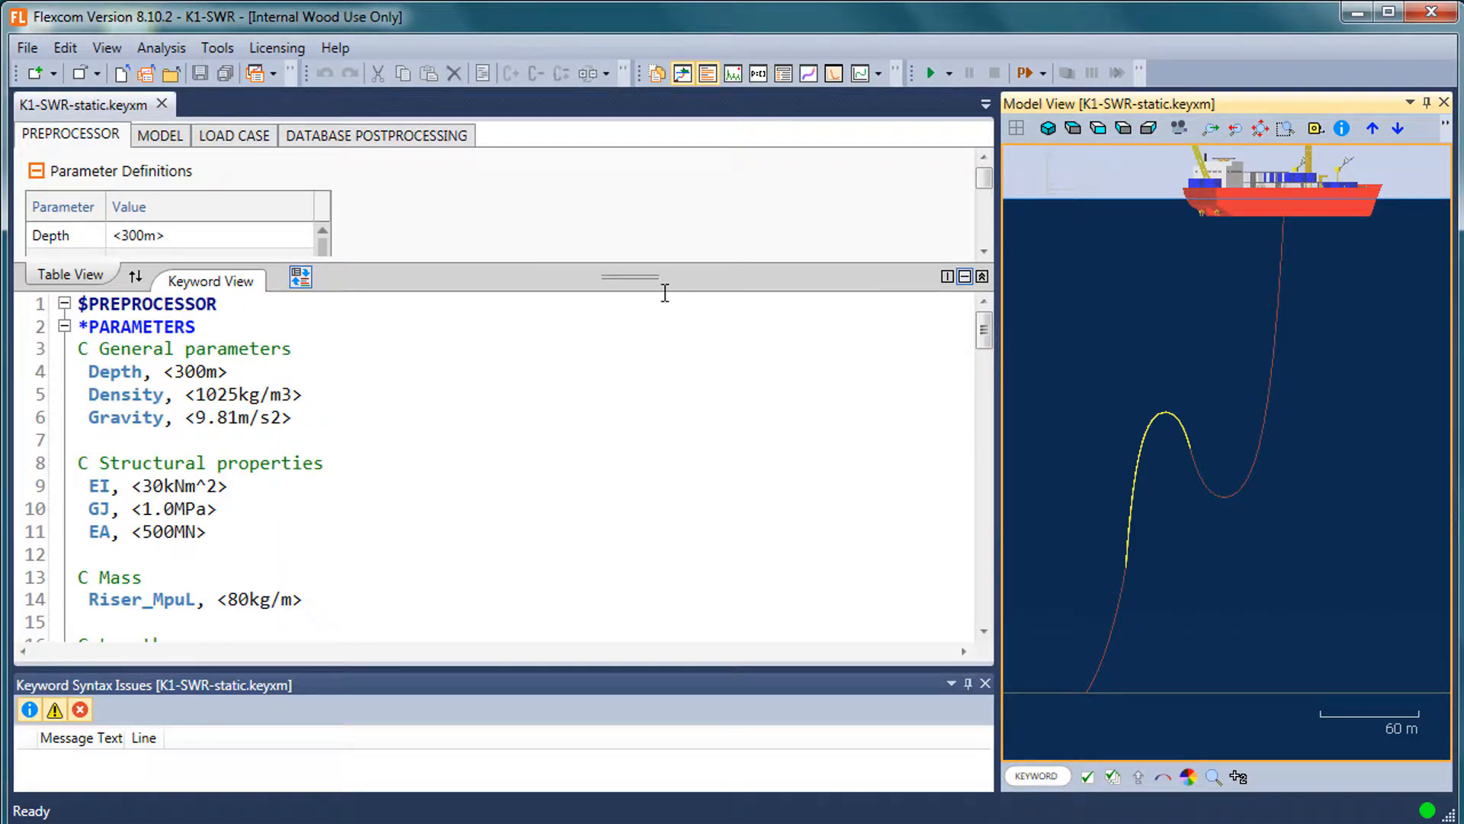
click(1443, 104)
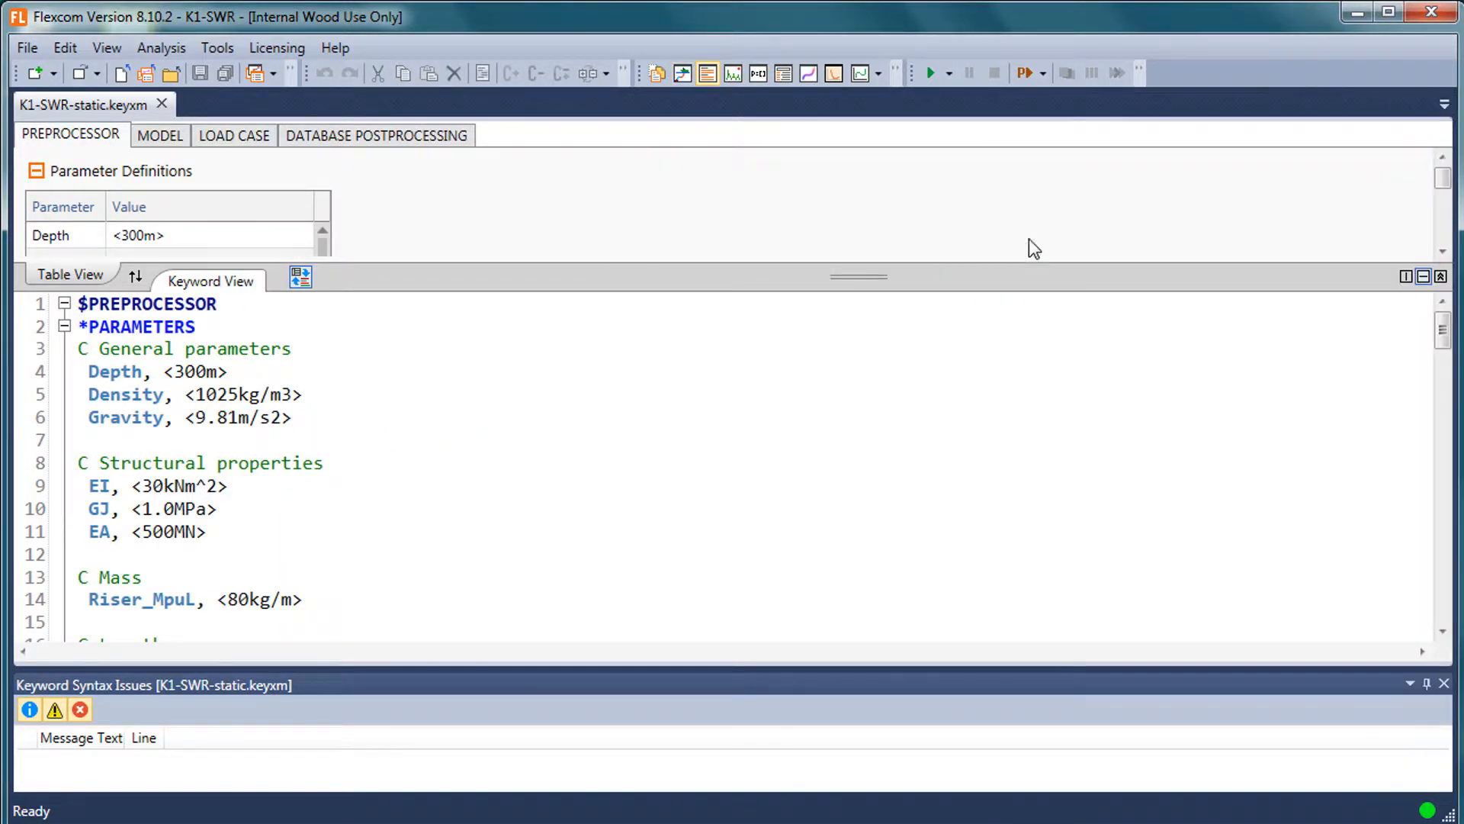
click(1444, 684)
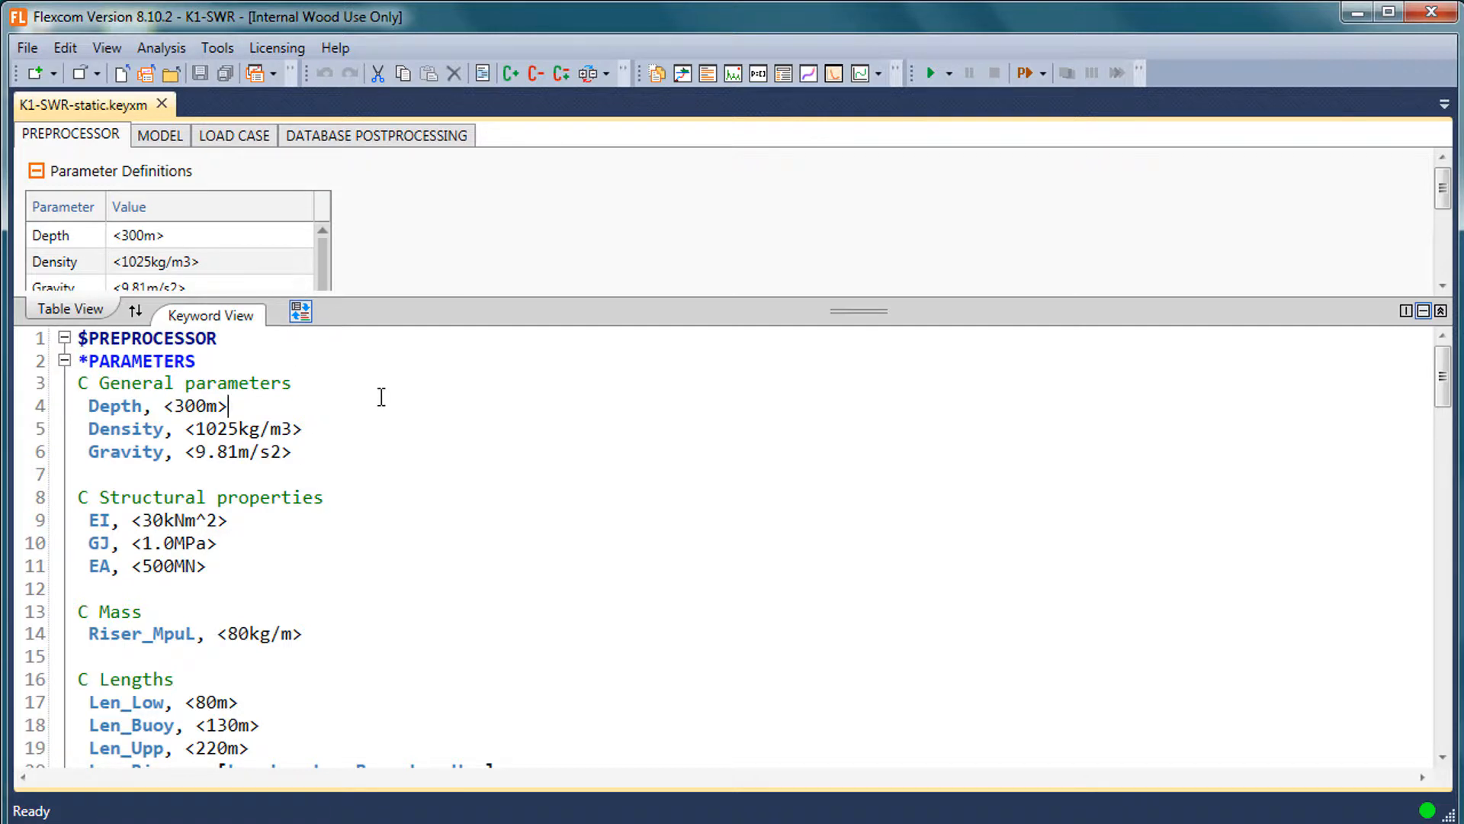
scroll(382, 395, down, 1)
scroll(382, 395, up, 1)
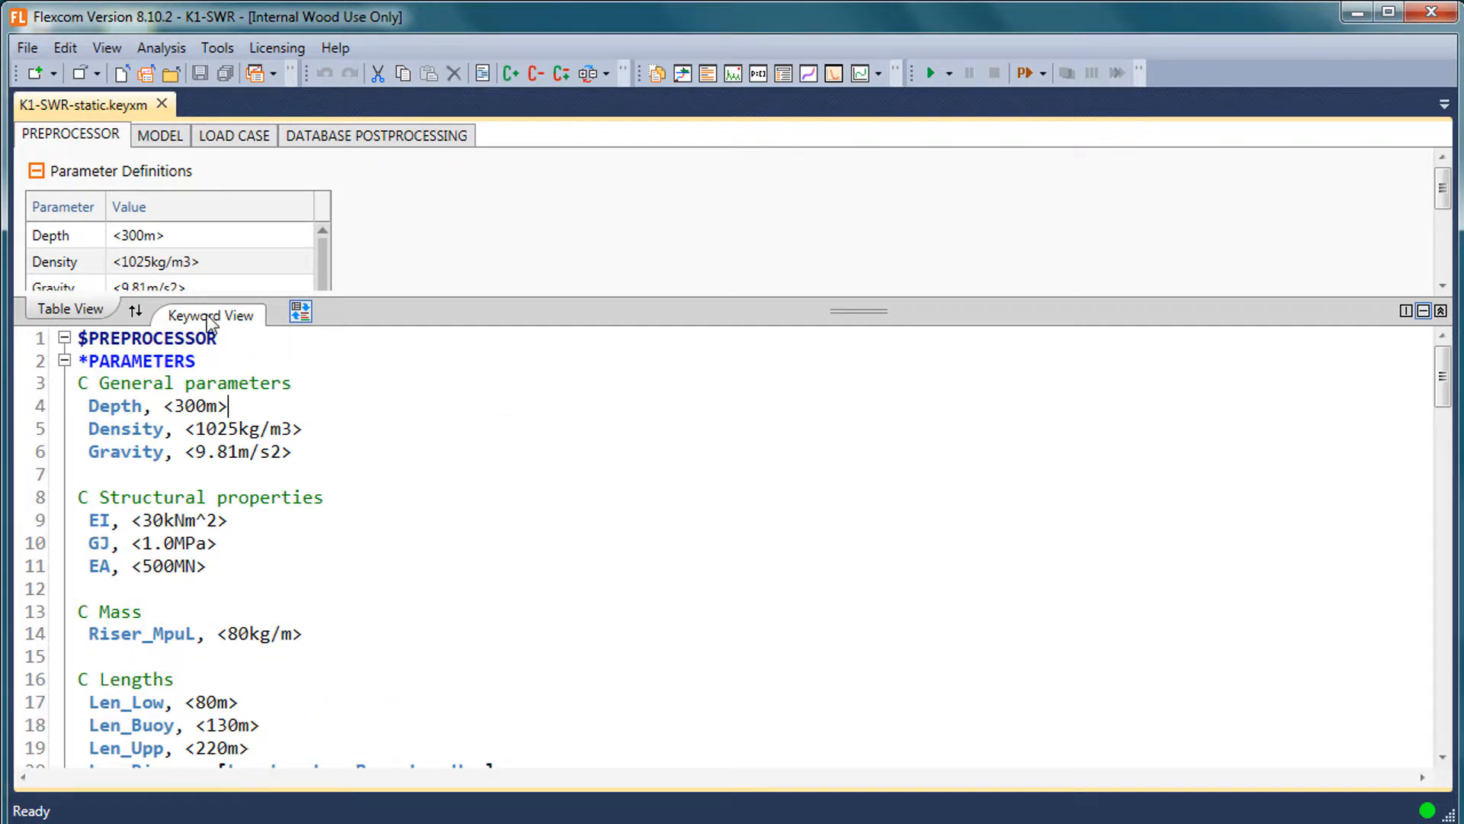
Collapse all blocks in the Keyword View of the K1-SWR-static keyword file
click(26, 50)
mouse_move(64, 47)
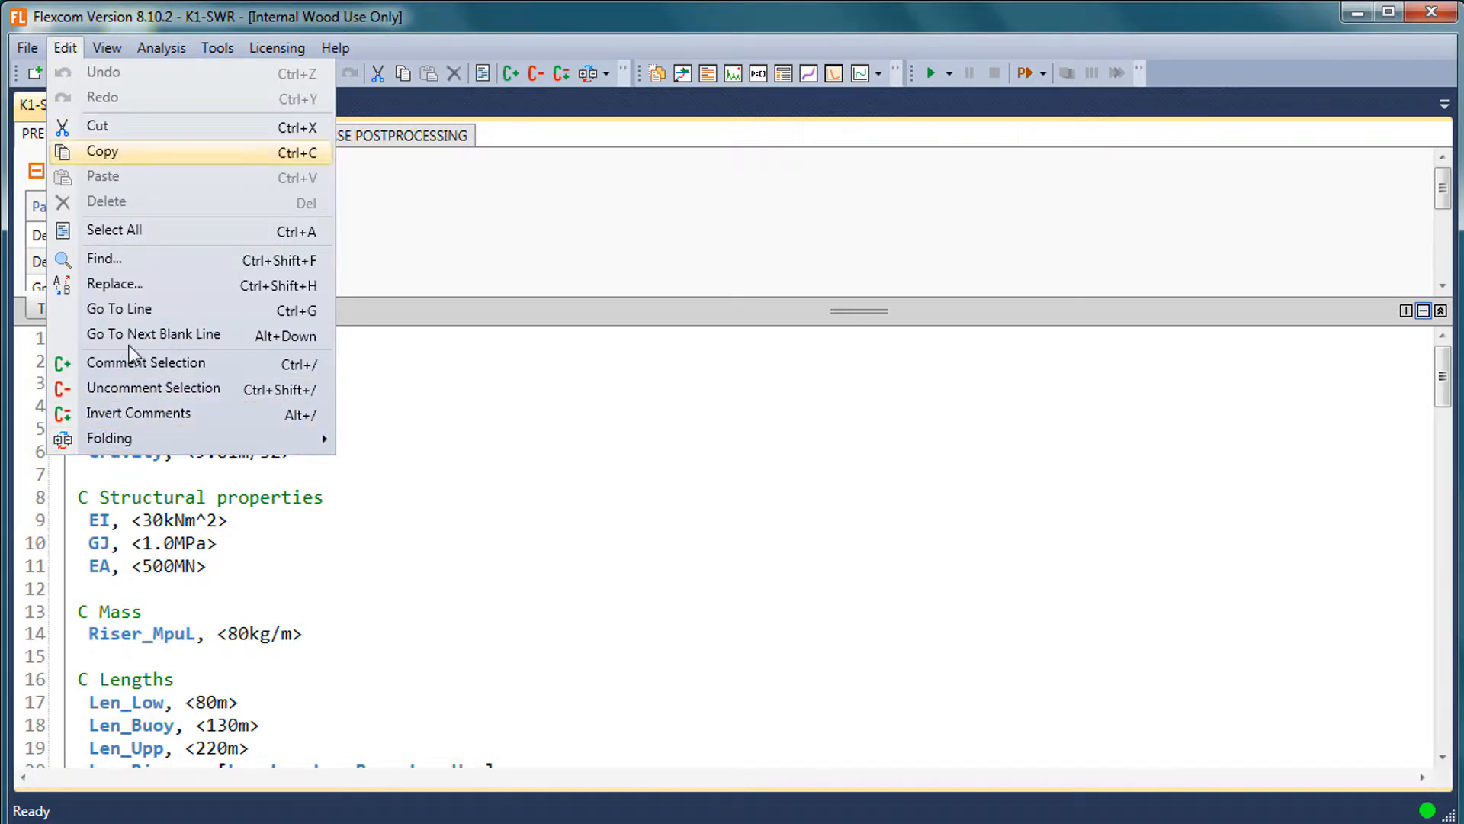
mouse_move(140, 437)
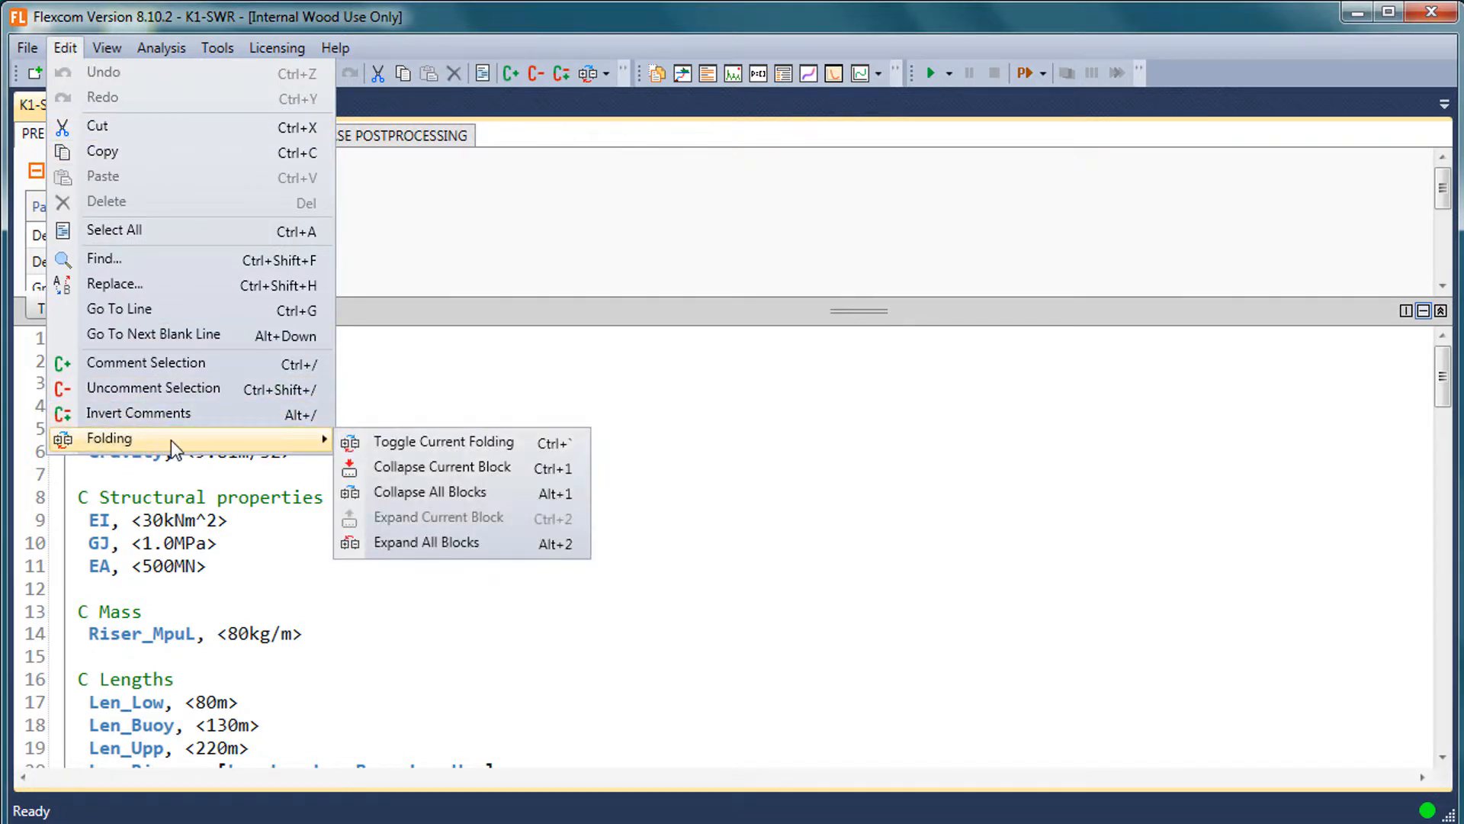
click(461, 494)
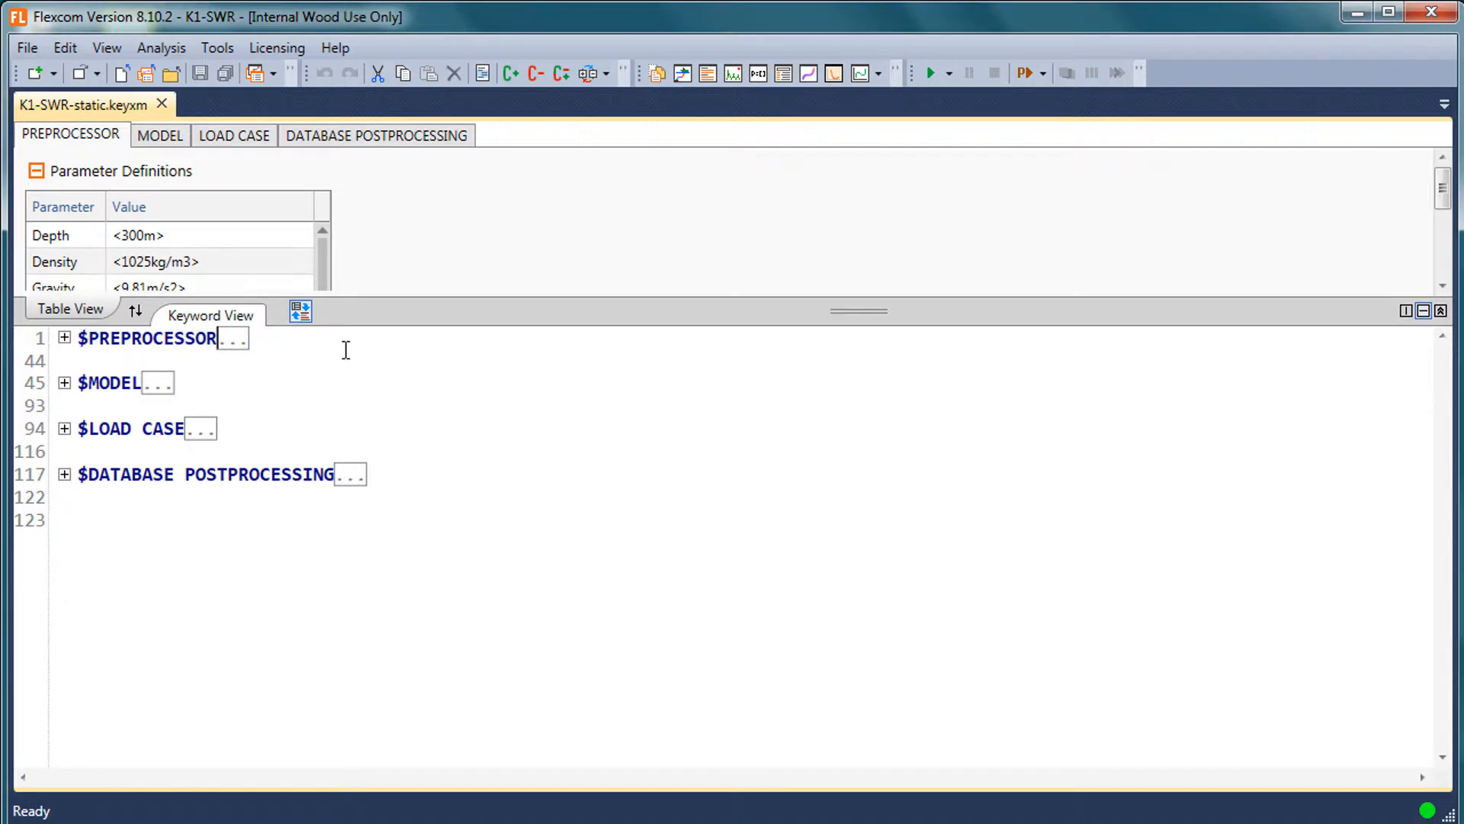
Expand the $PREPROCESSOR section and its *PARAMETERS block to view the parameters, and fold both again
click(65, 338)
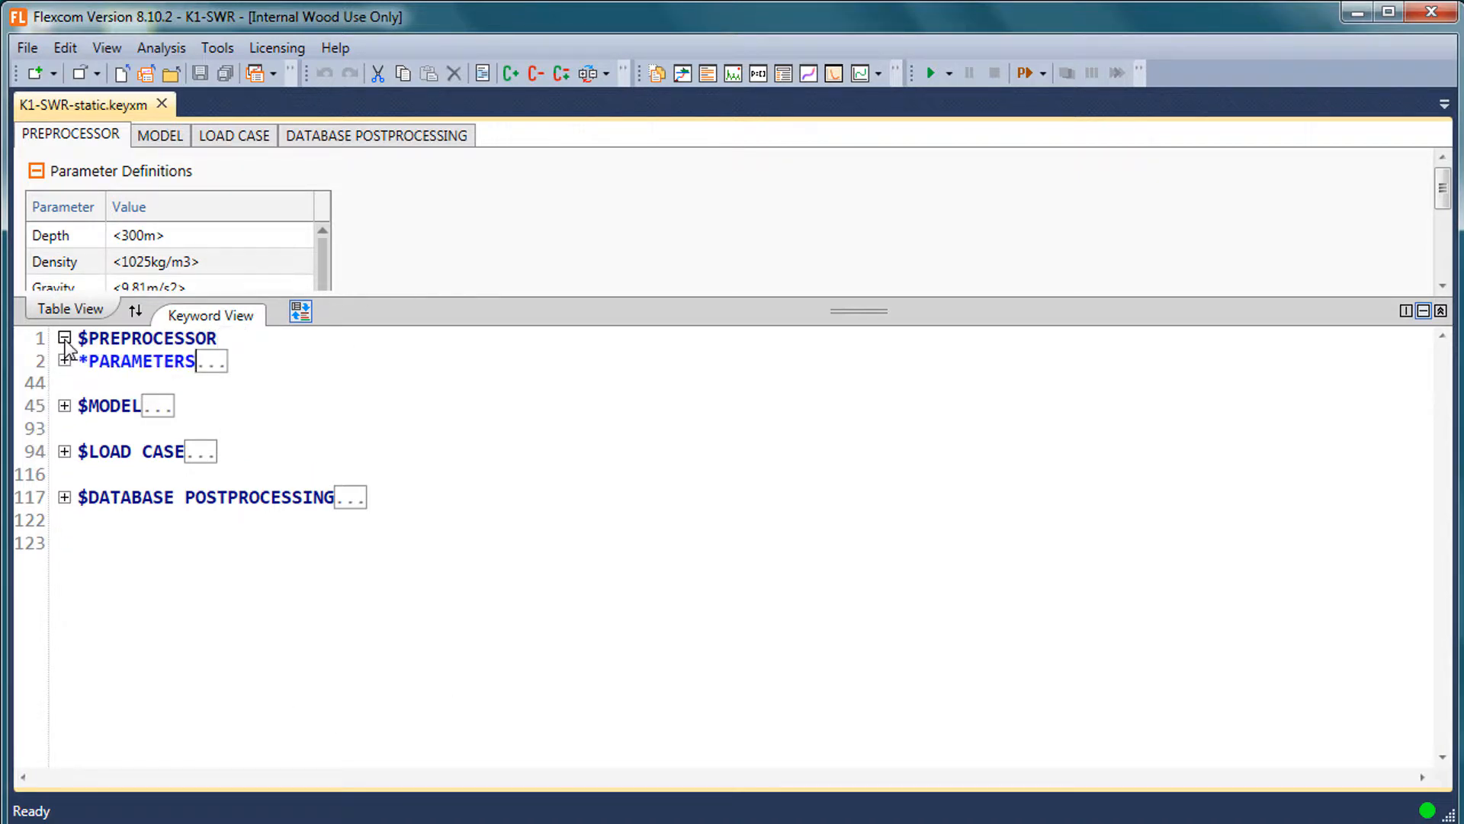
click(64, 361)
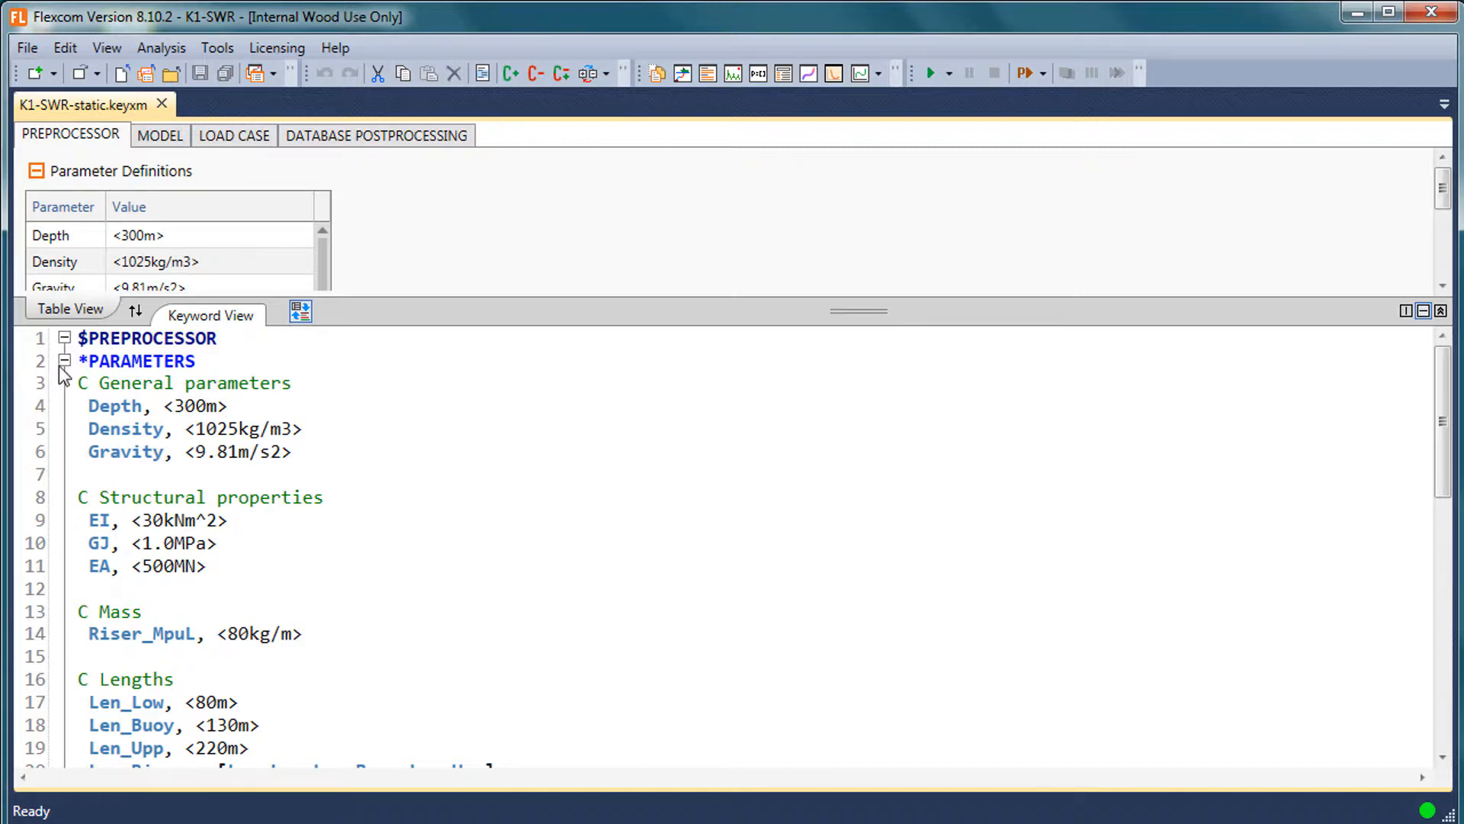
click(64, 360)
click(64, 337)
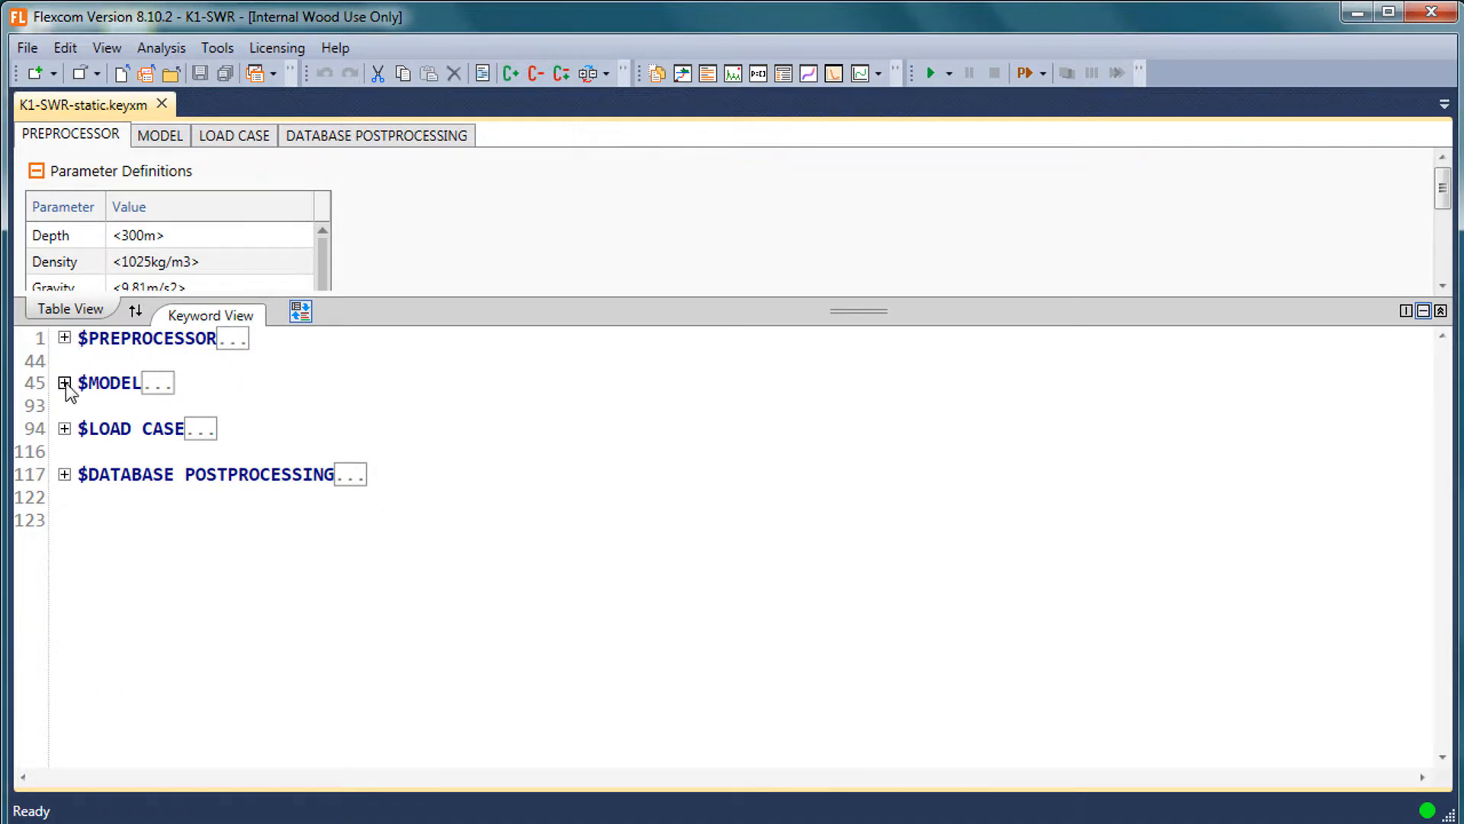
Expand the $MODEL section, highlight its *OCEAN and *LINES keywords, and fold the section again
click(64, 382)
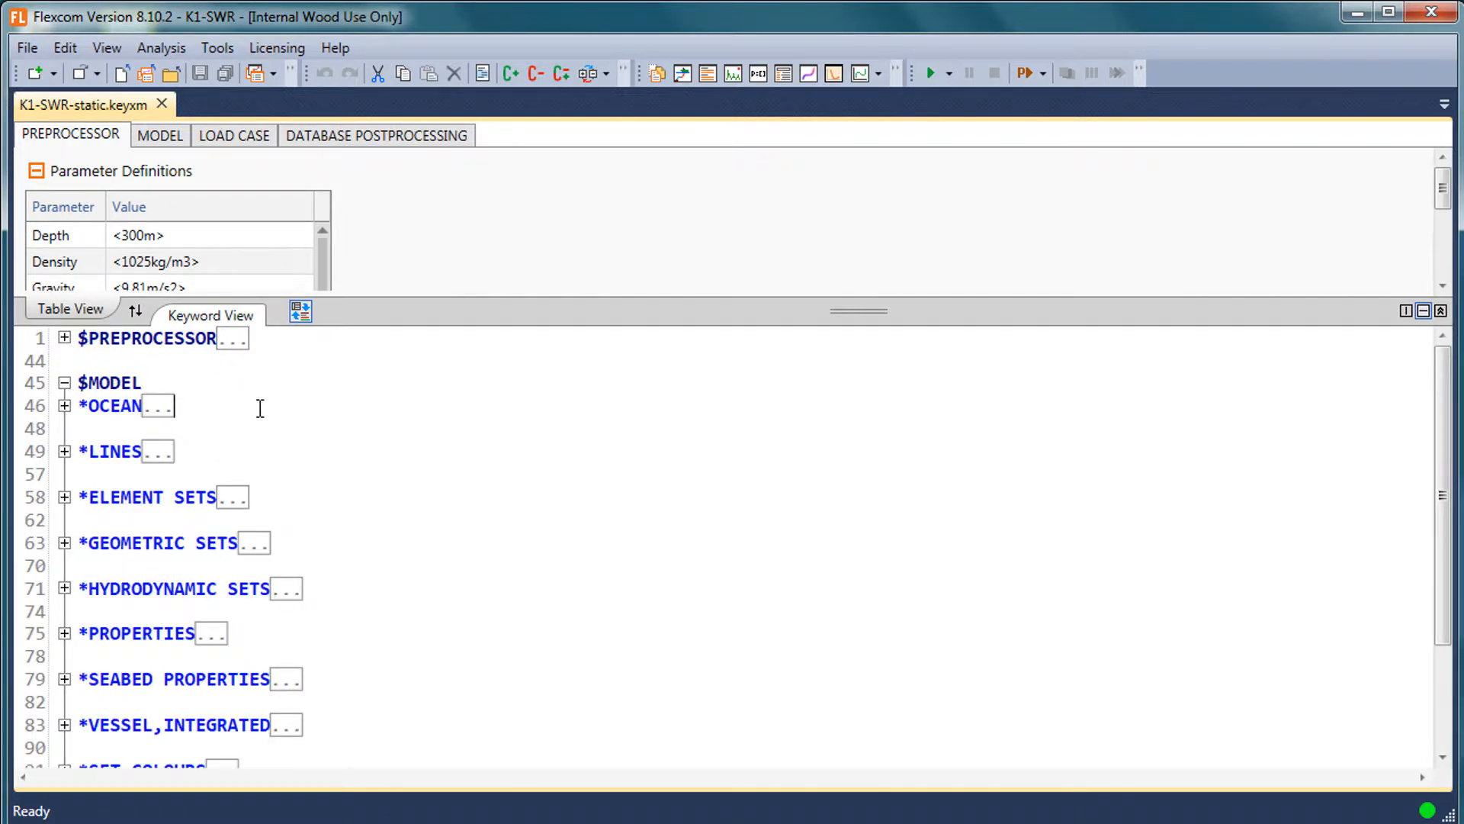
triple_click(183, 405)
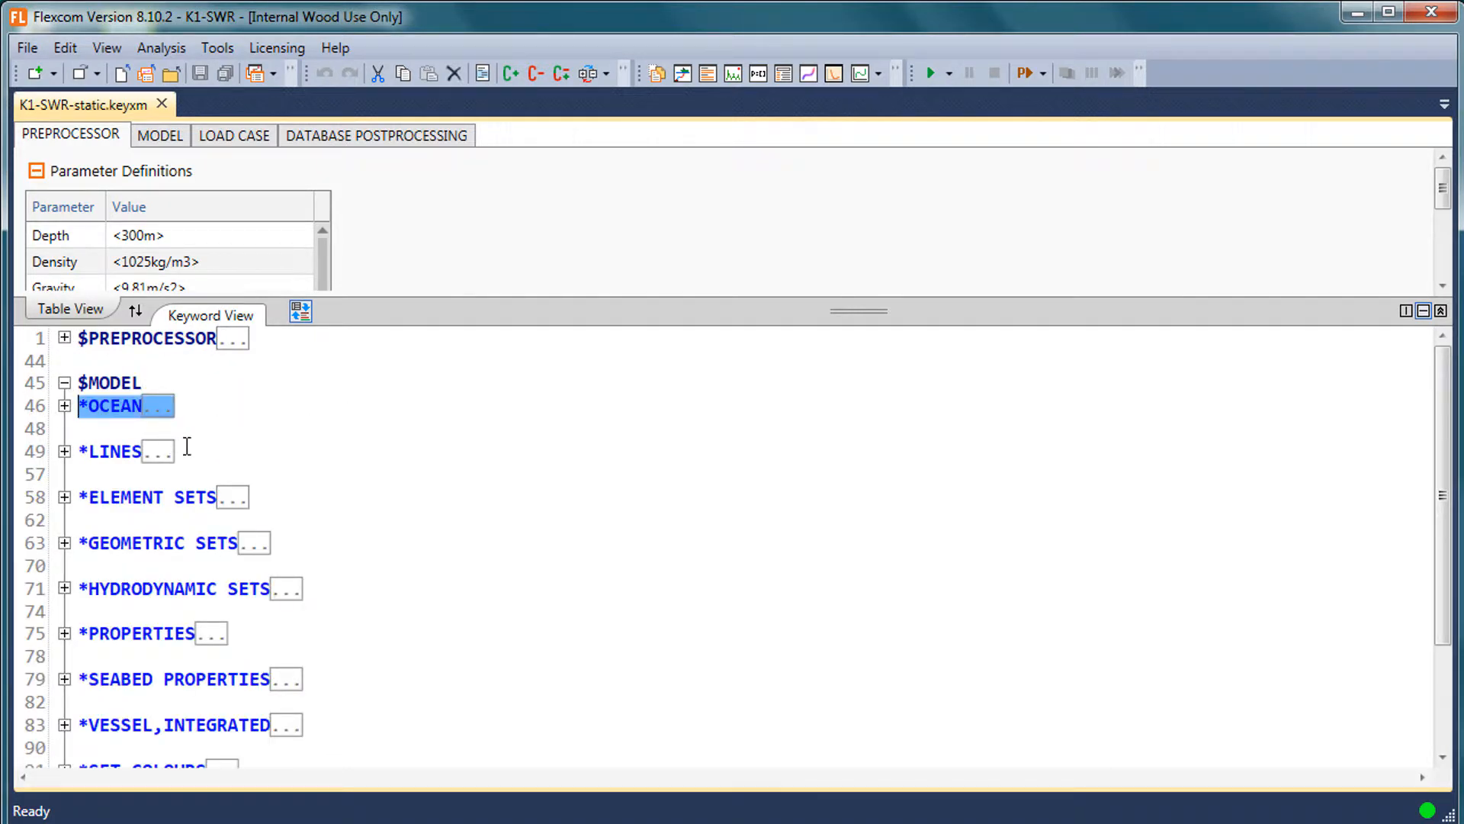
click(79, 451)
click(56, 456)
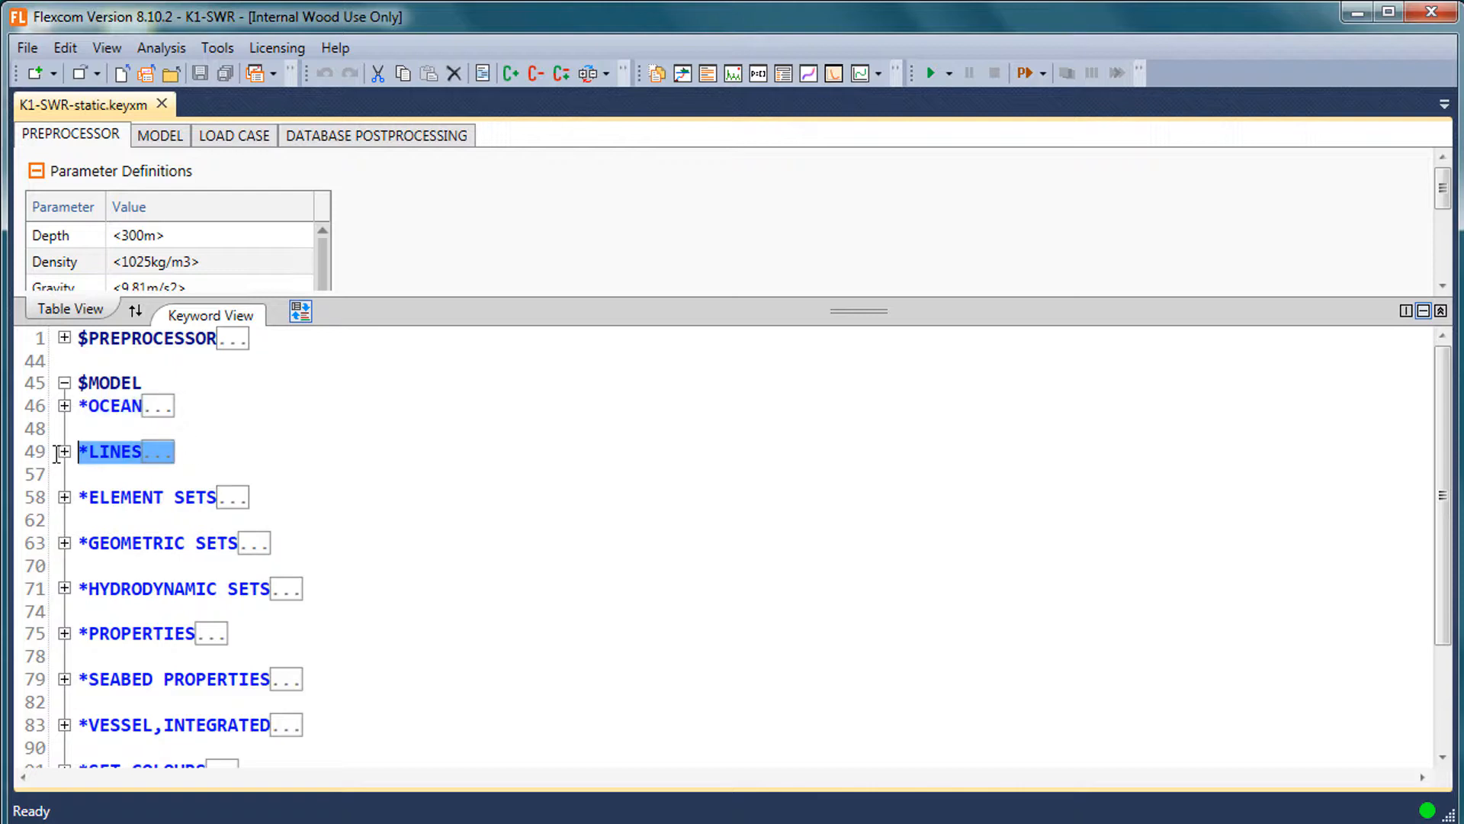
click(64, 382)
Expand the $LOAD CASE section and its *INTERNAL FLUID block
click(65, 428)
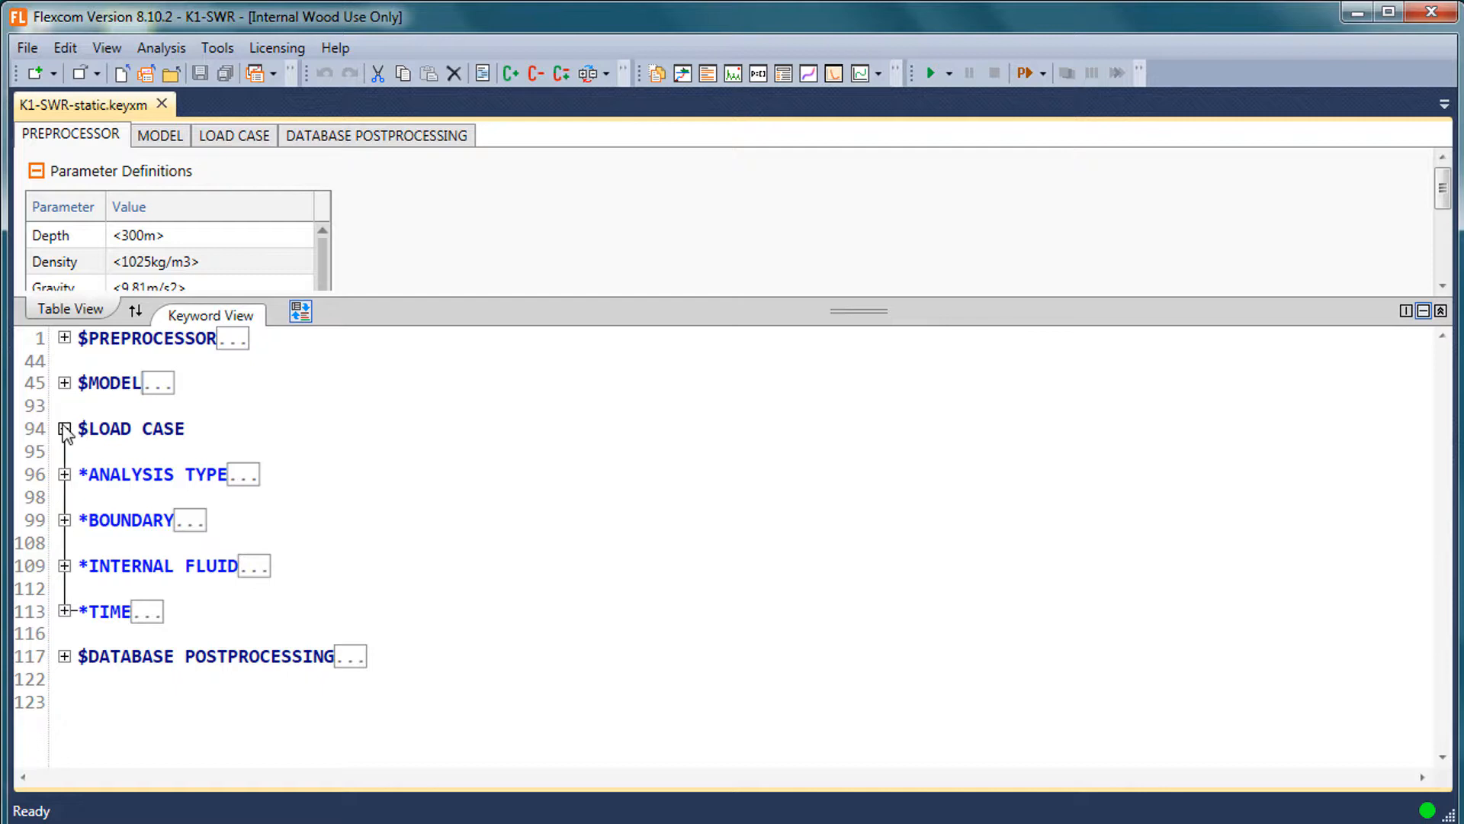
click(64, 428)
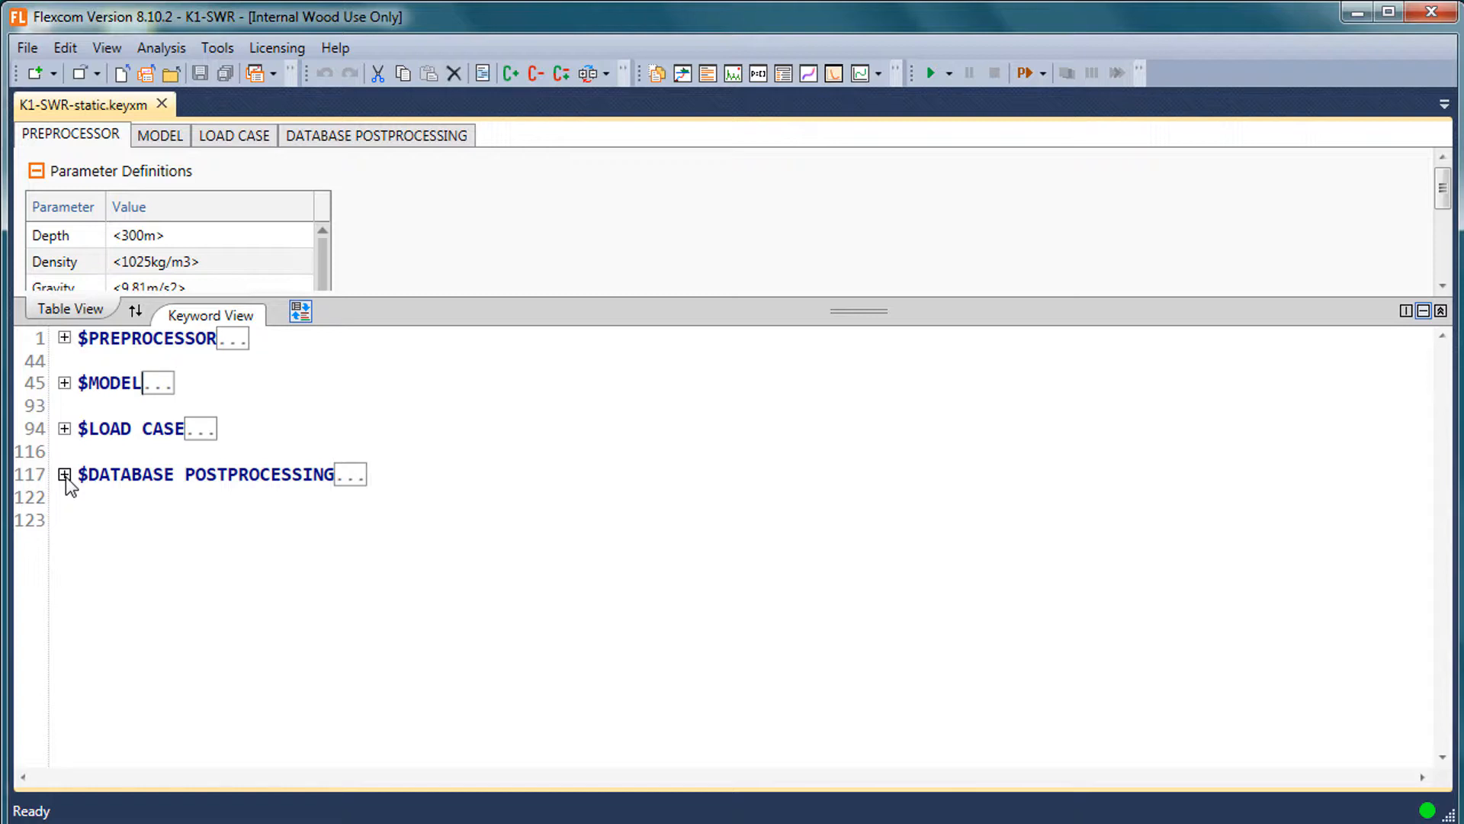
click(65, 429)
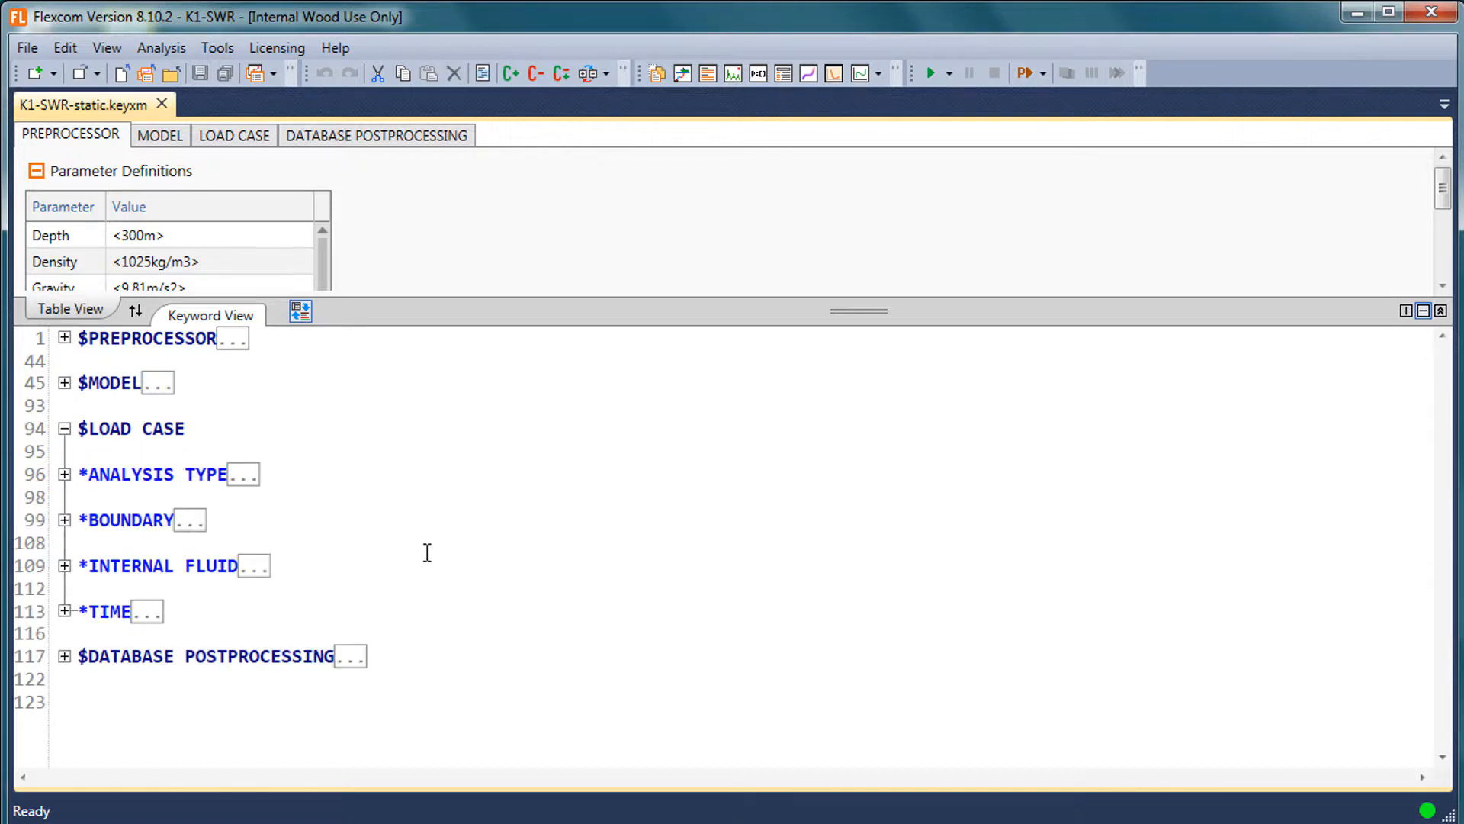
click(65, 567)
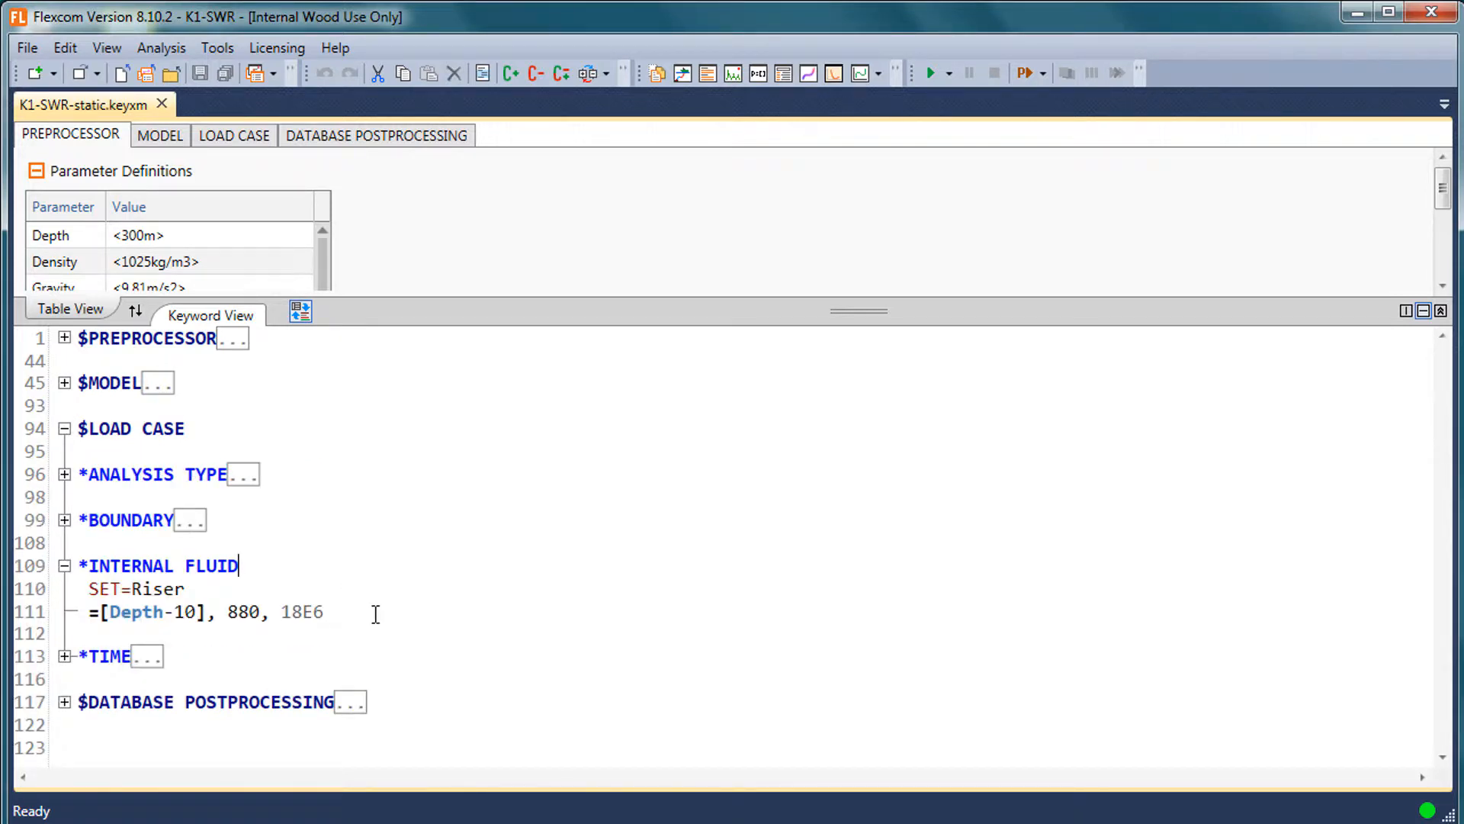
Comment out the entire *INTERNAL FLUID block, from the keyword line through its data line
mouse_move(397, 610)
drag(365, 610, 66, 569)
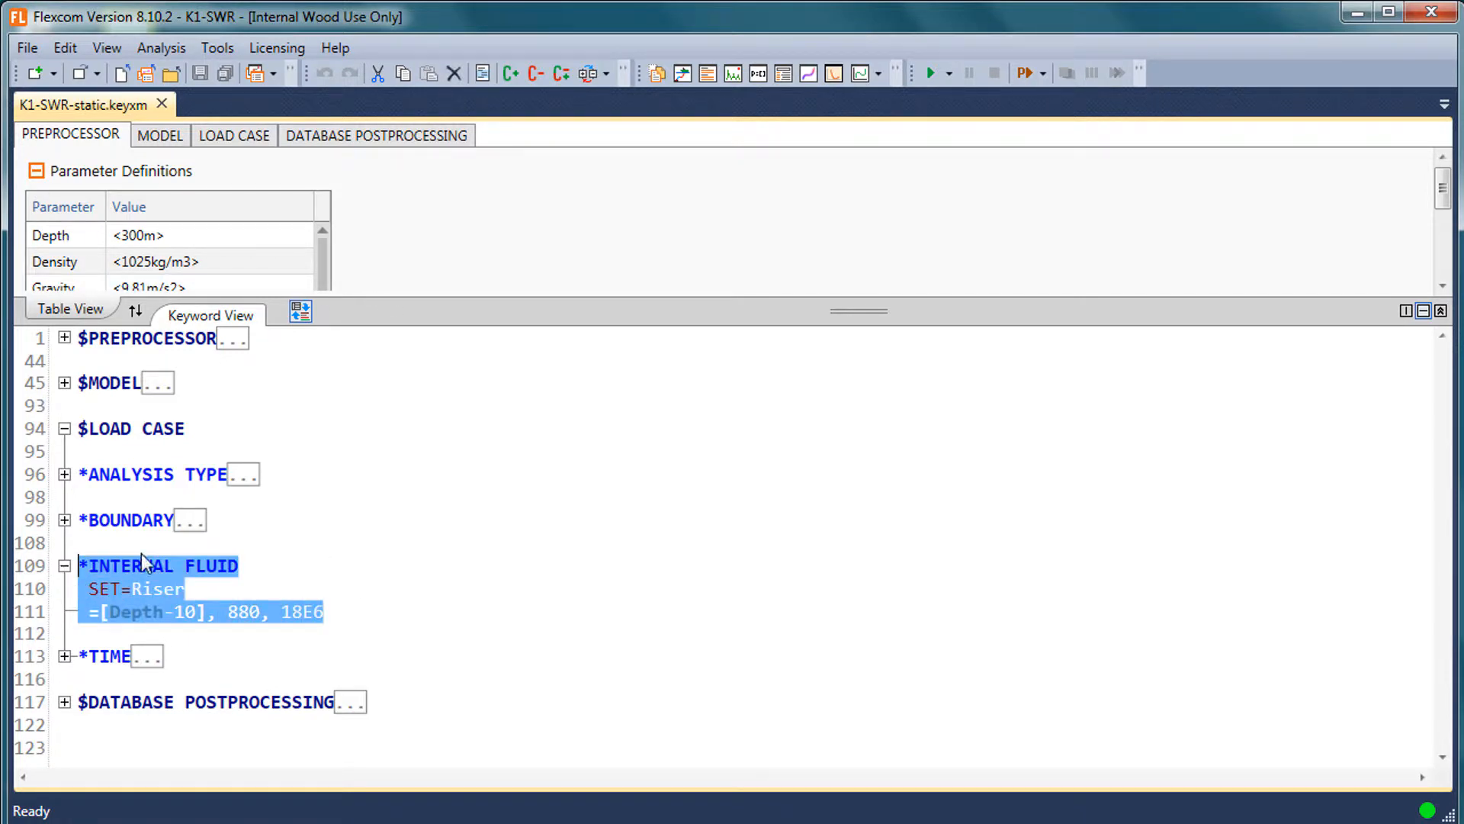
click(511, 75)
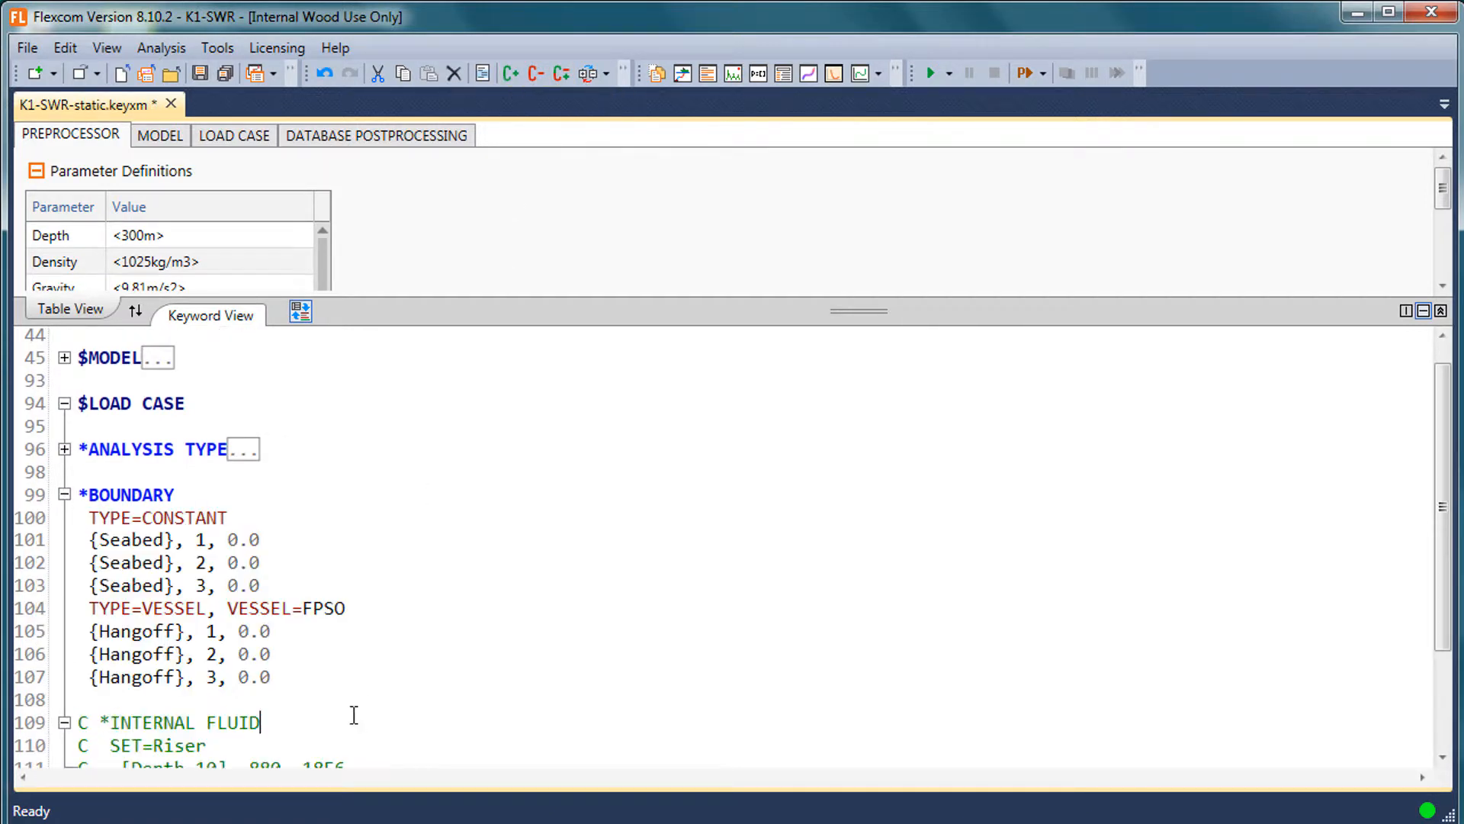
Insert a new *INTERNAL FLUID keyword below the commented-out block, choosing it from the auto-complete suggestions for "*in"
scroll(423, 533, down, 4)
click(400, 501)
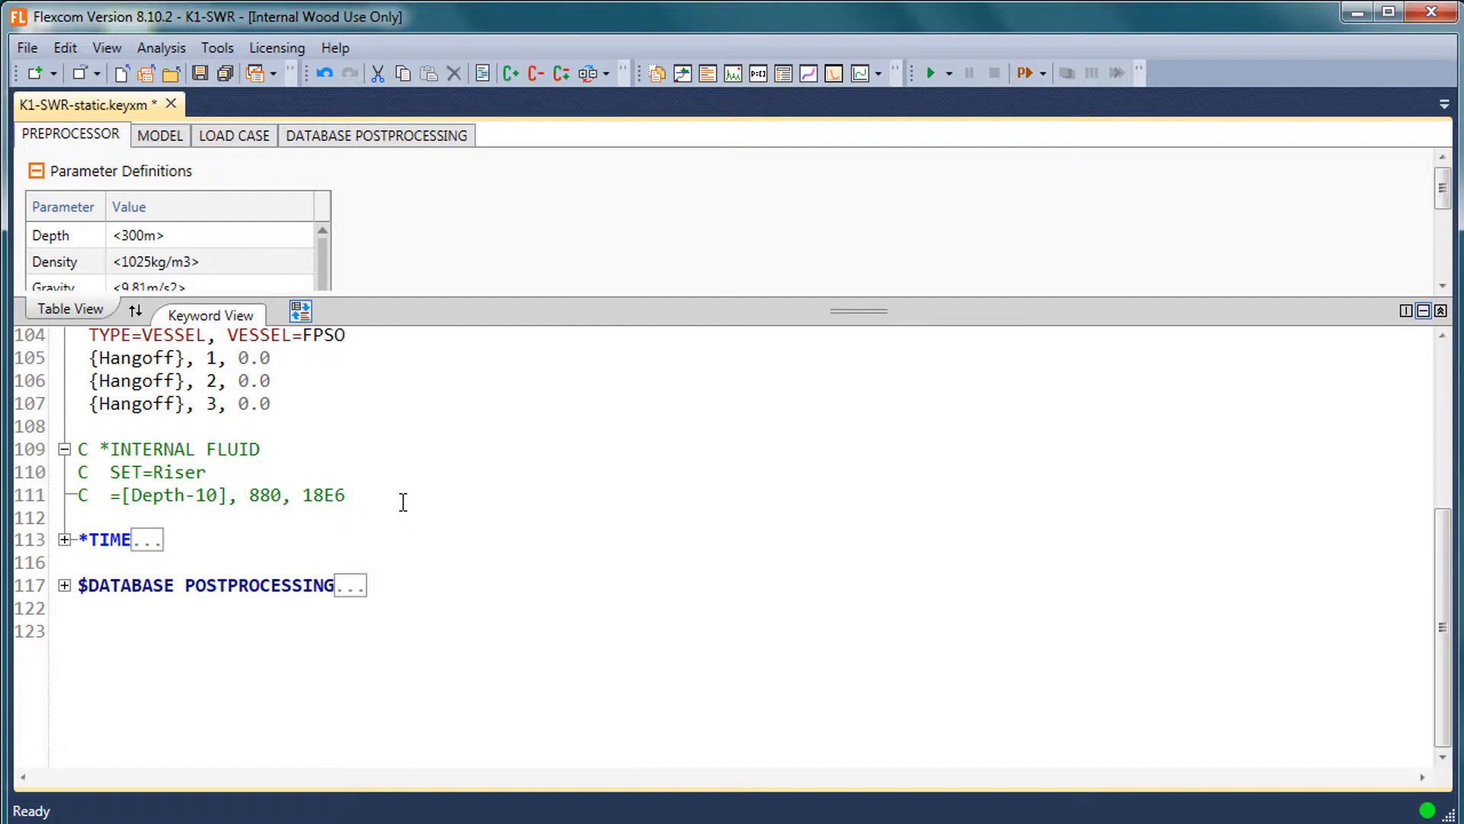
key(Return)
key(Return)
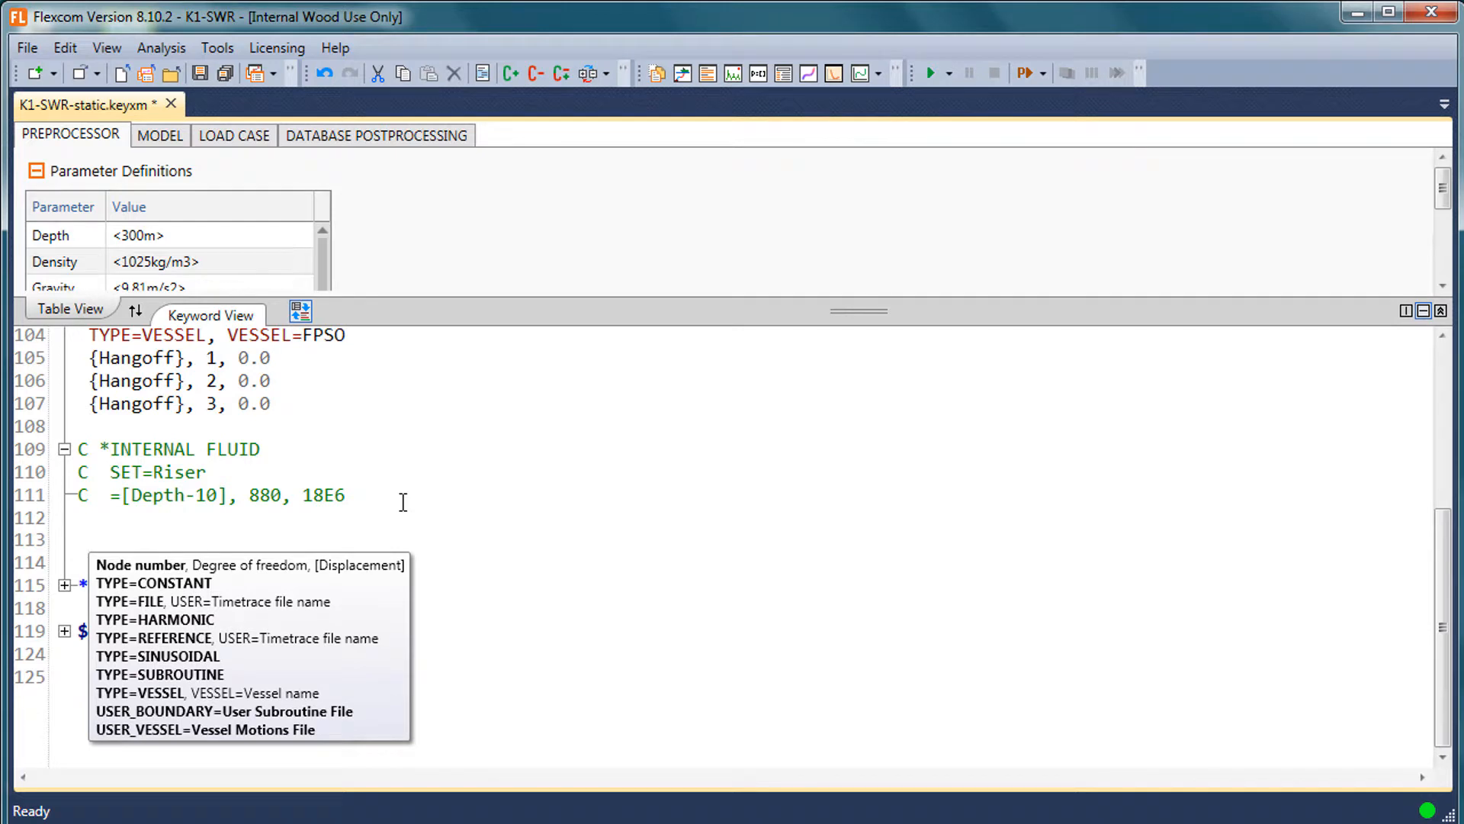
text(*)
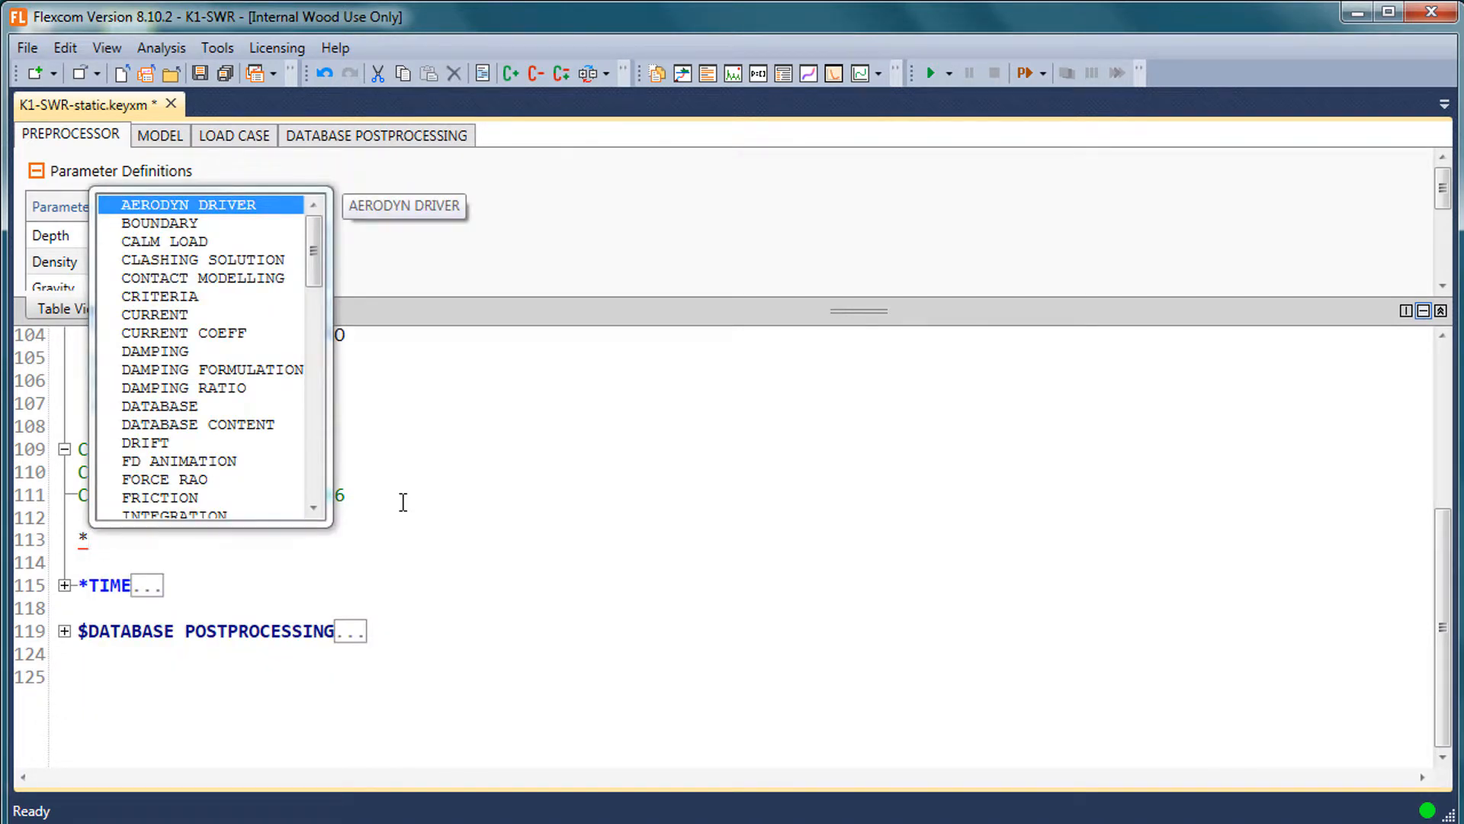
text(in)
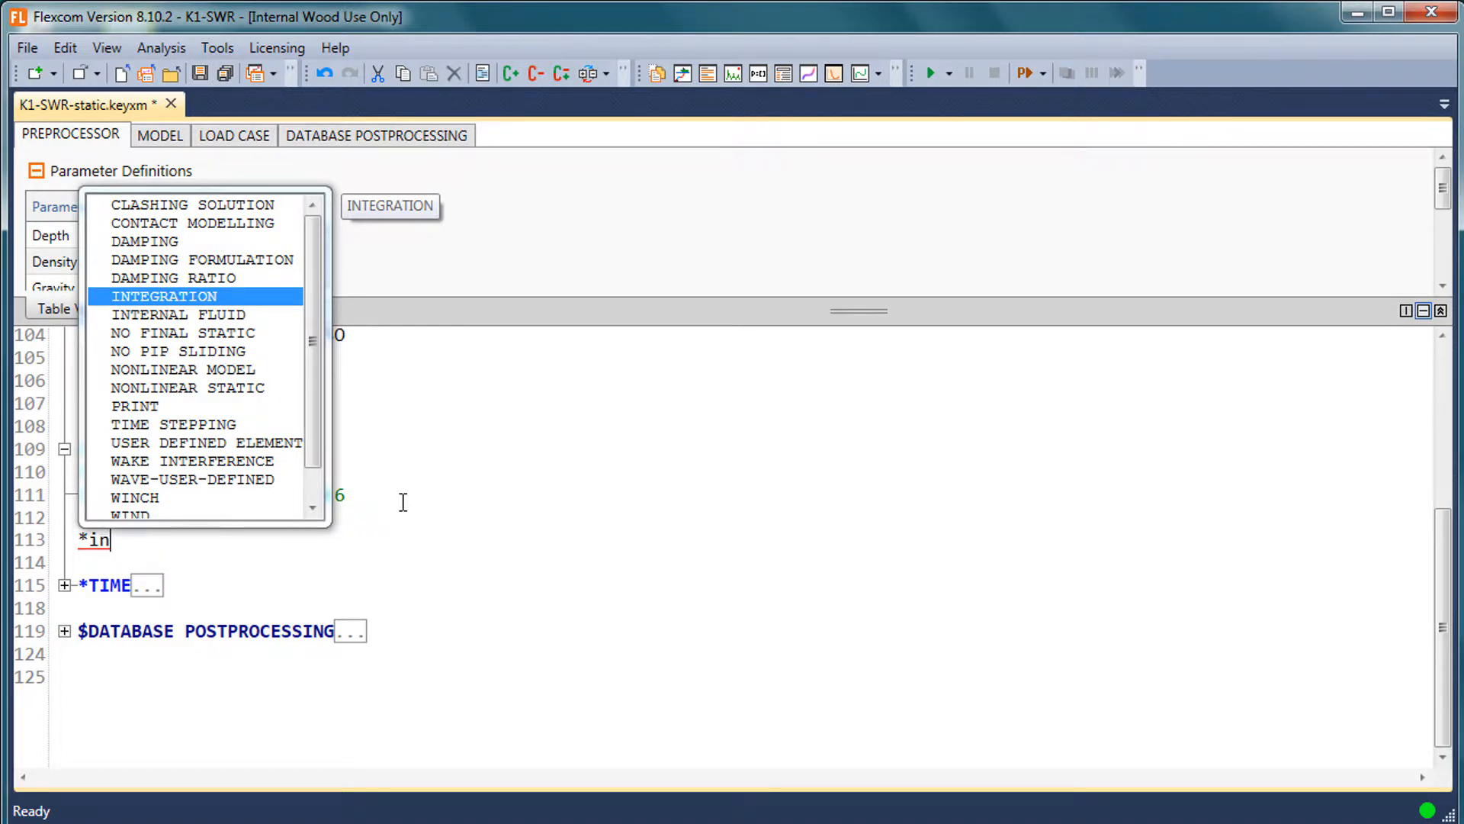
key(Down)
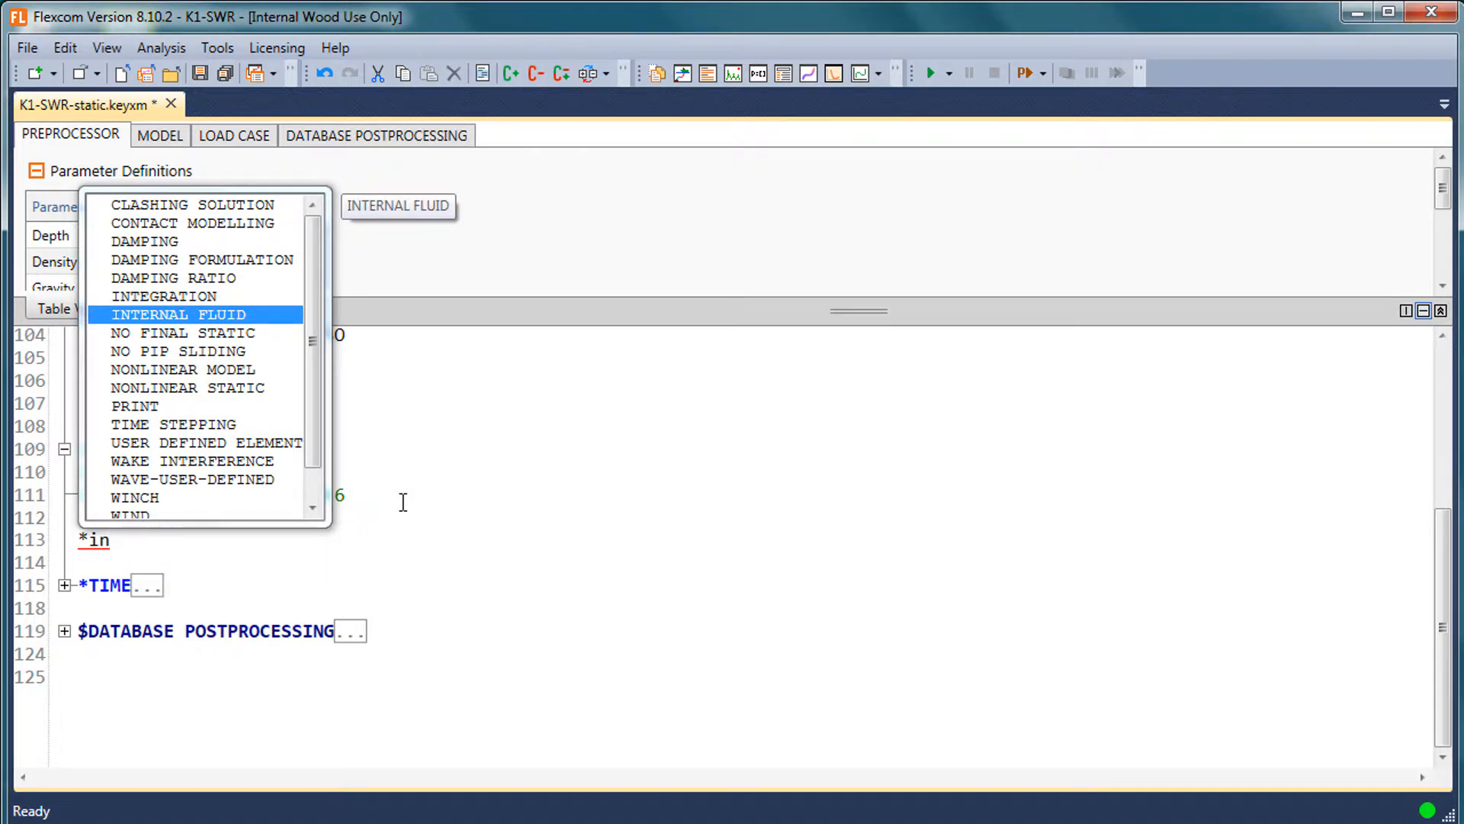
key(Return)
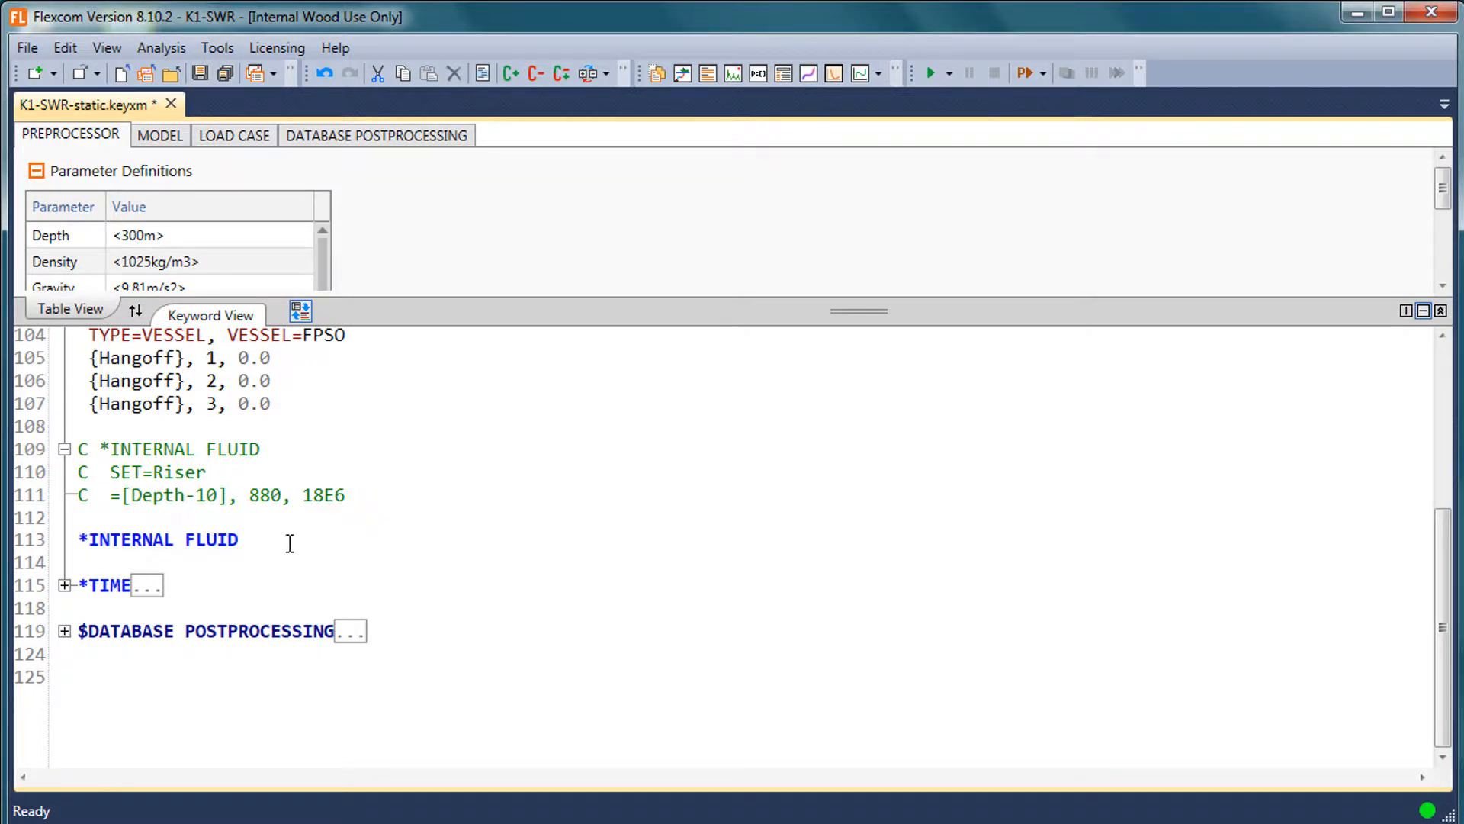
Add a SET= entry on the line beneath the new *INTERNAL FLUID keyword and reopen the Model View pane
drag(90, 542, 75, 540)
drag(242, 540, 67, 539)
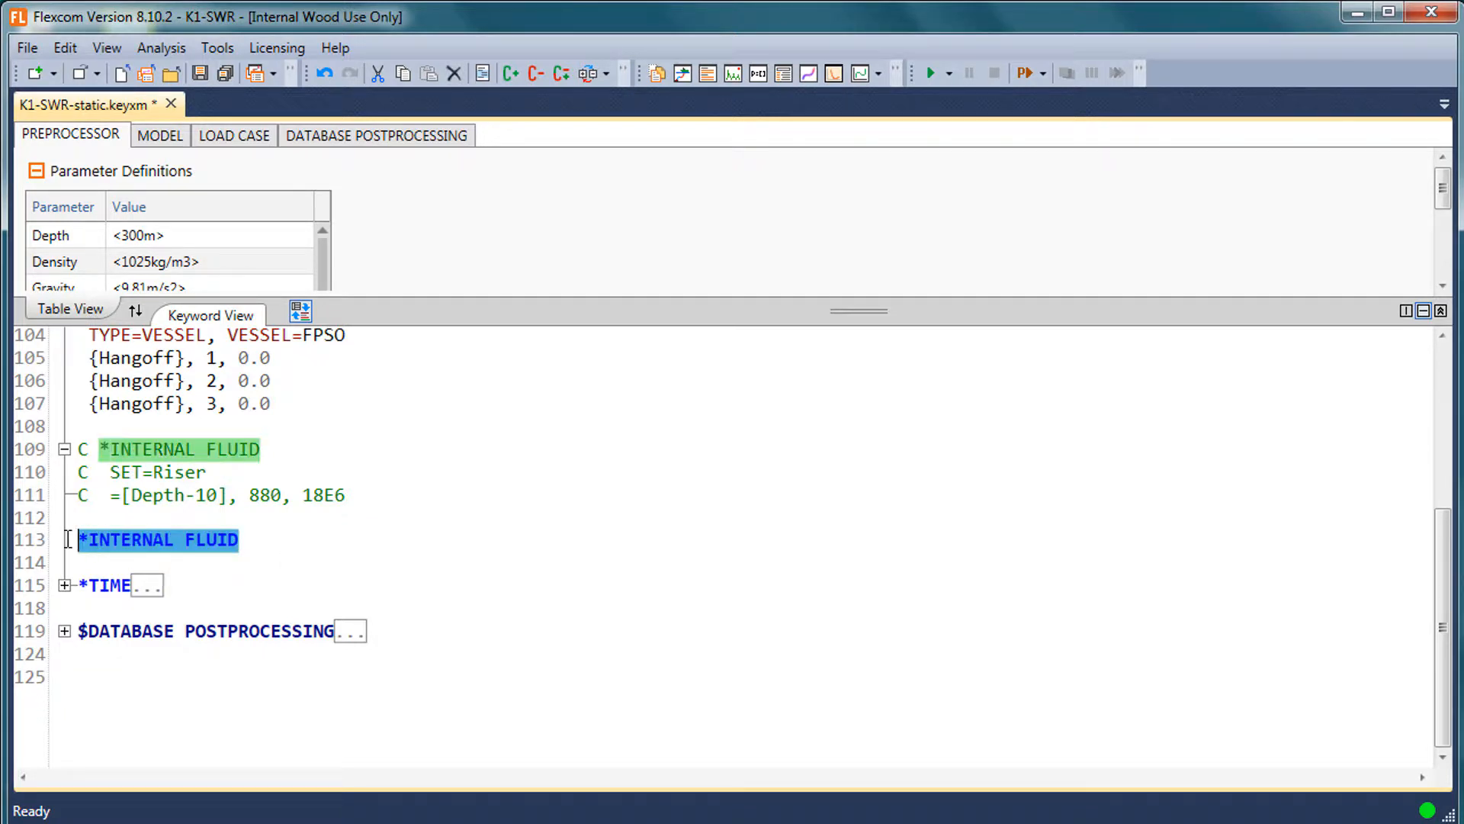
click(267, 539)
key(Return)
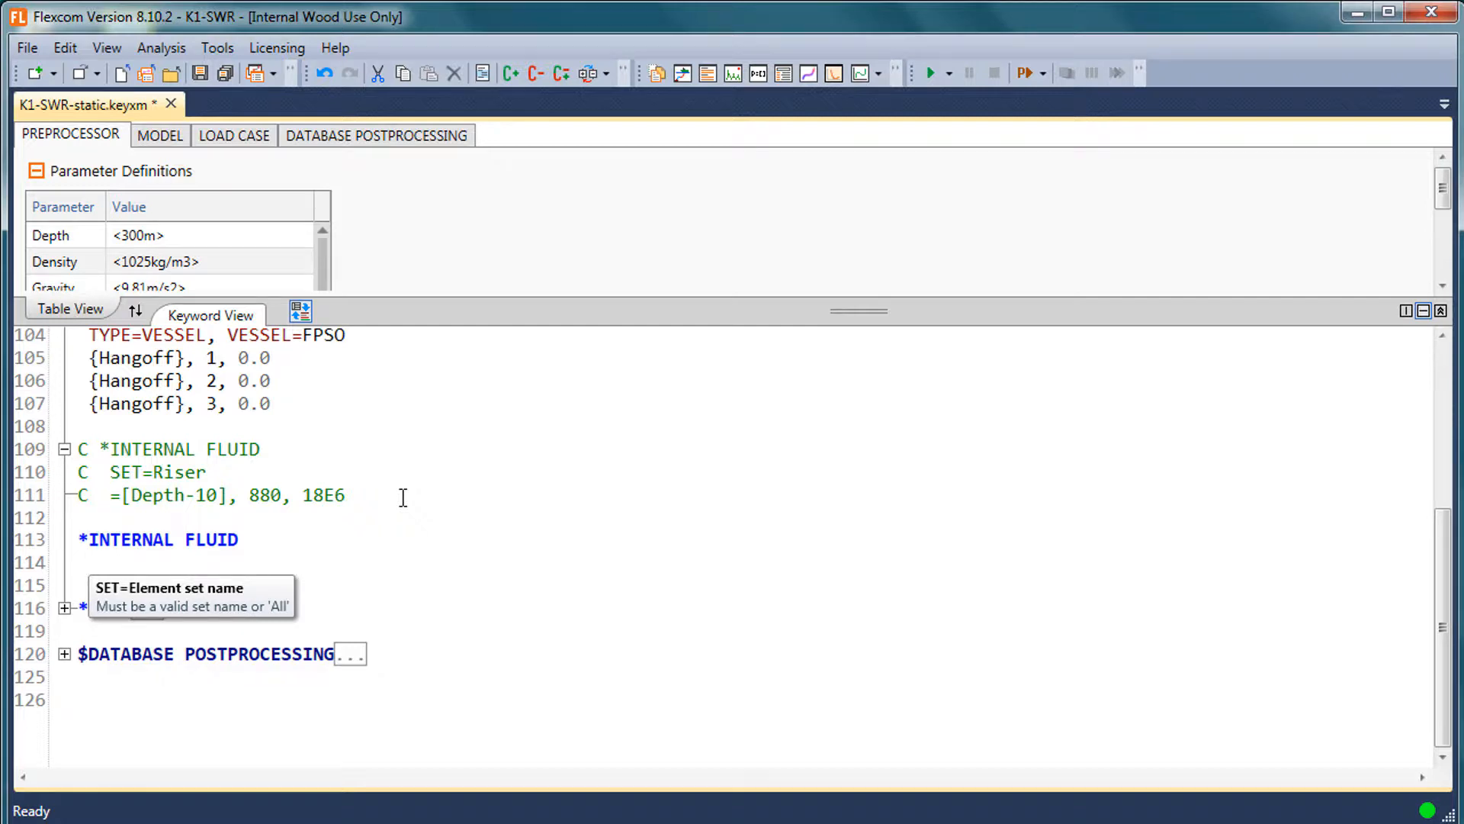
text(SET=)
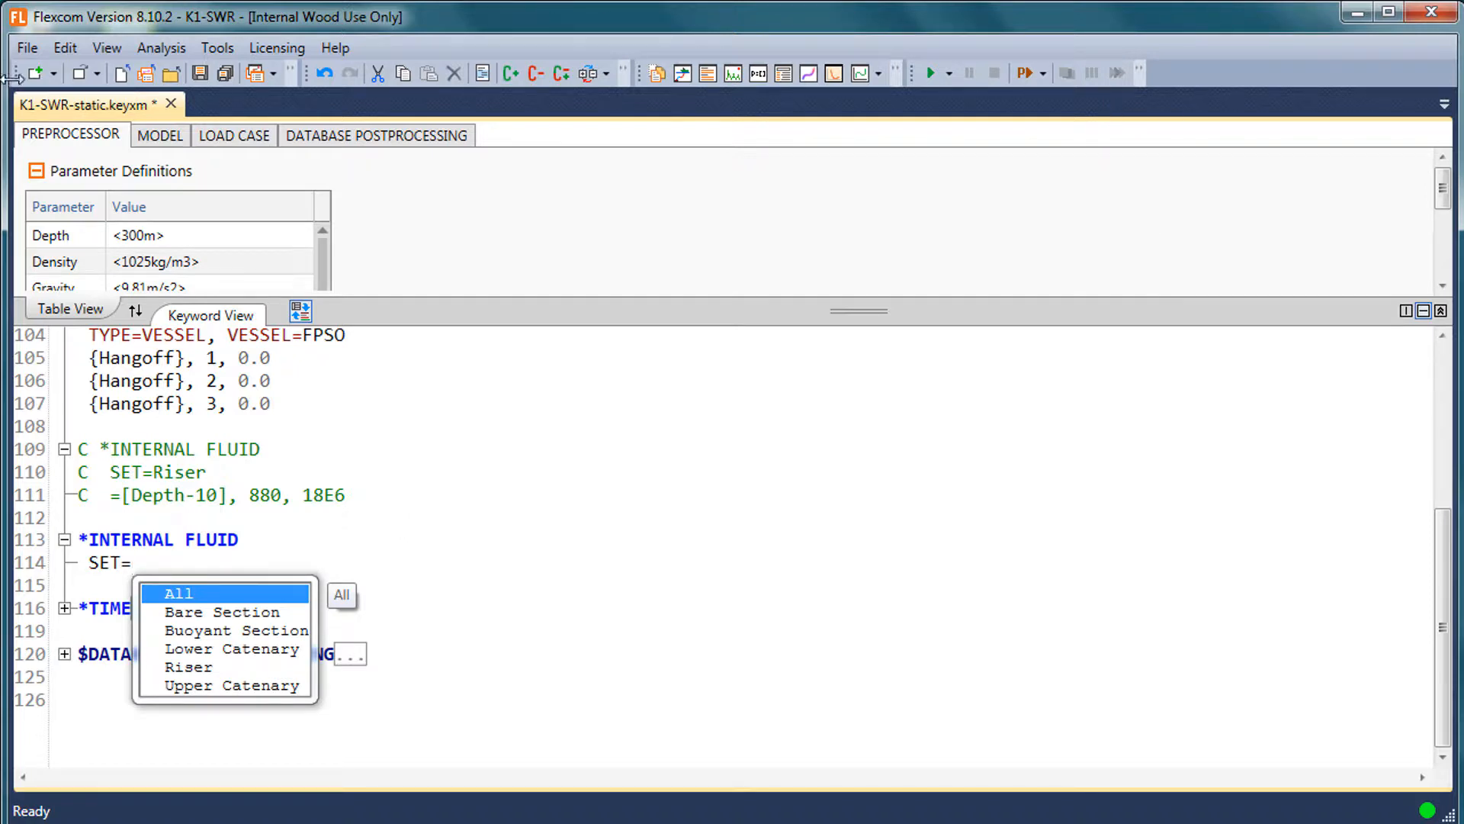
click(107, 47)
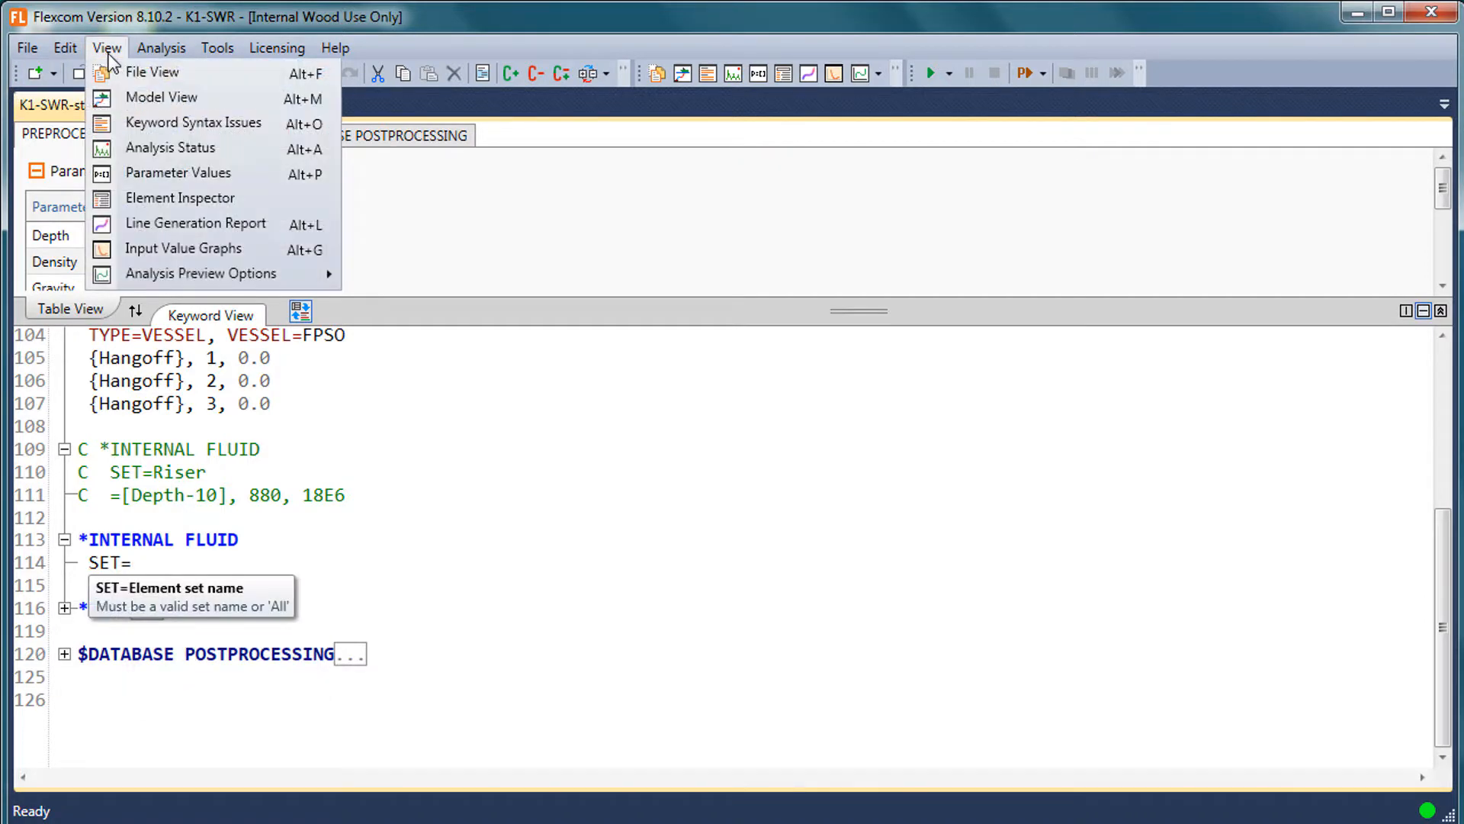
click(152, 103)
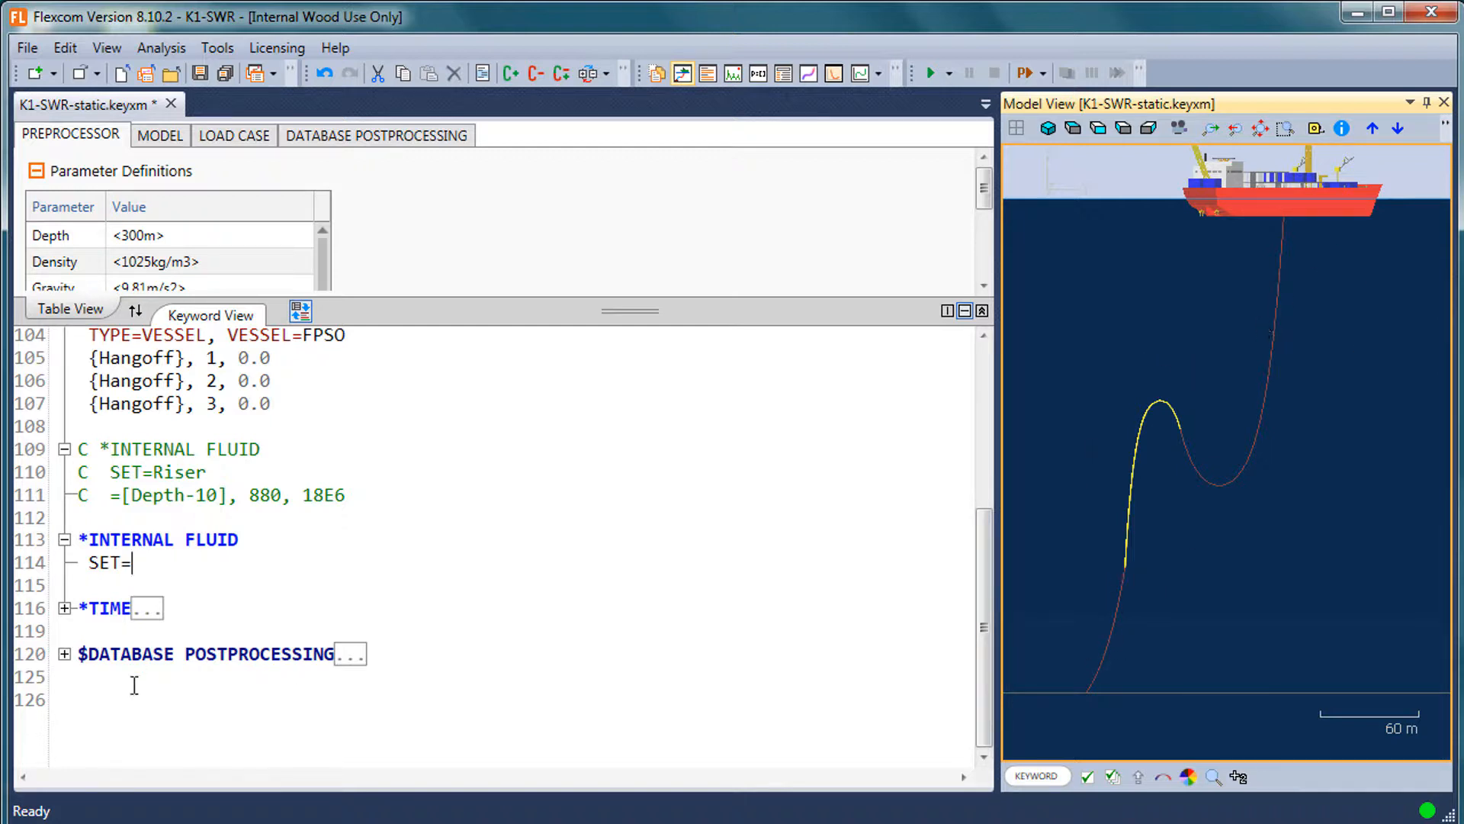
Retype the equals sign of the SET= entry to bring back the element set suggestions and choose Riser
key(BackSpace)
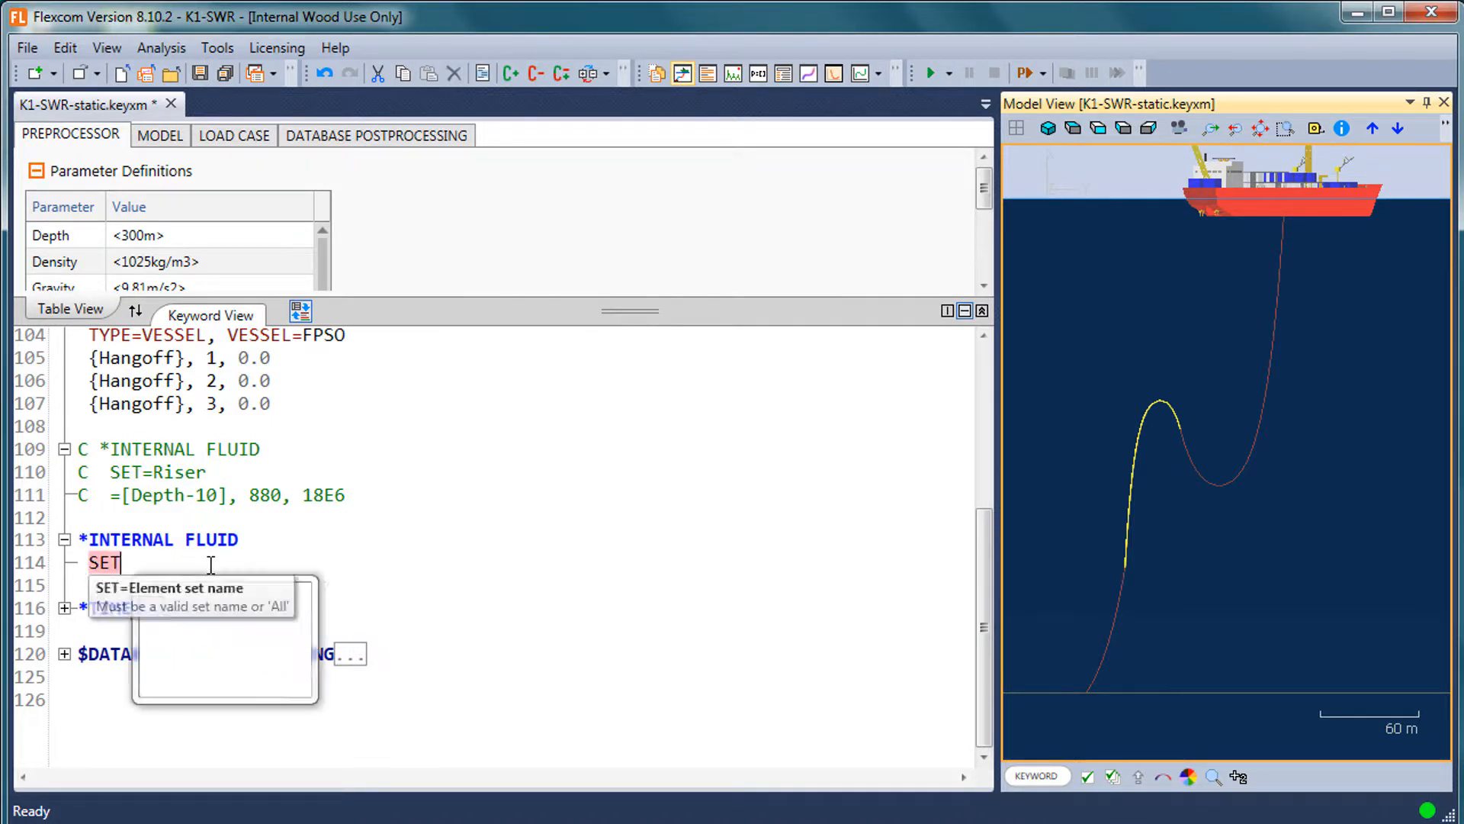
text(=)
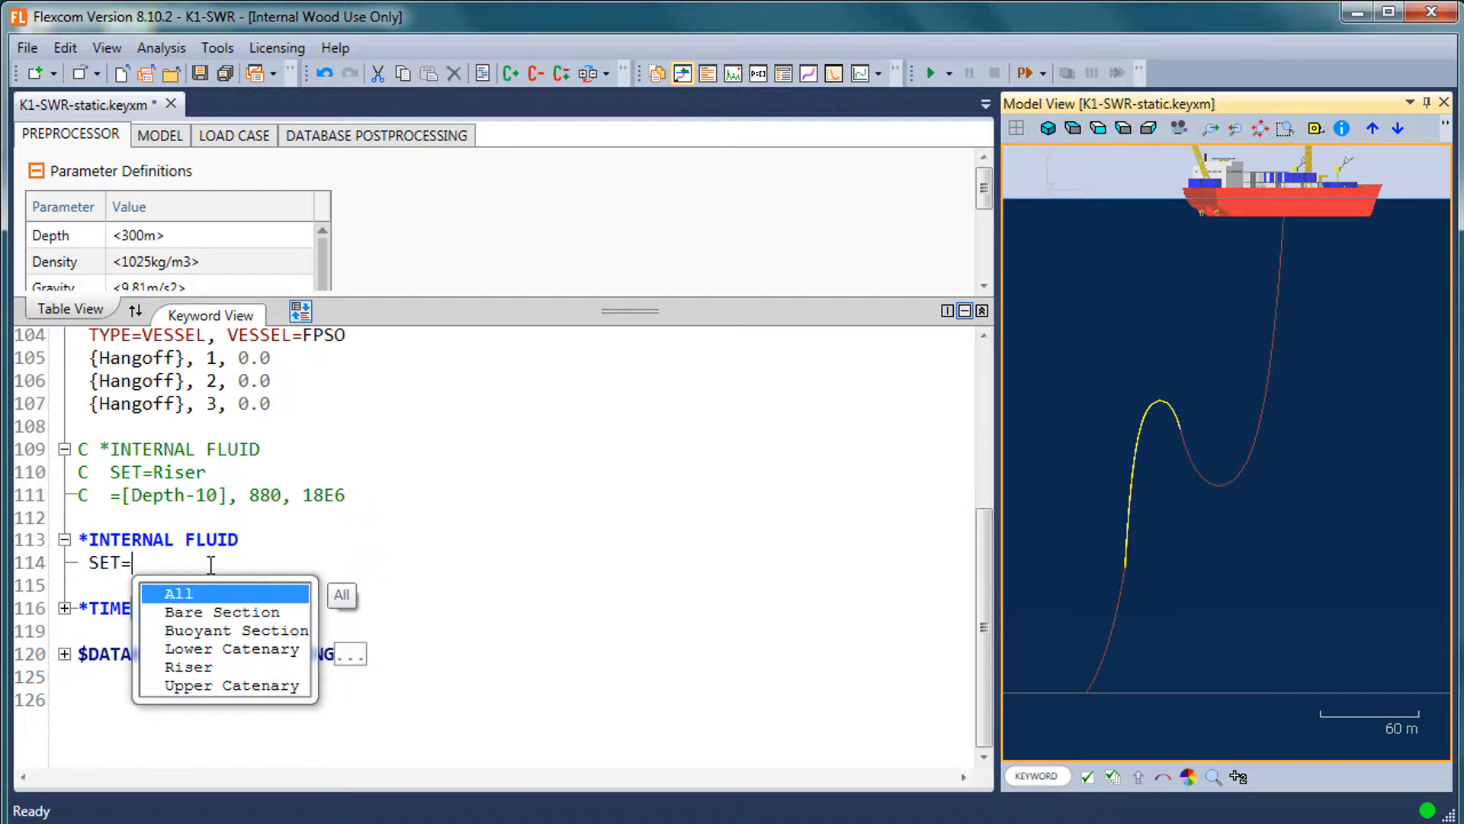
key(Down)
key(Down)
key(Down)
key(Down)
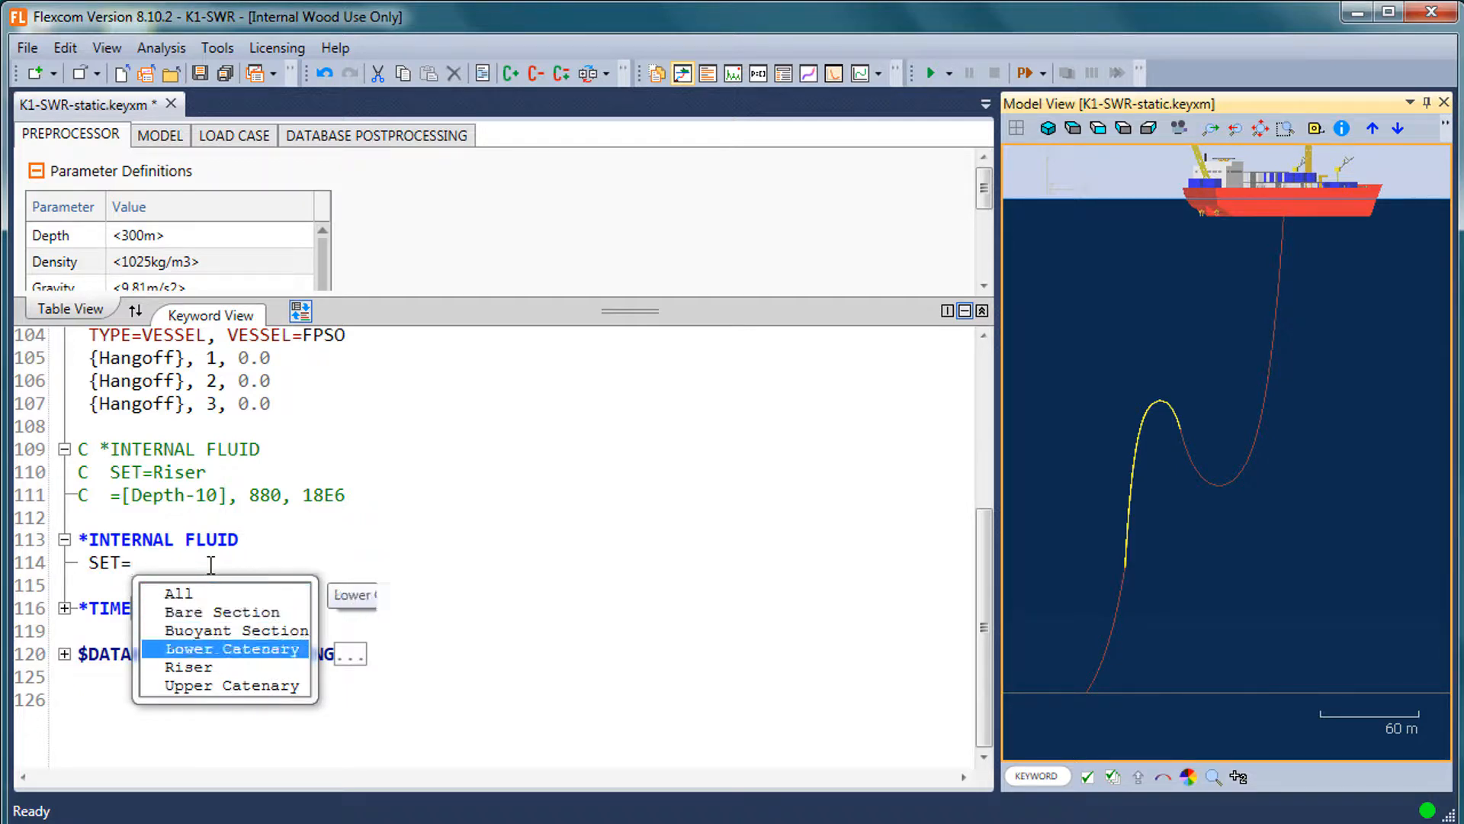
key(Return)
Add a data line under SET=Riser with level above mudline 300, mass density 880 and internal pressure 18
key(Return)
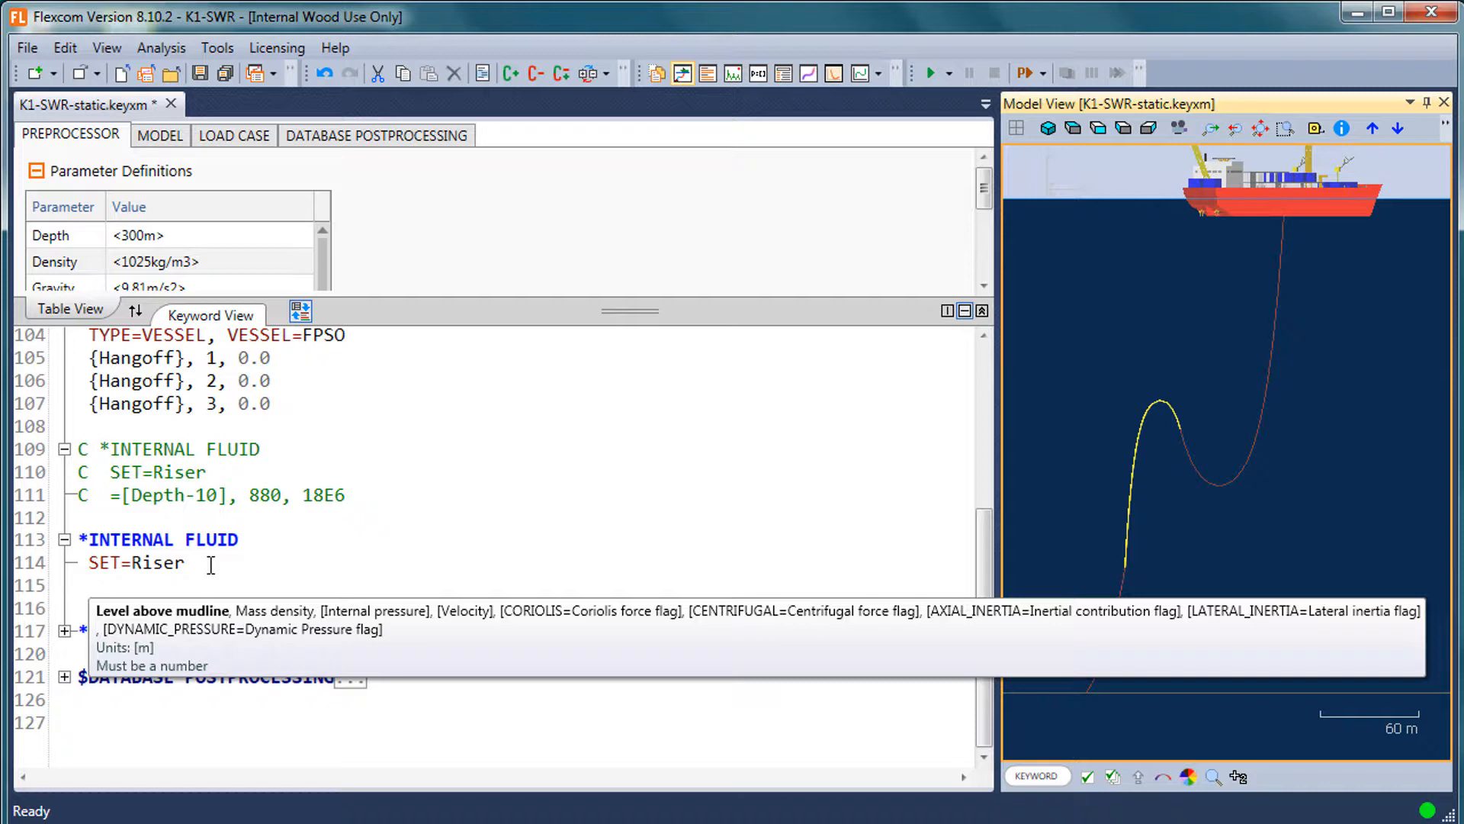
text(300)
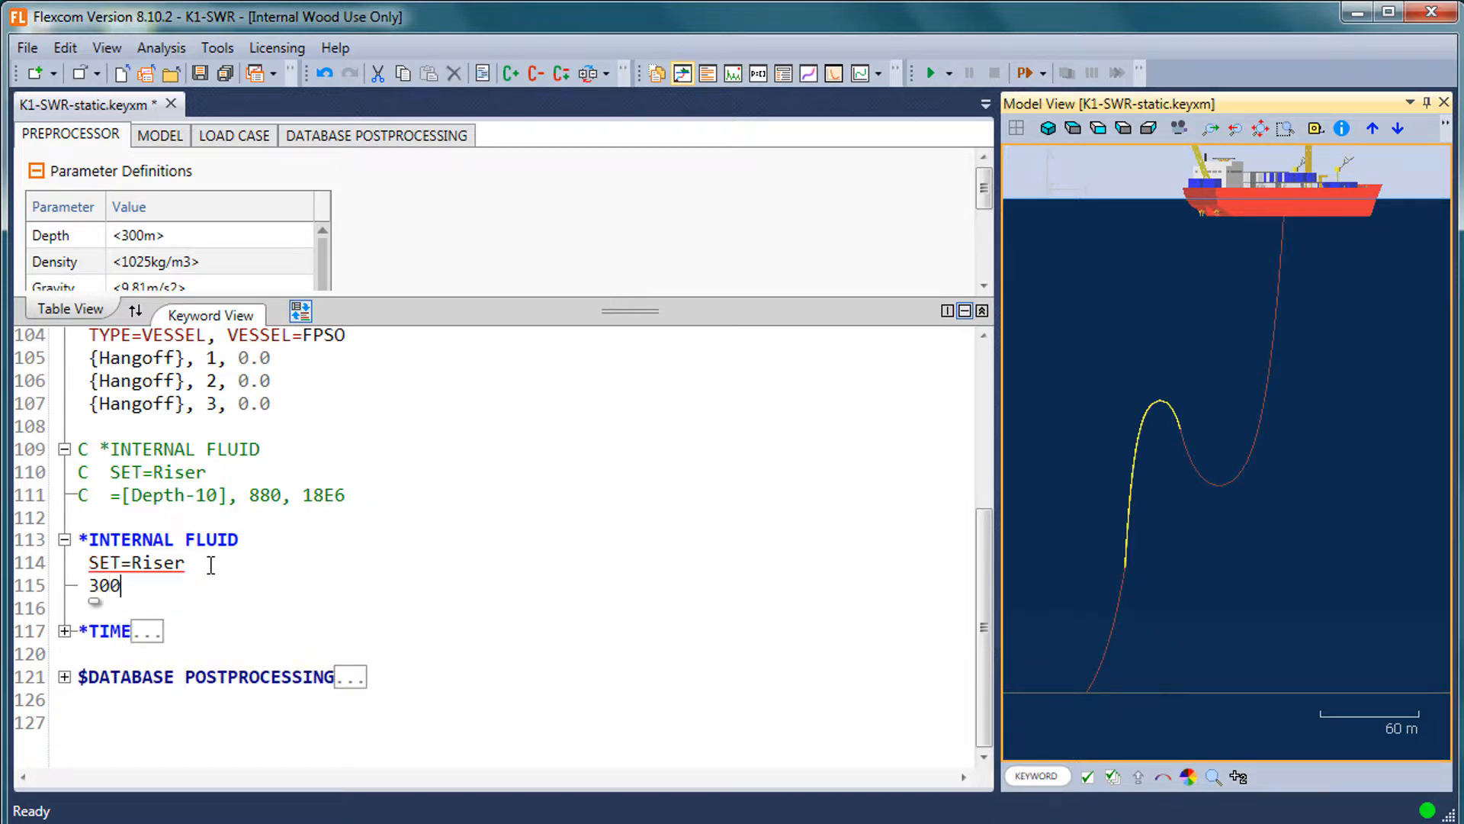
text(, )
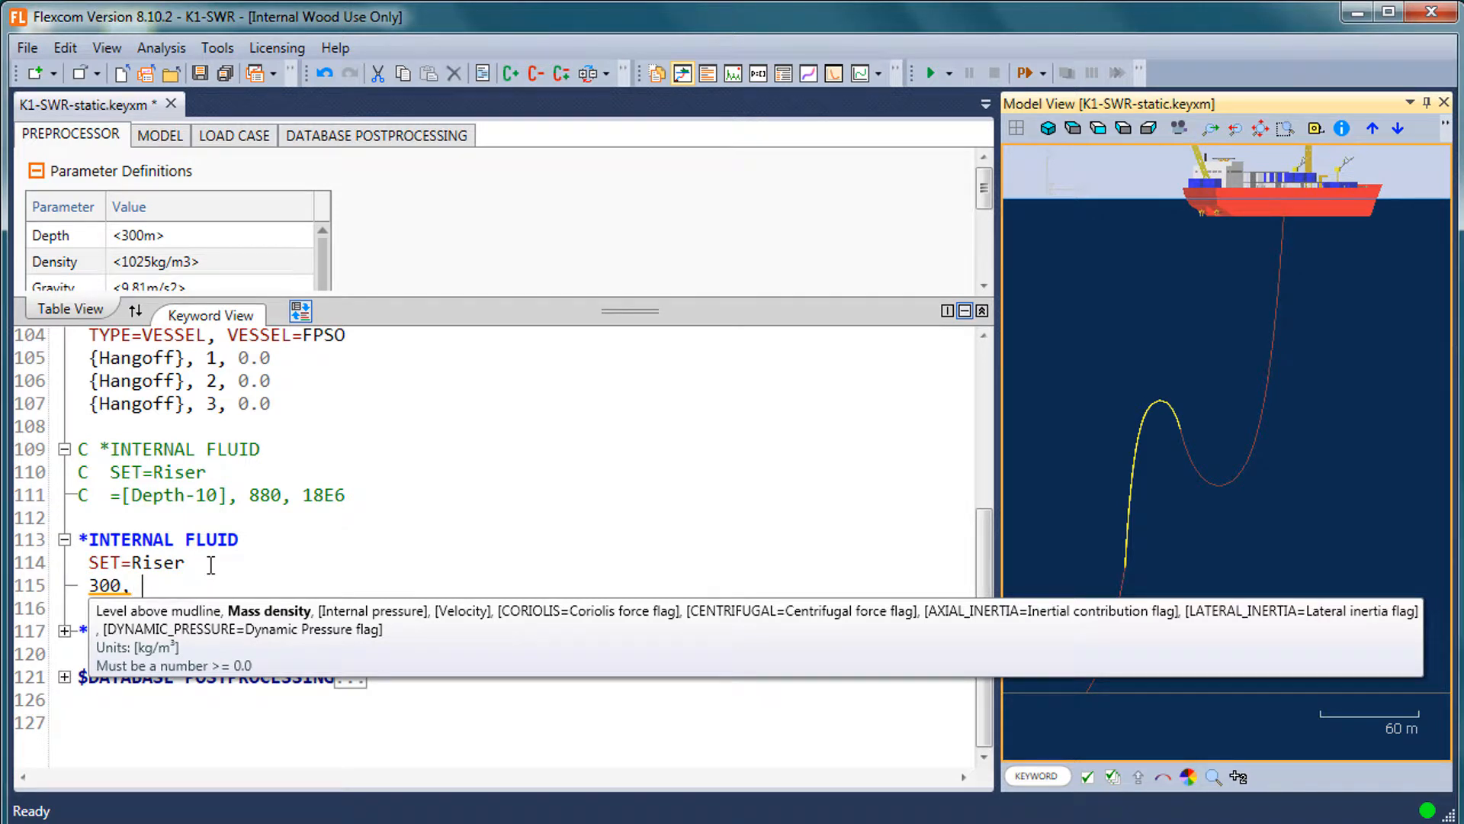
text(880, )
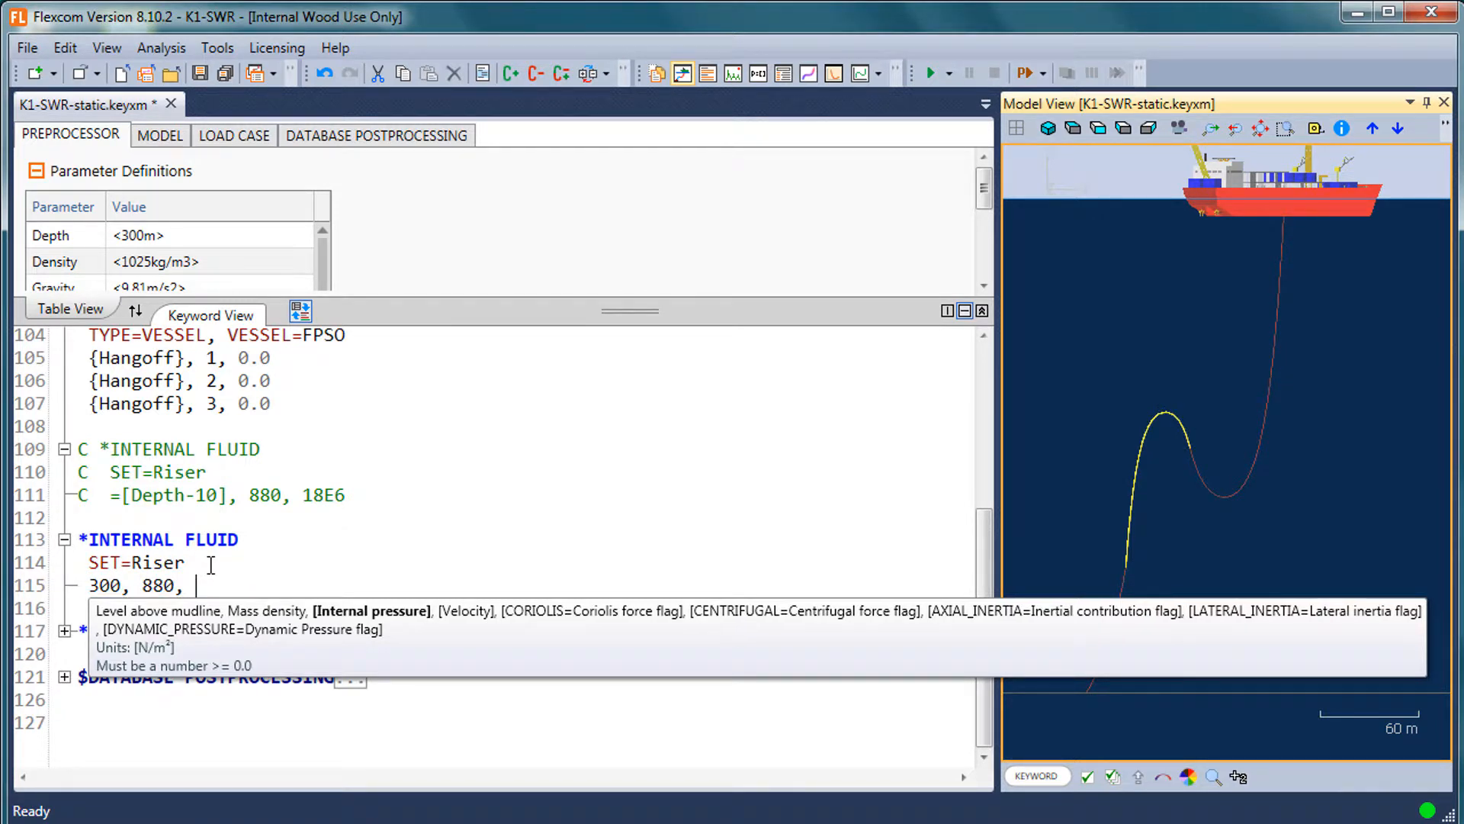
text(18)
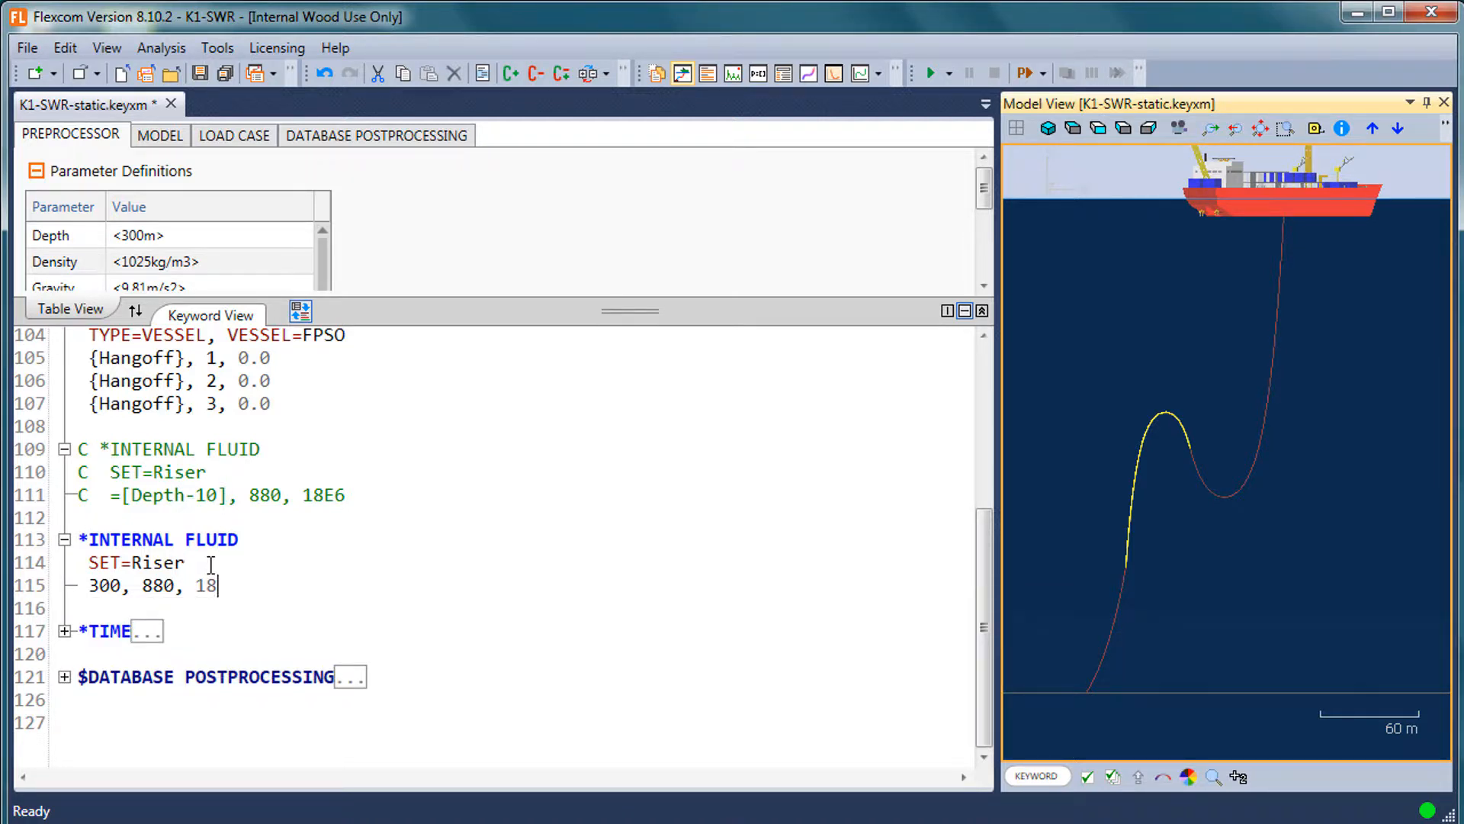
Replace the level above mudline of 300 on the *INTERNAL FLUID data line with the parameter expression =[Depth]
key(ctrl+Left)
key(ctrl+Left)
key(ctrl+Left)
key(ctrl+shift+Left)
text(=)
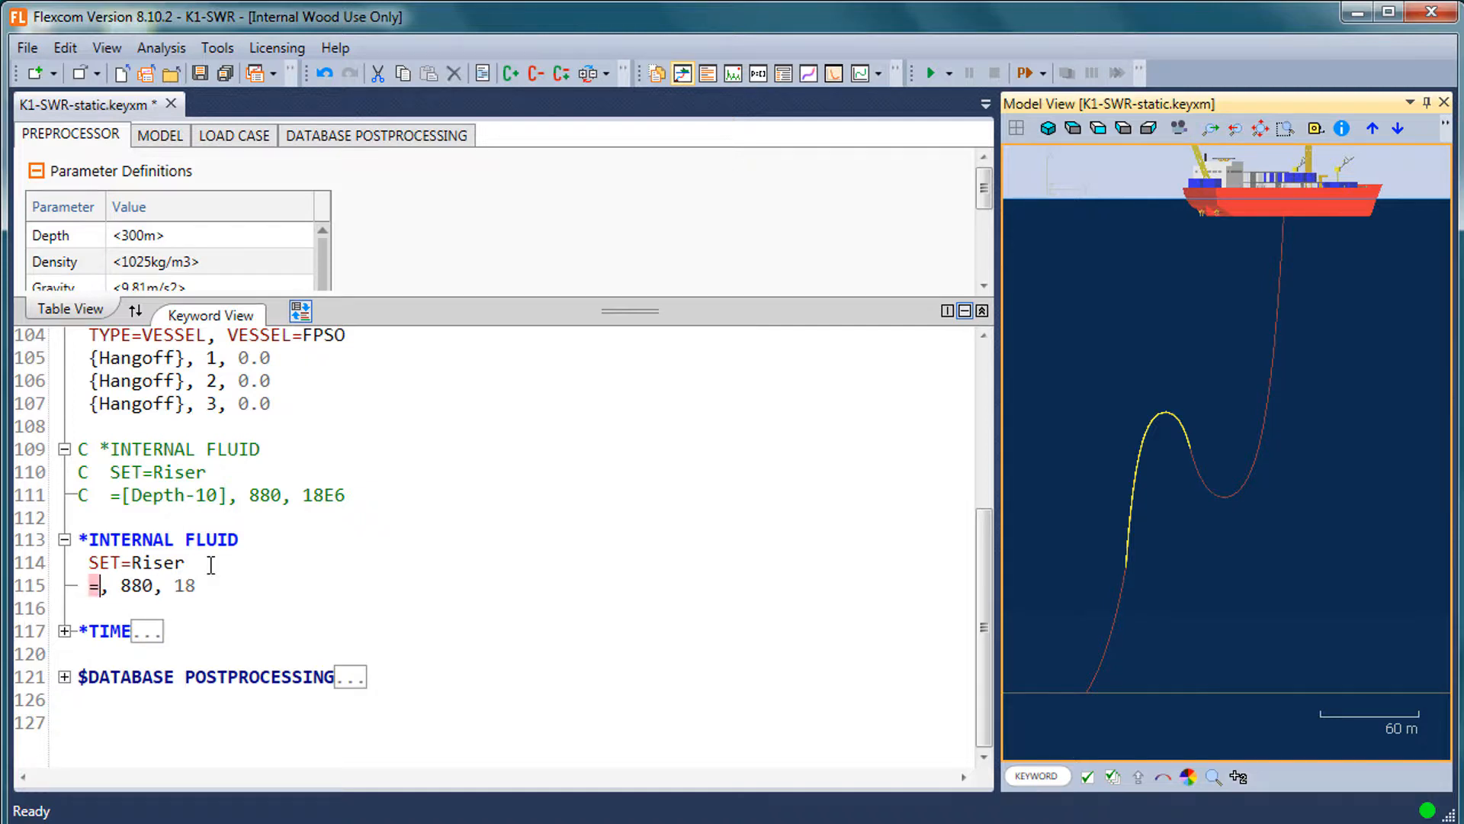
text([Depth)
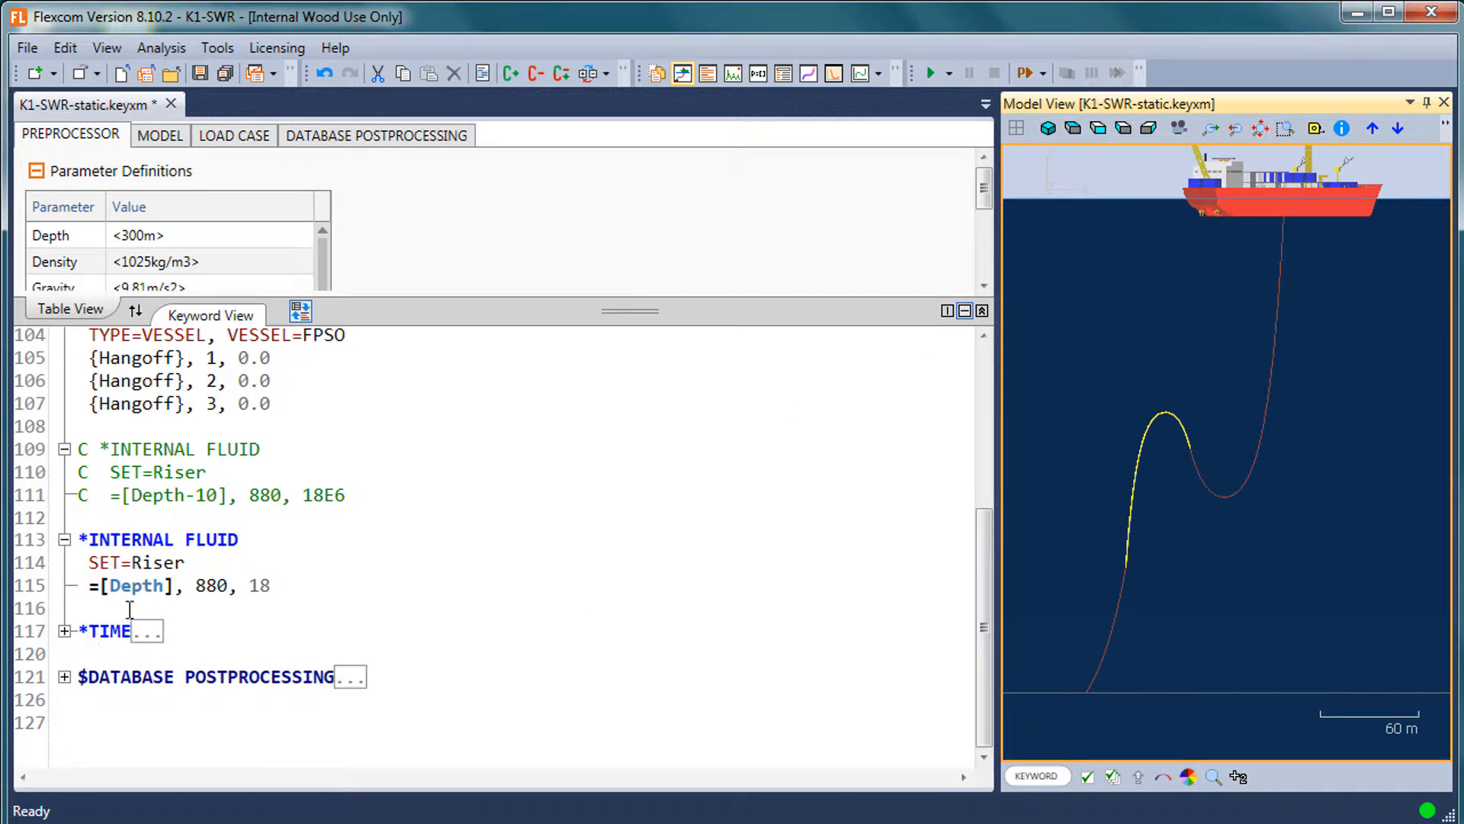
Give the internal pressure on the *INTERNAL FLUID data line explicit units by writing it as <18MPa>
mouse_move(140, 589)
mouse_move(214, 583)
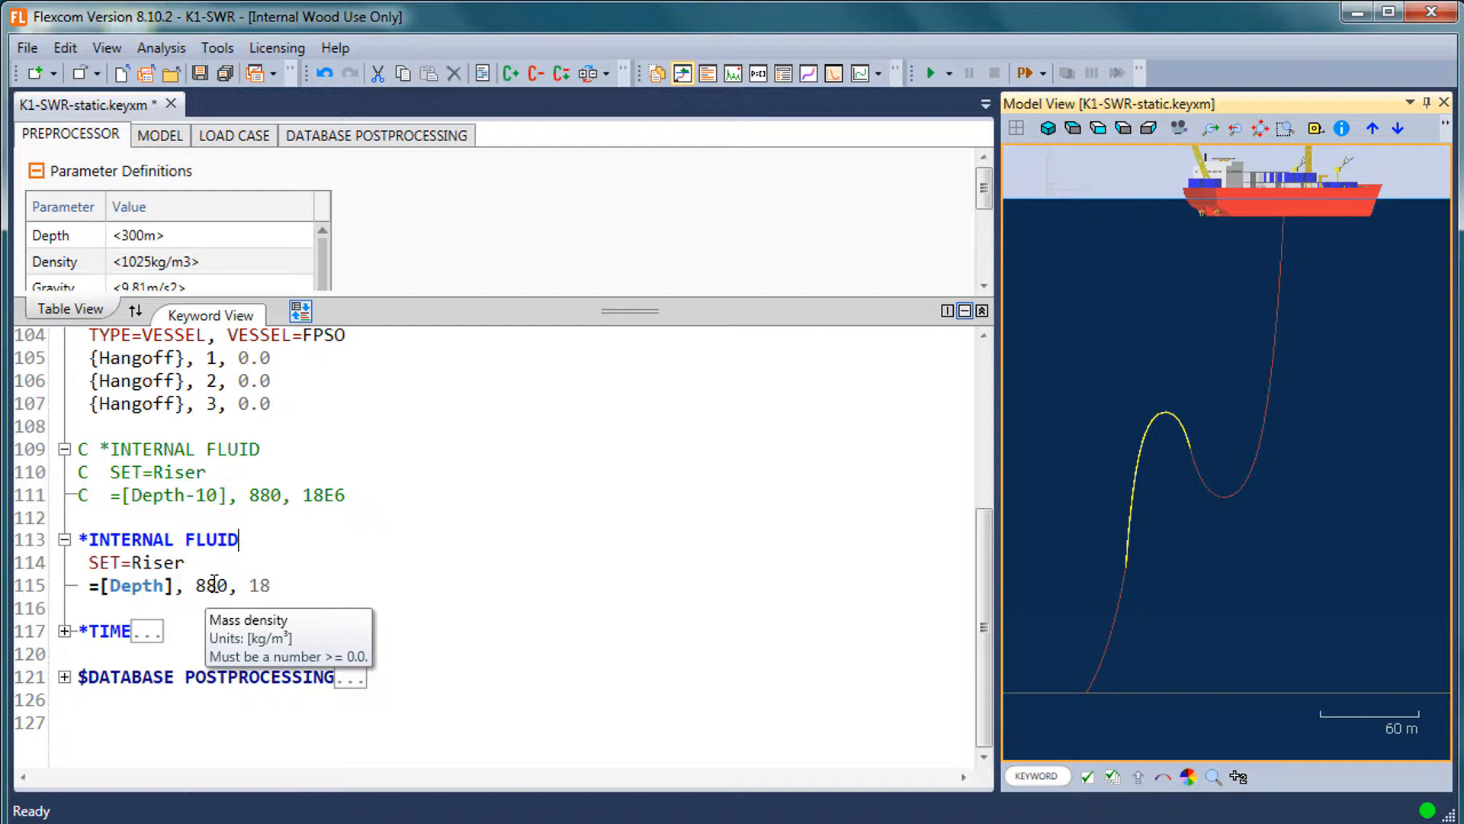
mouse_move(259, 582)
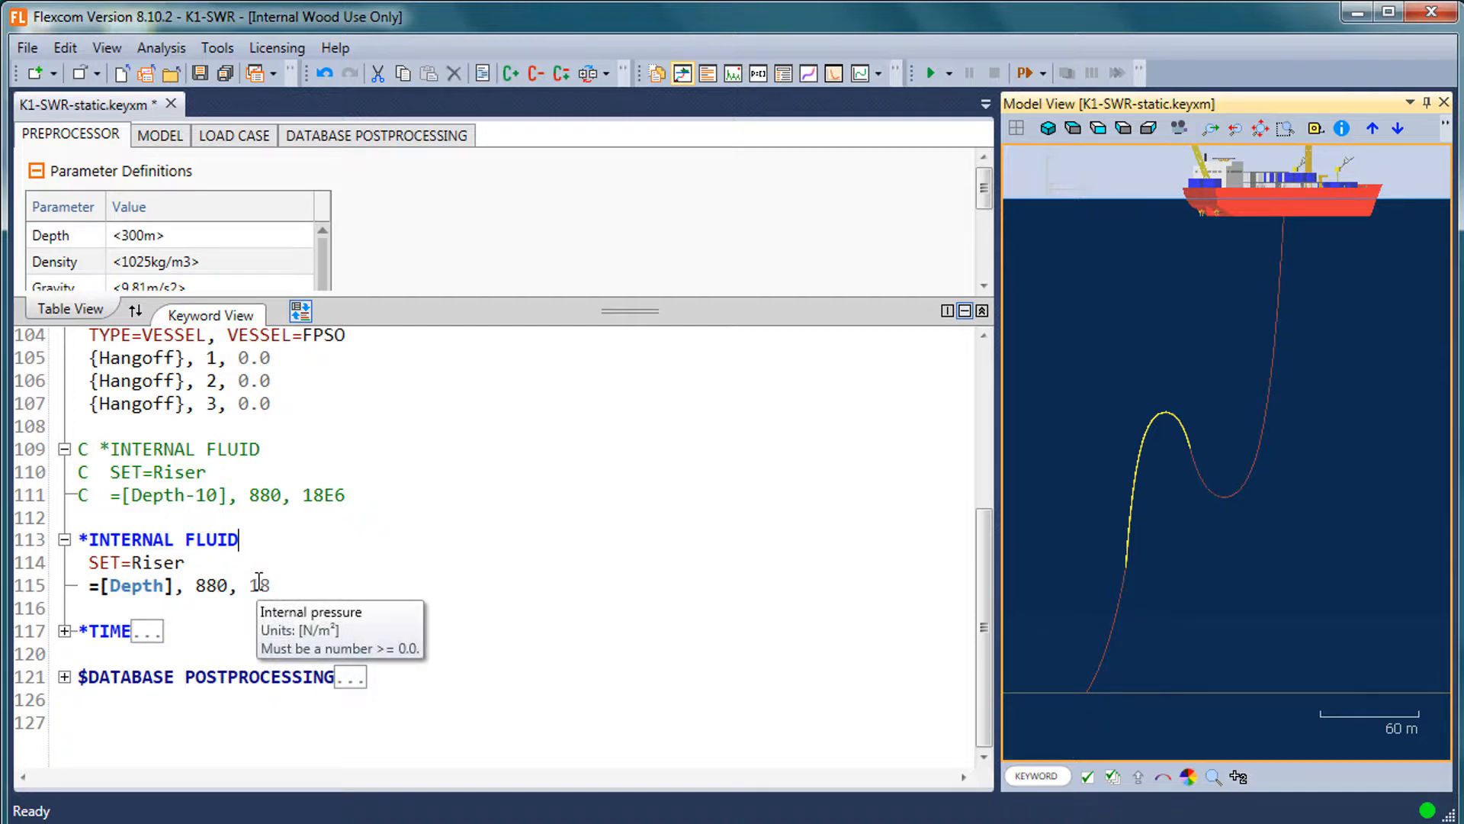
key(Left)
key(Left)
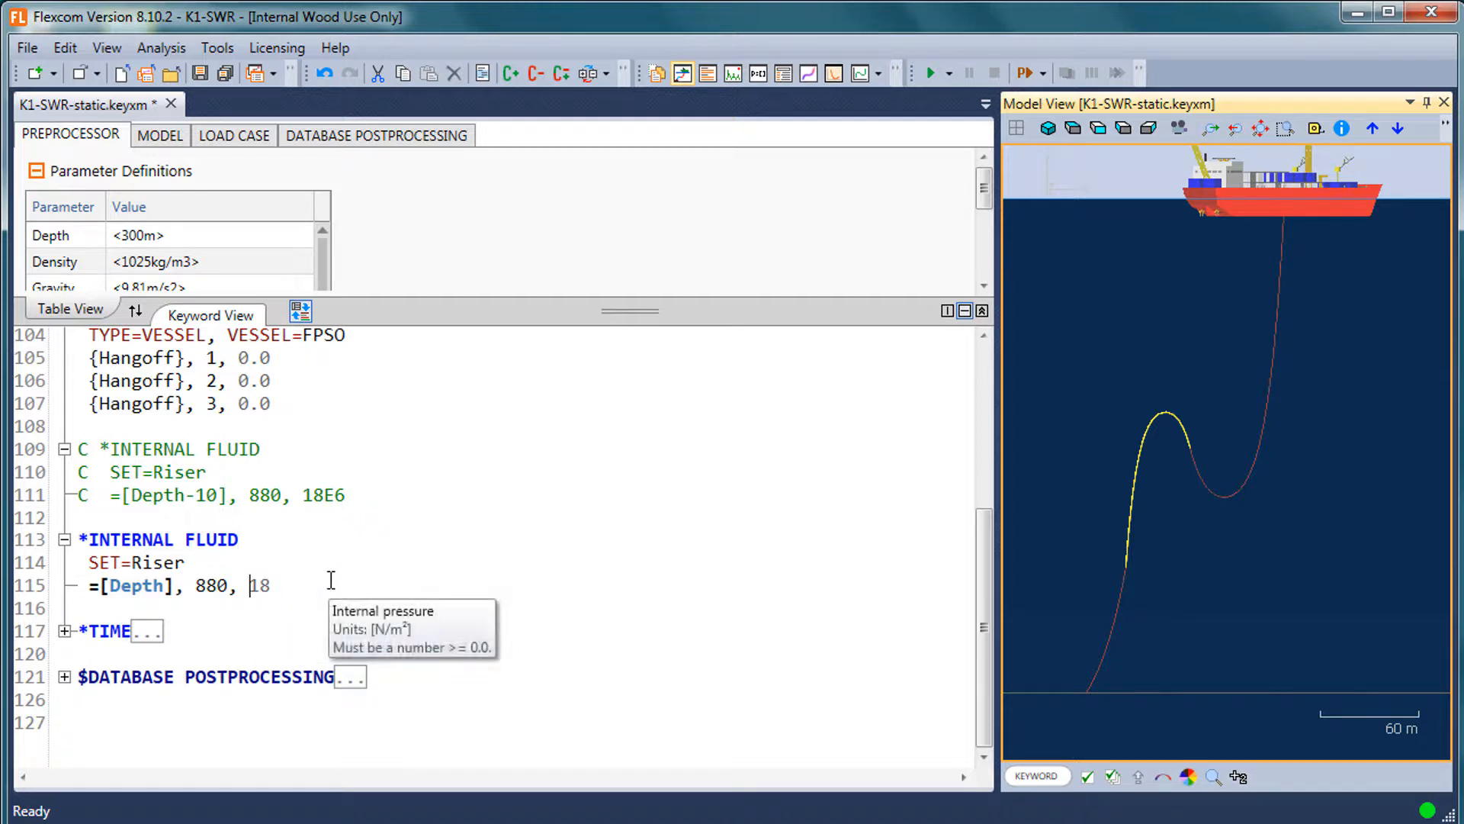
text(<)
key(Right)
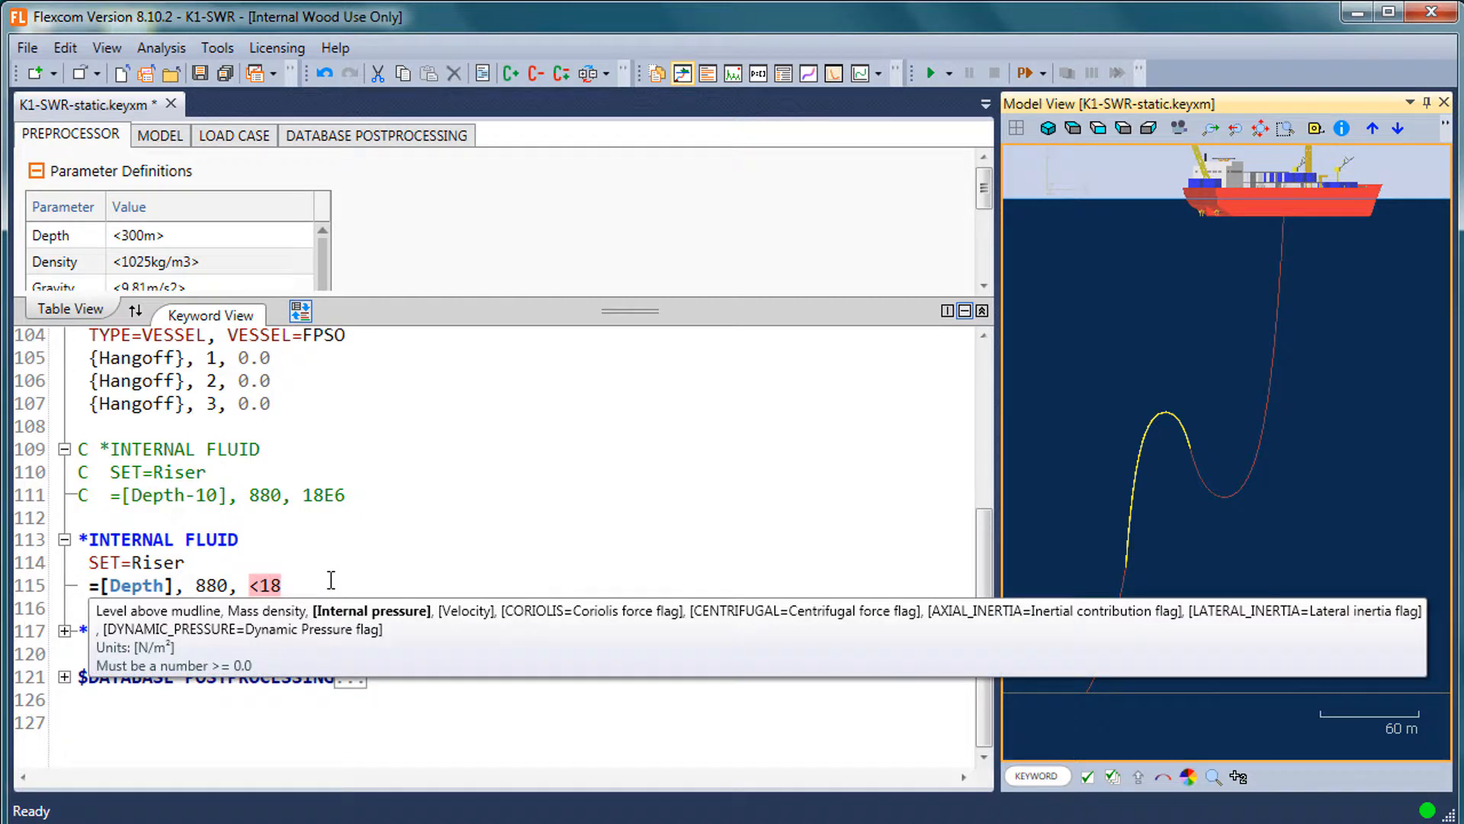
key(Right)
text(MPa>)
click(604, 461)
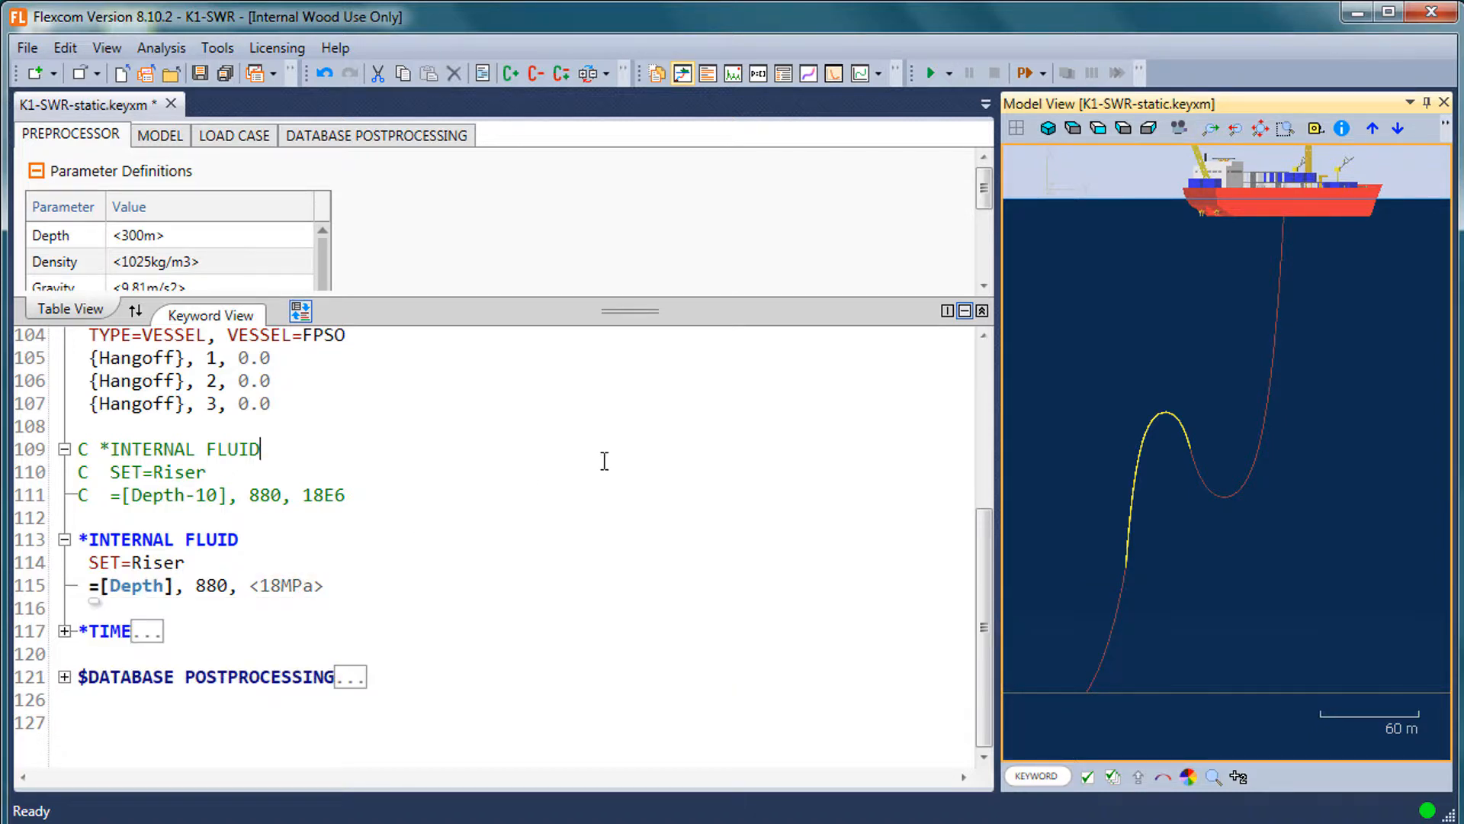
Examine the table view's Preprocessor, Model, Load Case and Database Postprocessing sections against the corresponding keyword sections
mouse_move(308, 585)
mouse_move(376, 579)
click(482, 480)
scroll(482, 482, up, 5)
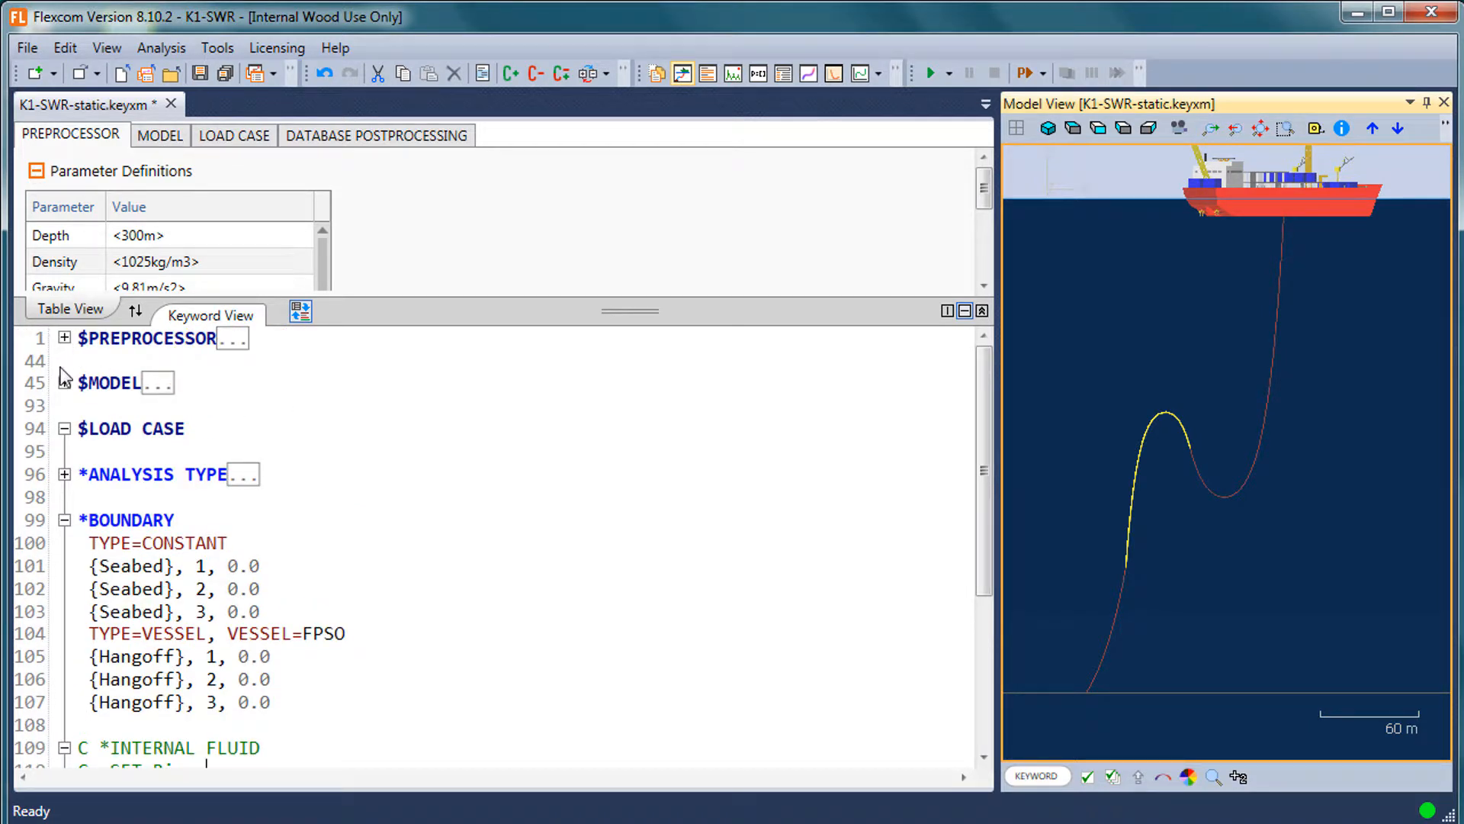
click(159, 137)
click(233, 136)
click(373, 136)
click(233, 136)
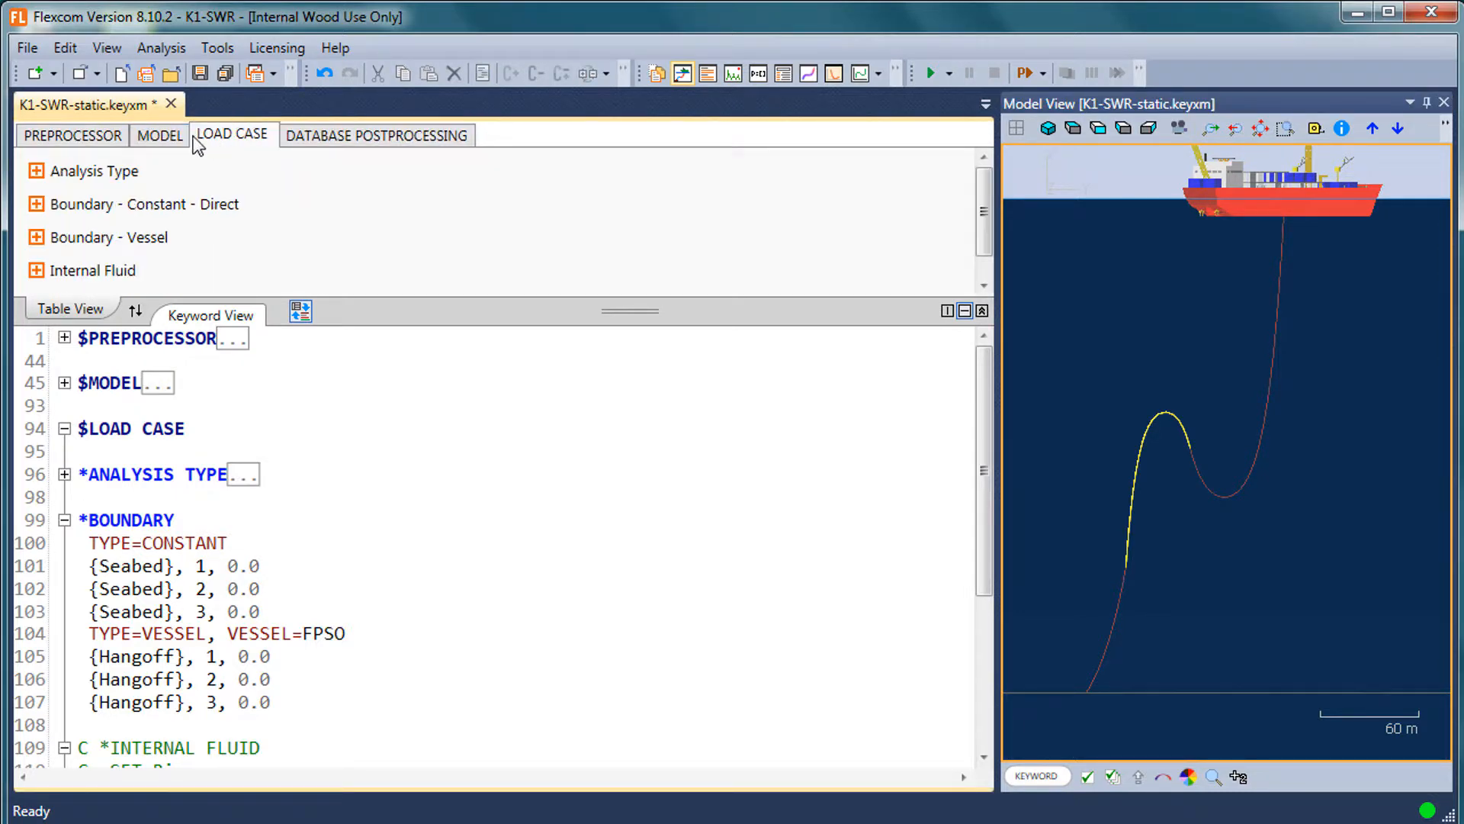
click(158, 136)
click(84, 140)
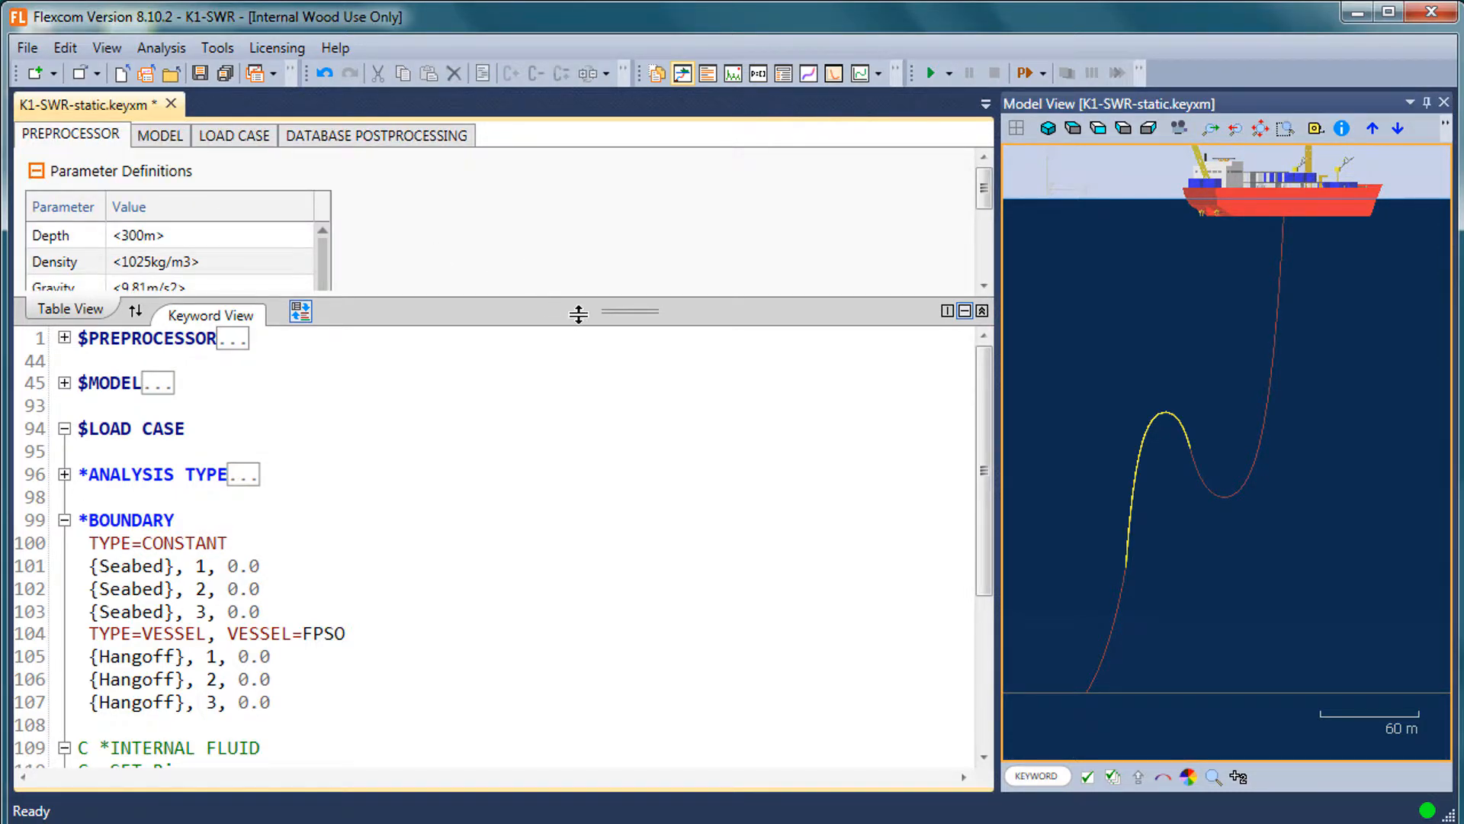
click(472, 461)
scroll(472, 461, down, 4)
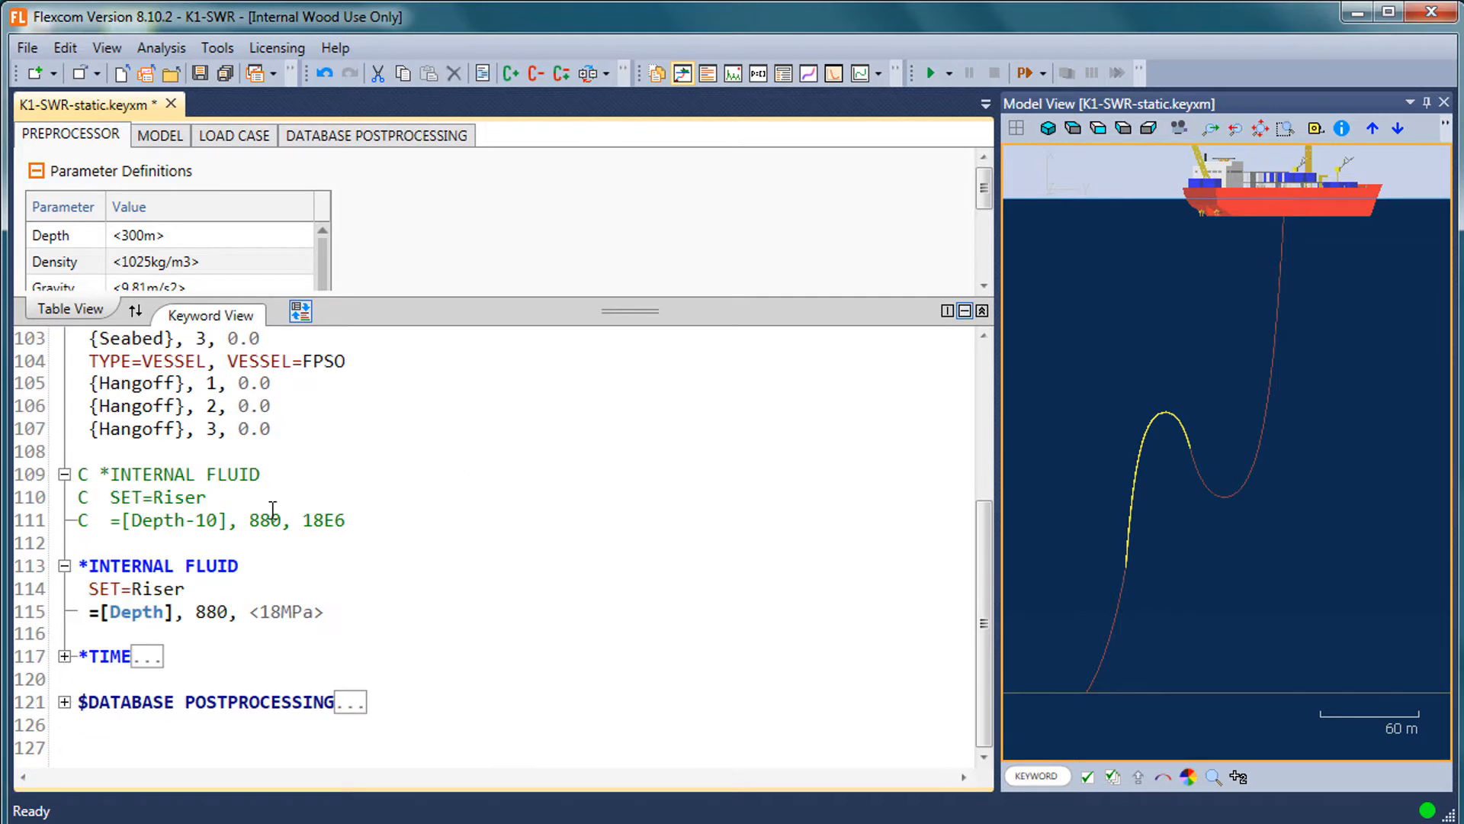
scroll(272, 512, up, 3)
scroll(288, 523, down, 3)
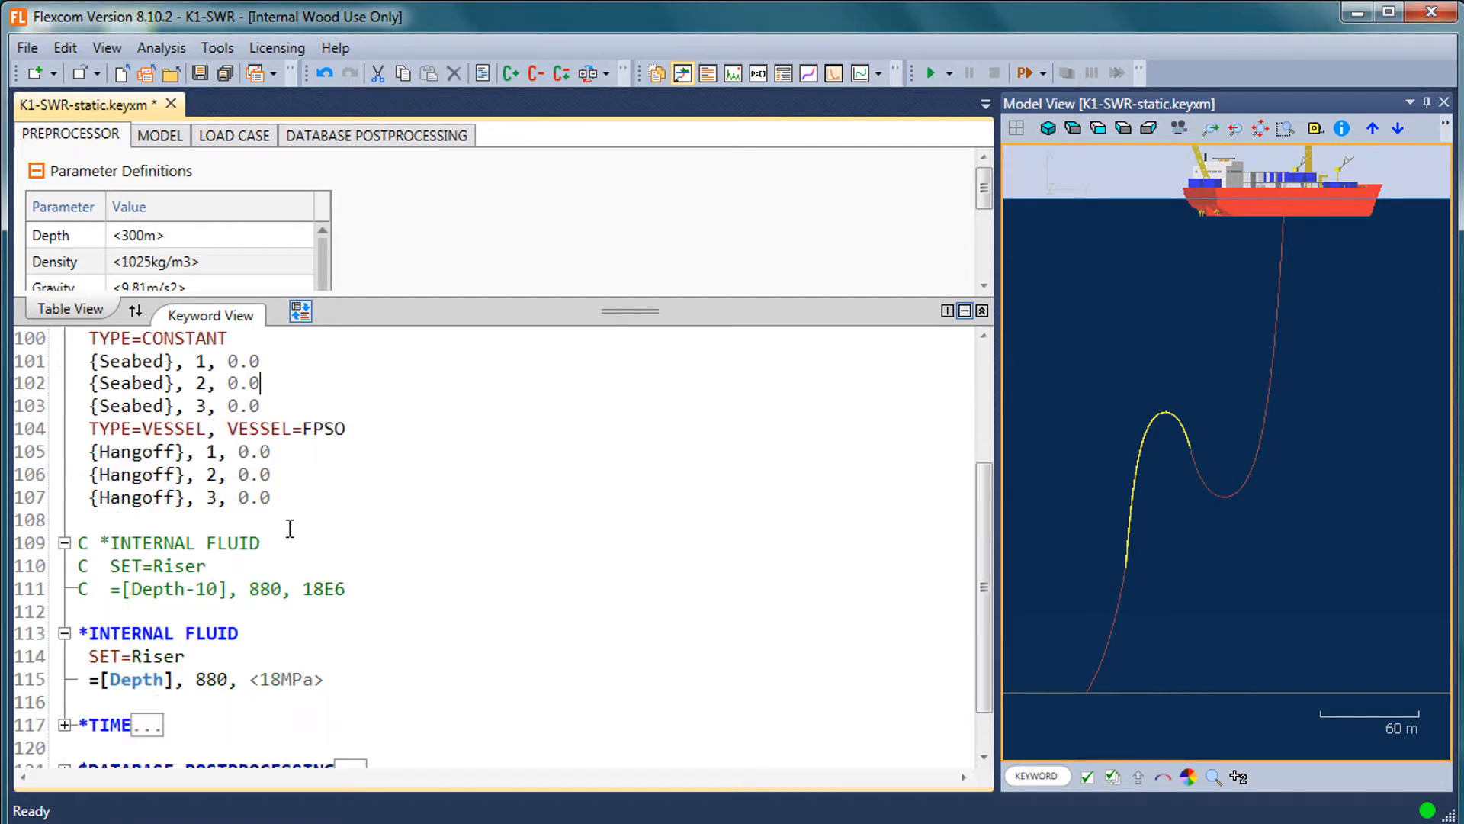
Enlarge the Table View, expand the load case's Internal Fluid table, and bring the *INTERNAL FLUID keyword into view below it
click(232, 136)
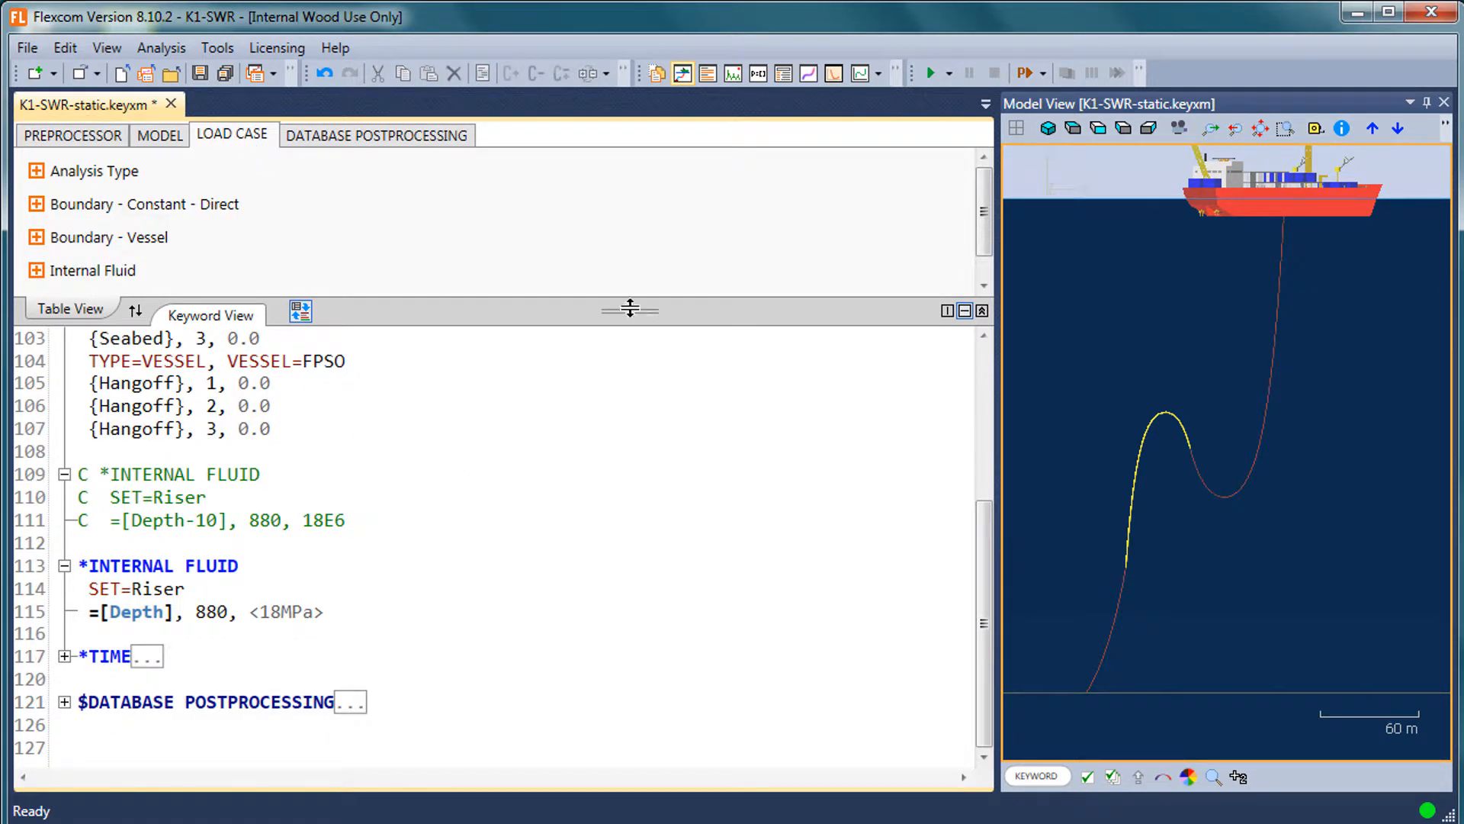
drag(616, 305, 529, 535)
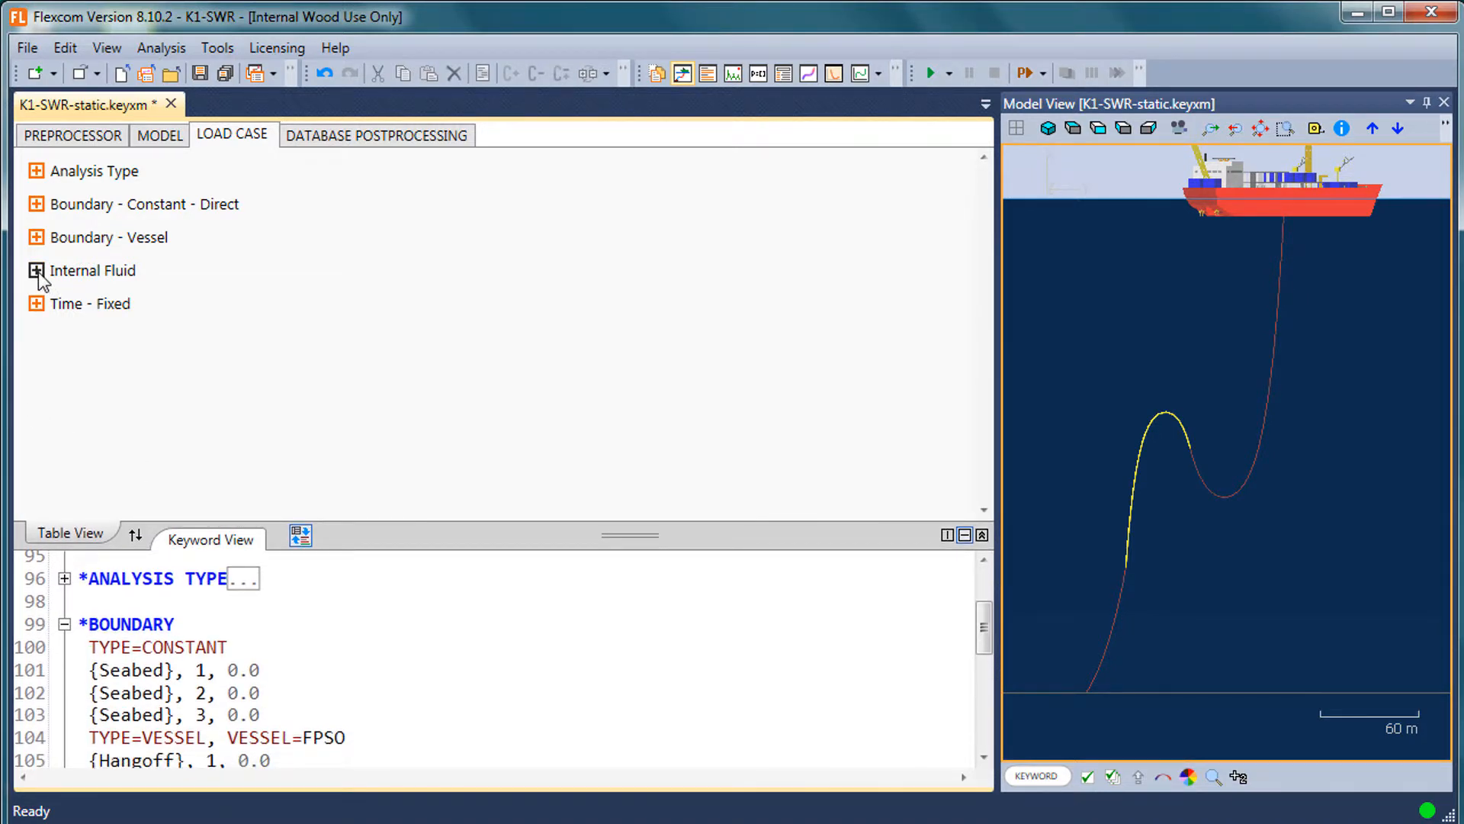
click(36, 270)
drag(537, 534, 534, 479)
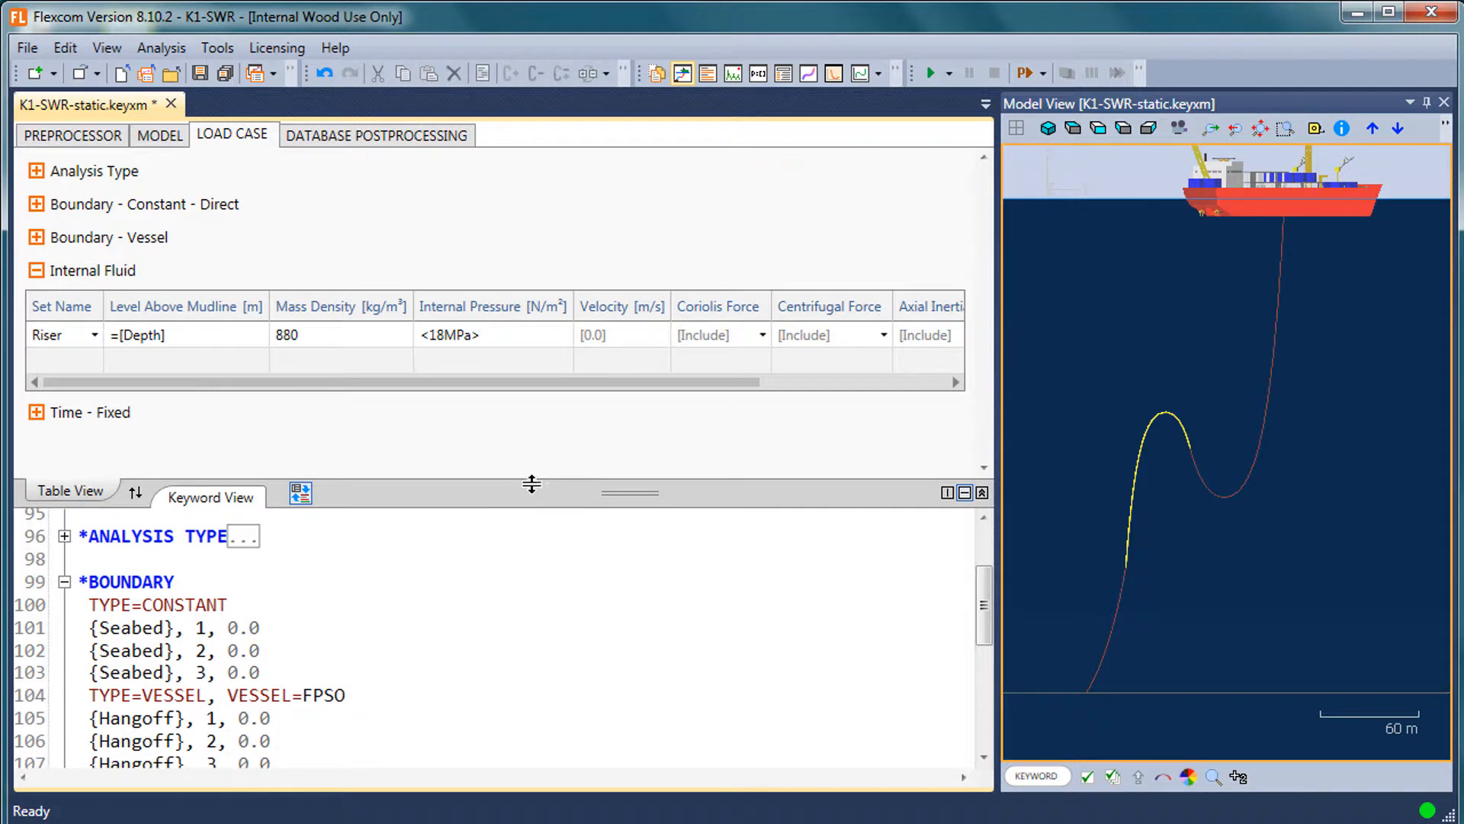
scroll(463, 588, down, 4)
scroll(463, 588, down, 1)
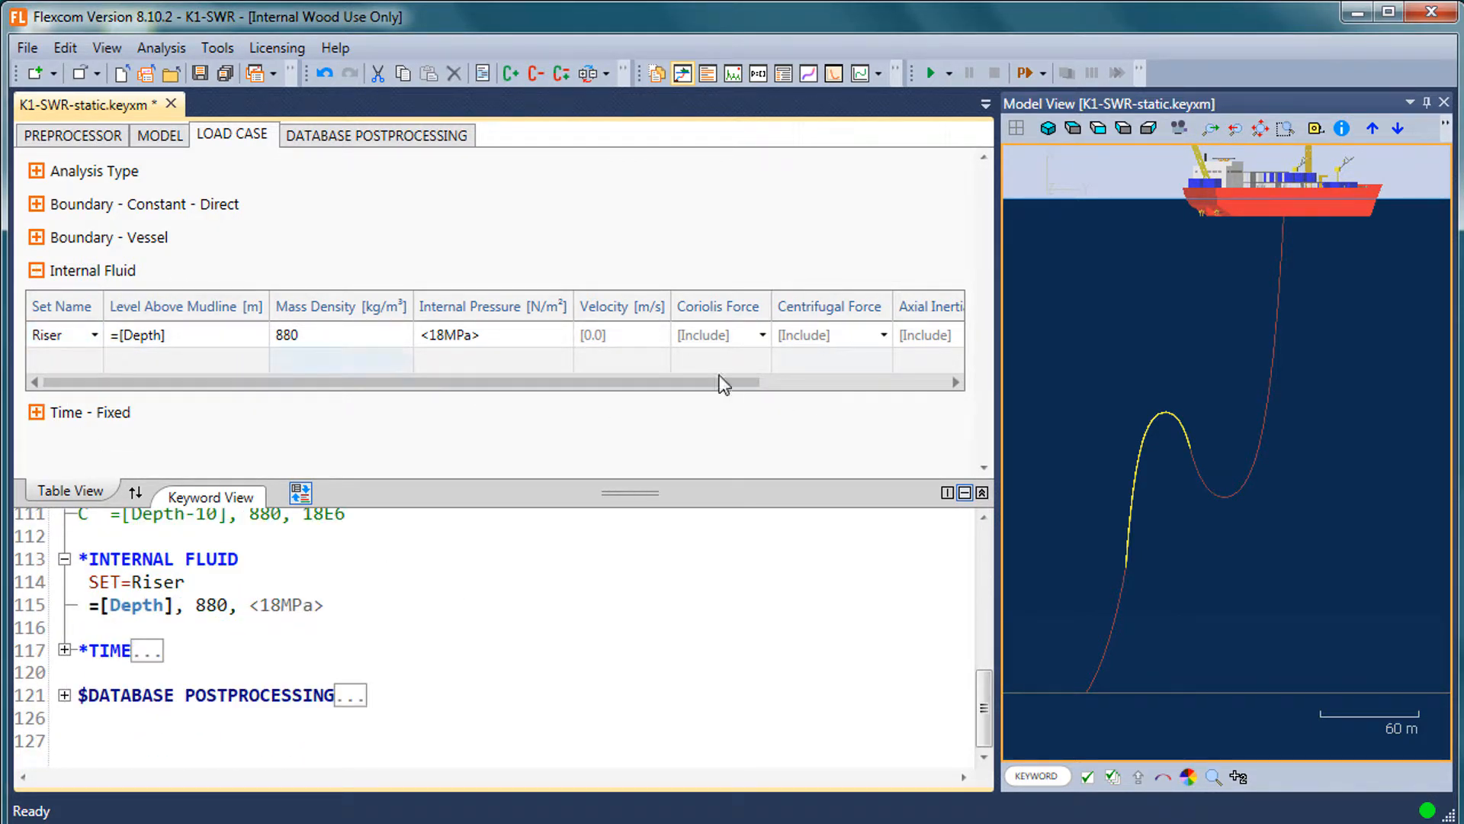
Examine the Internal Fluid table's columns and set name choices, keep Riser, and select its level above mudline cell
drag(770, 385, 535, 384)
click(90, 334)
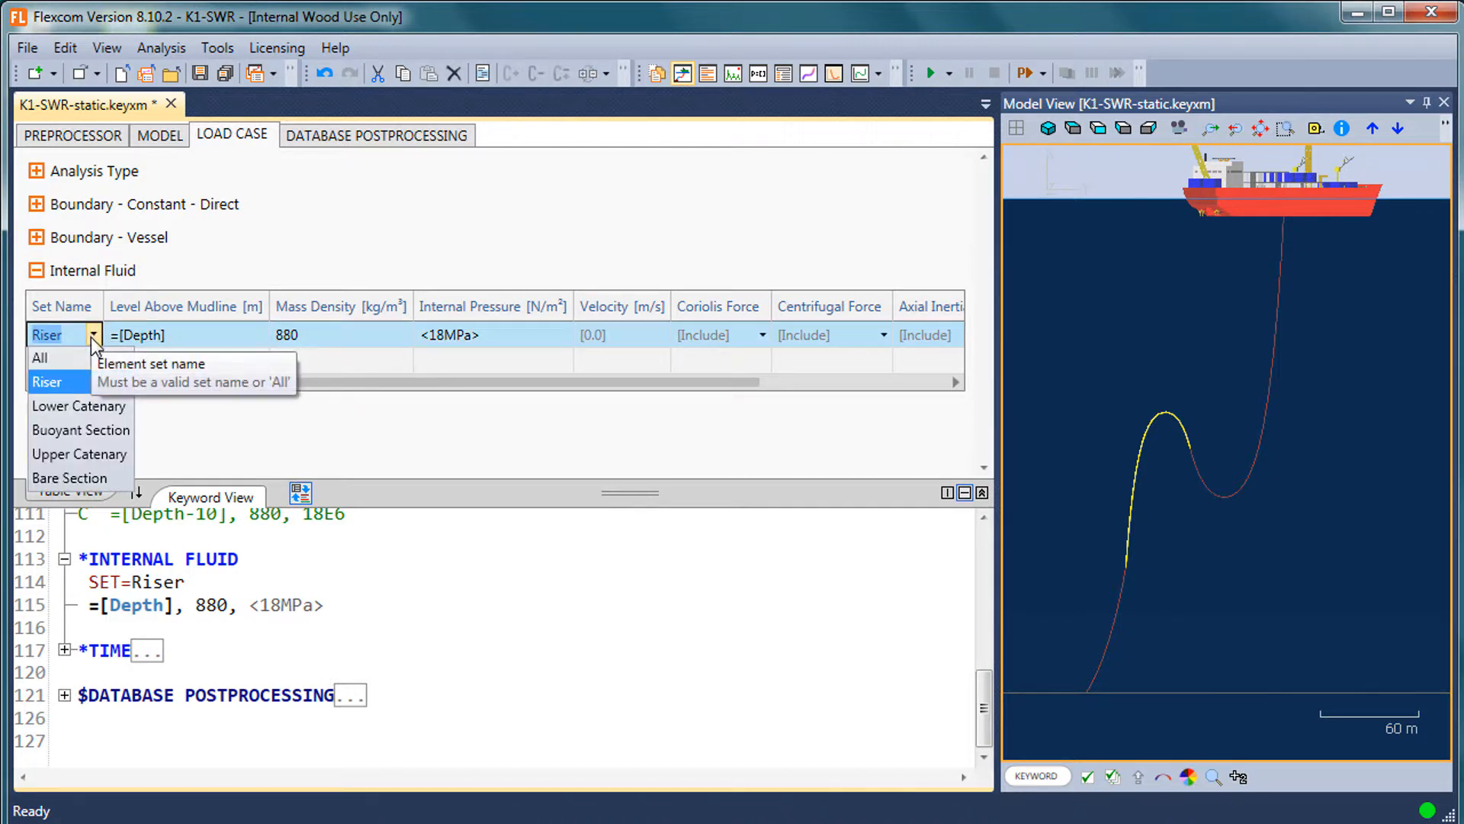
click(85, 382)
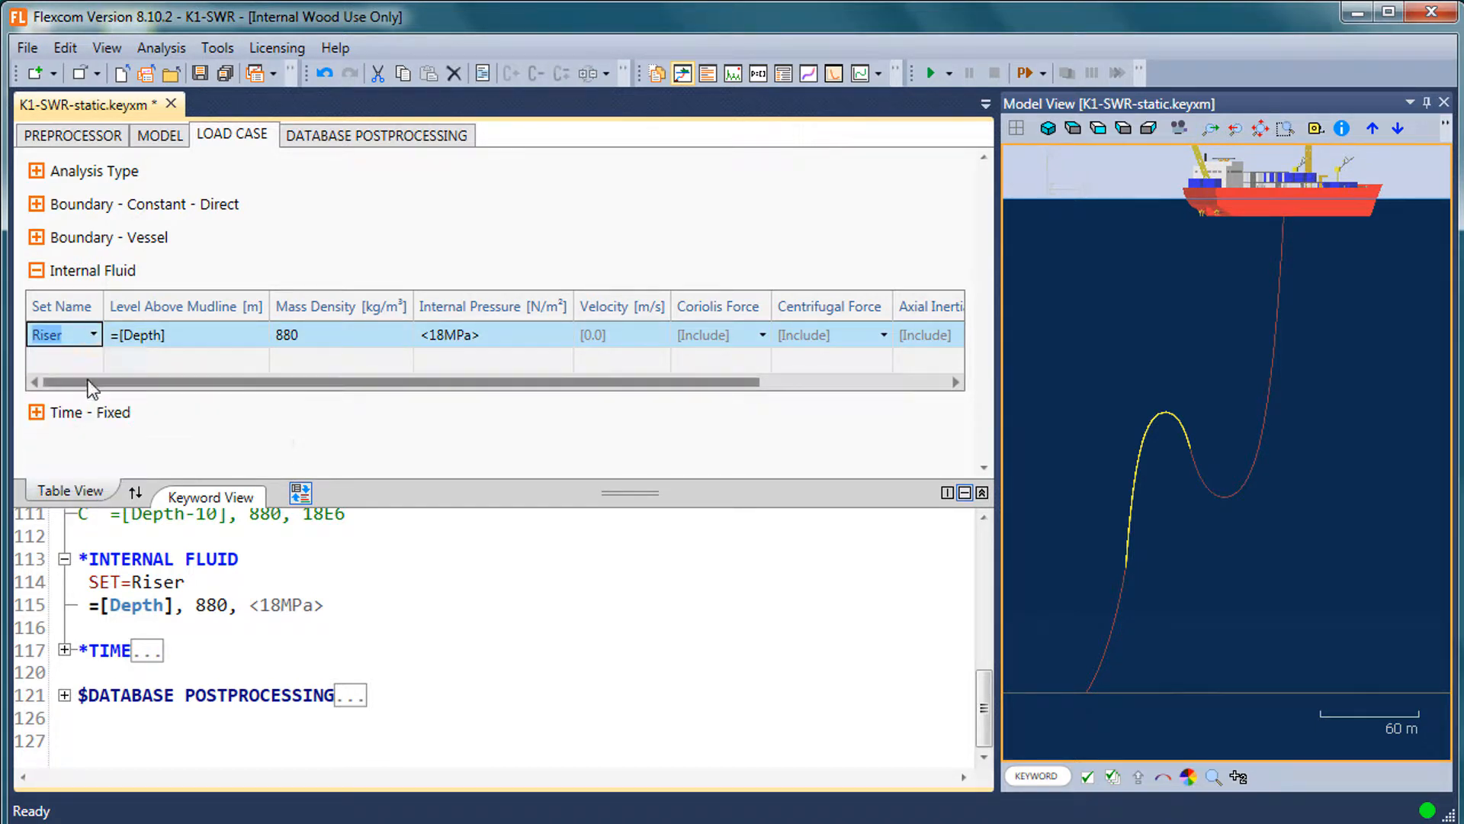
click(204, 341)
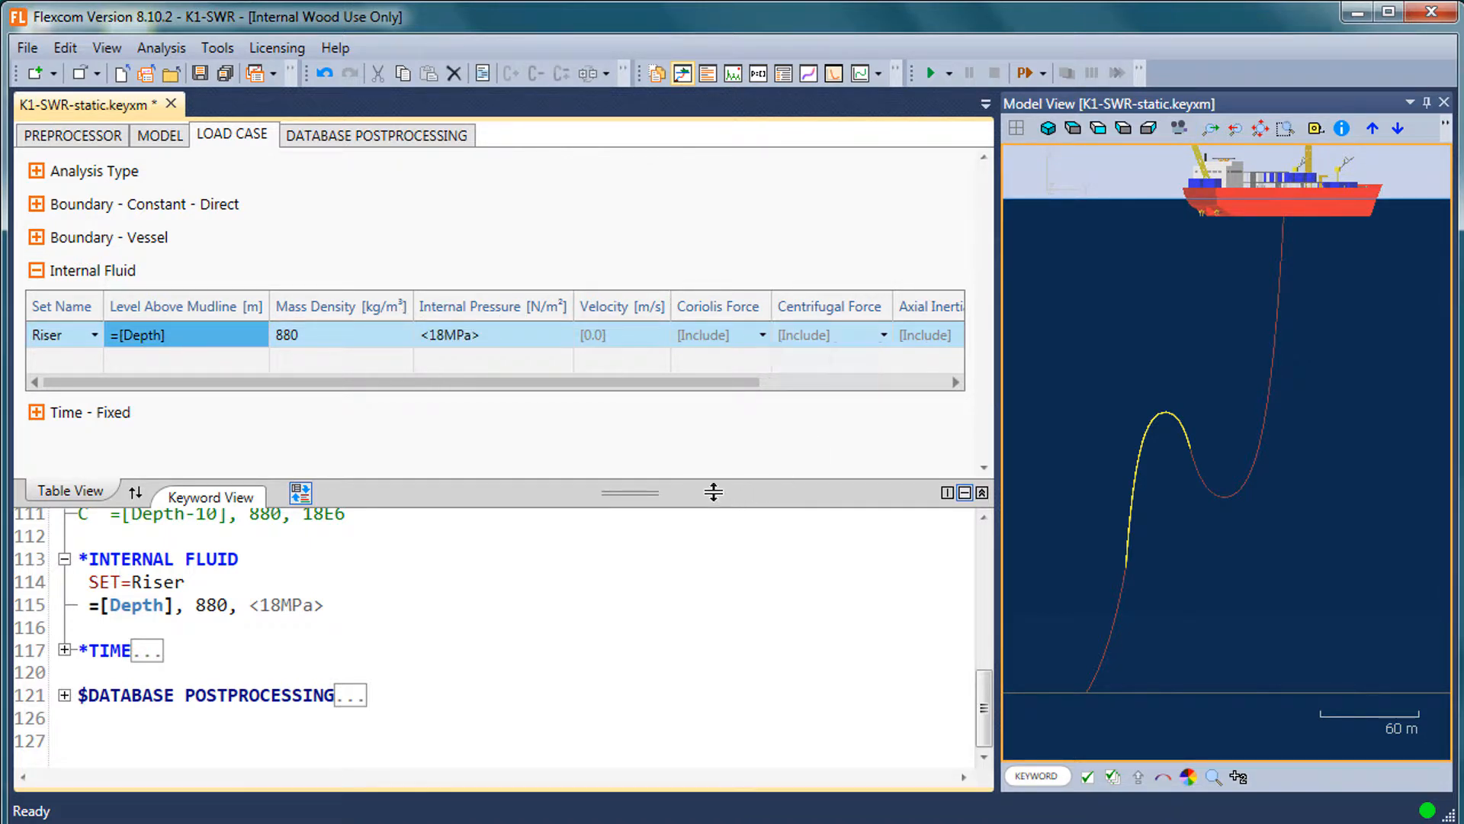
Make the Table View slightly shorter and set the Riser mass density to 1025 in the Internal Fluid table
drag(661, 493, 662, 453)
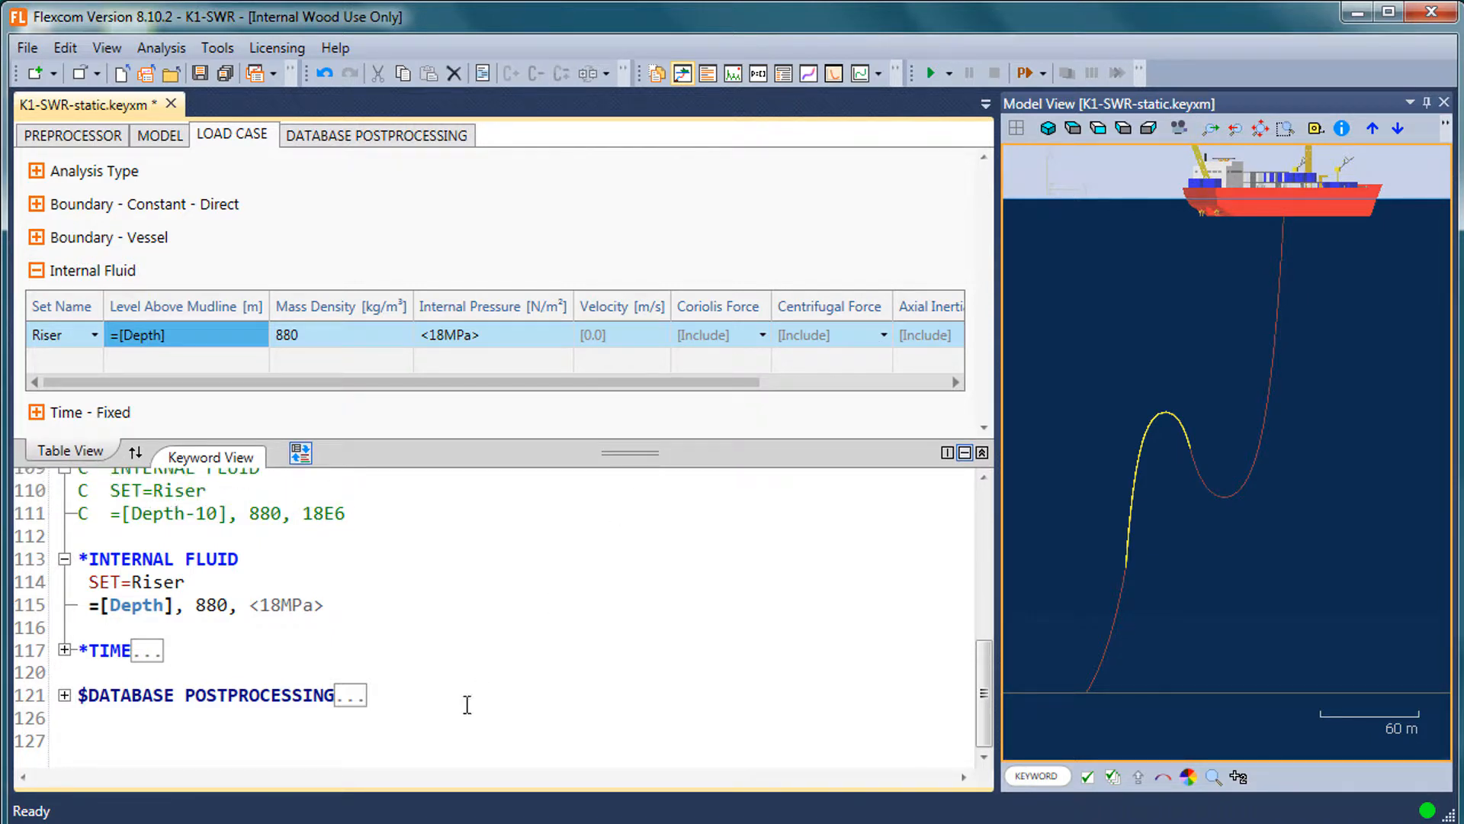
click(343, 335)
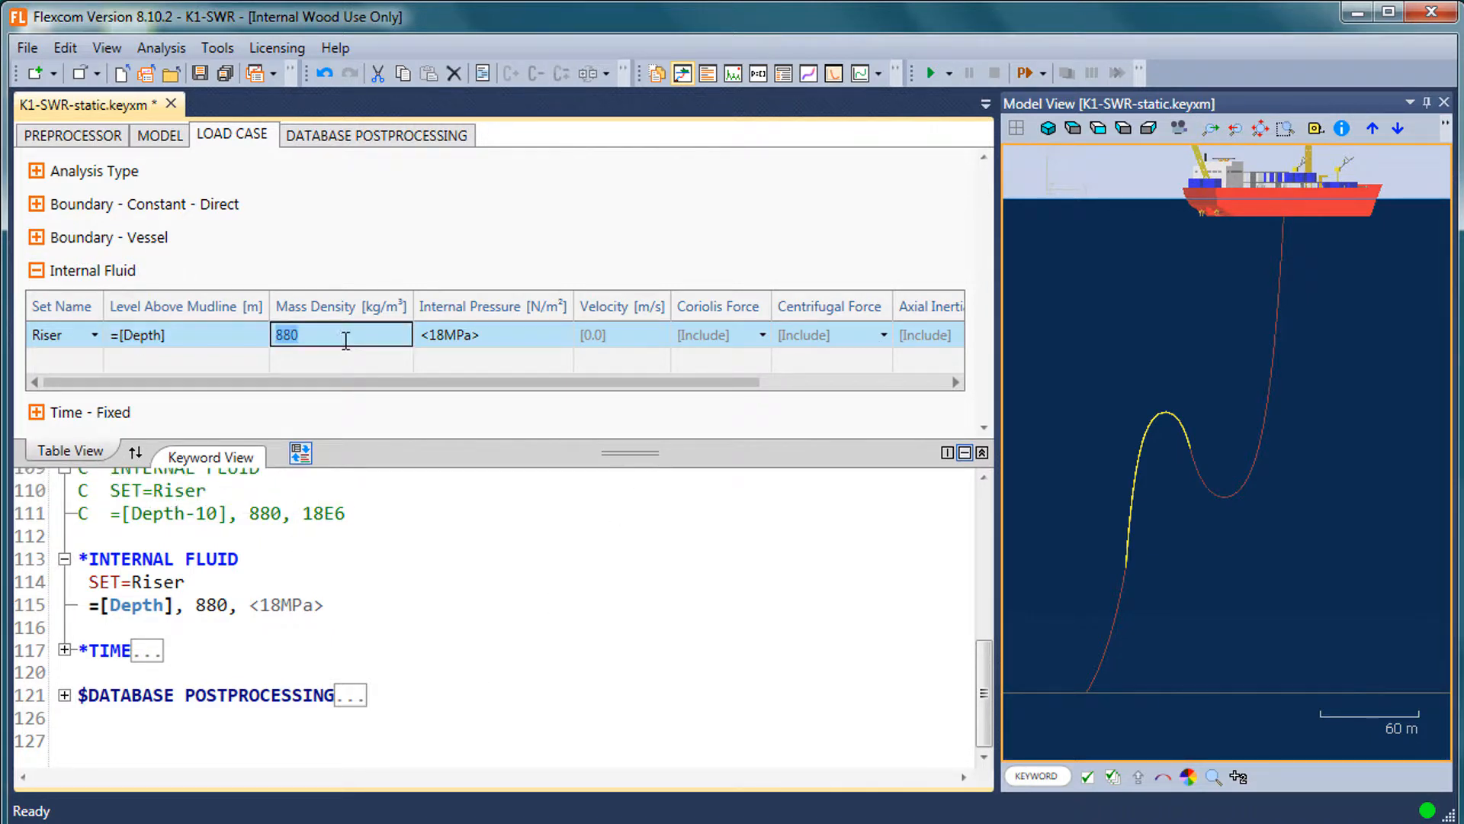
text(1025)
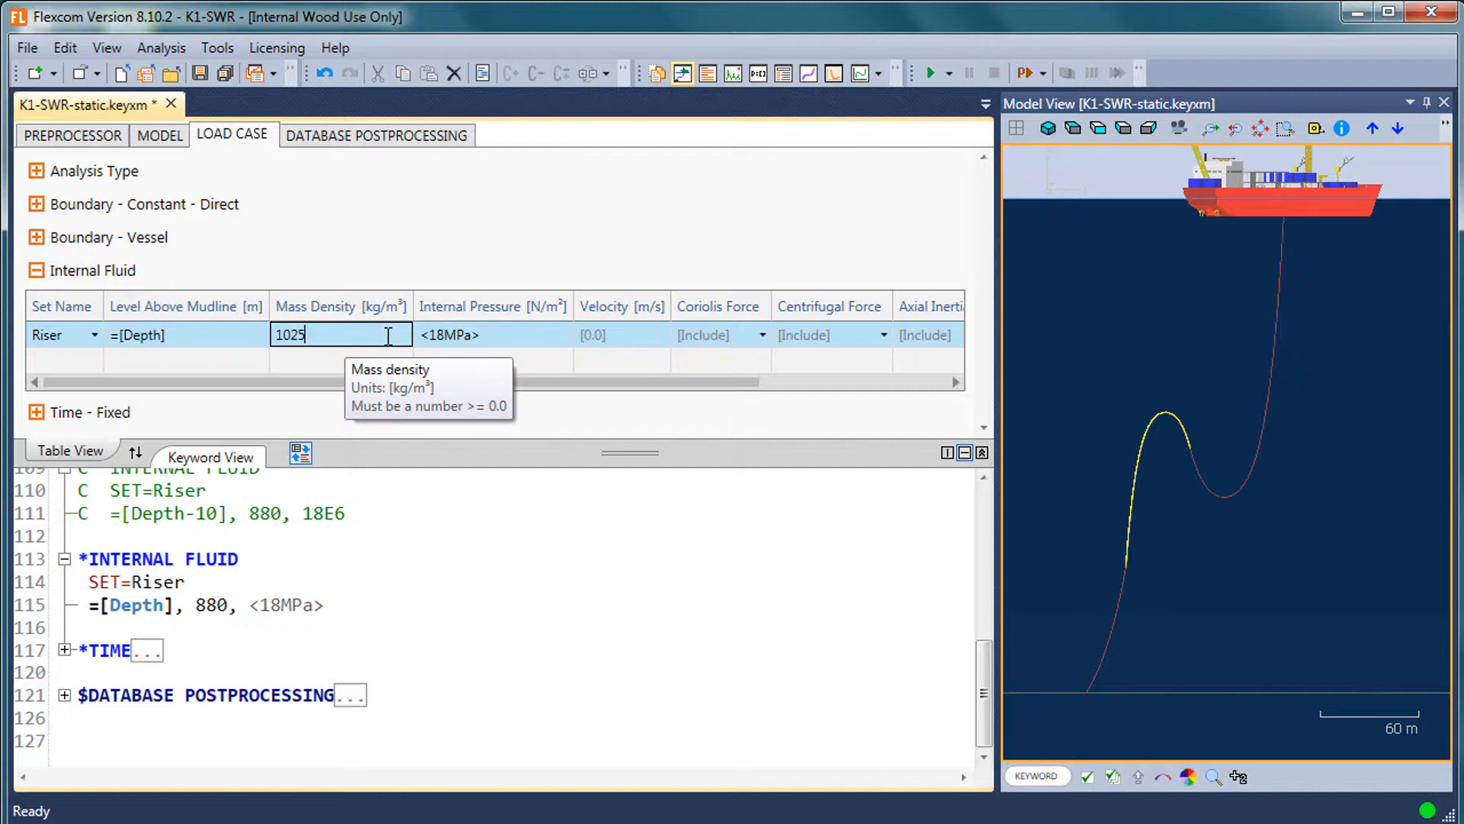
key(Return)
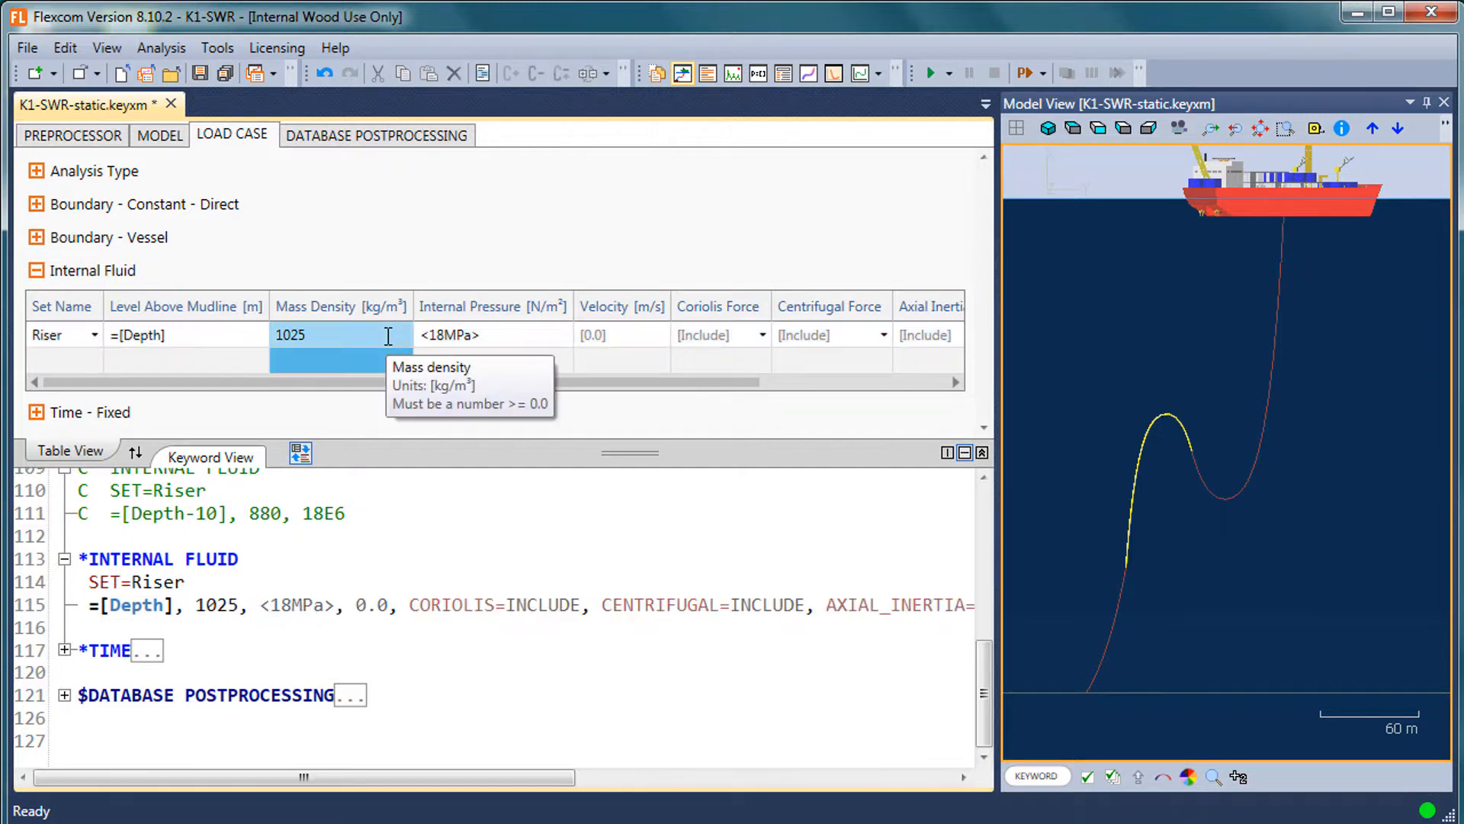
Set the mass density to 880 on the *INTERNAL FLUID data line in the keyword editor
click(315, 337)
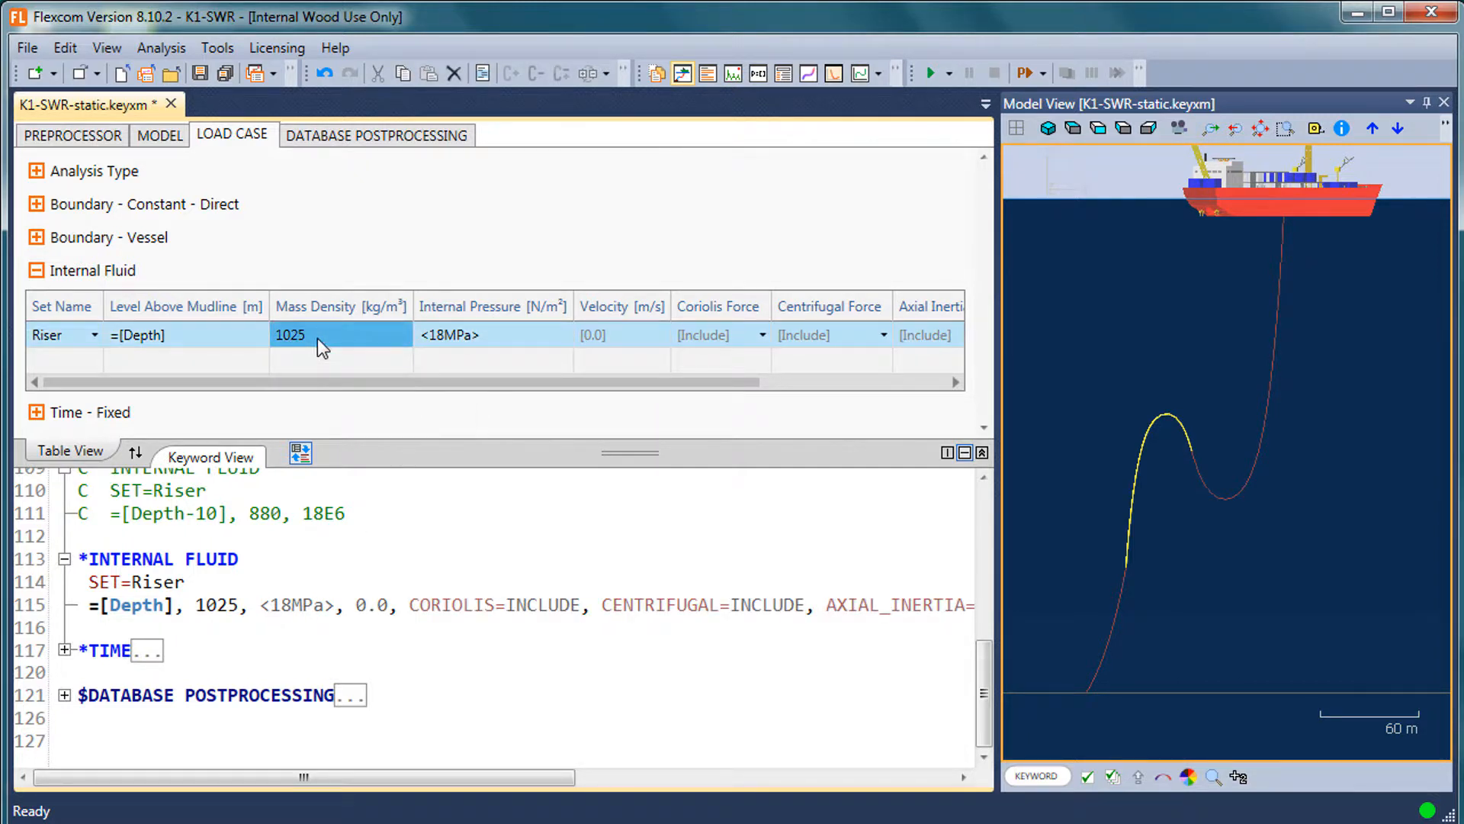
double_click(221, 606)
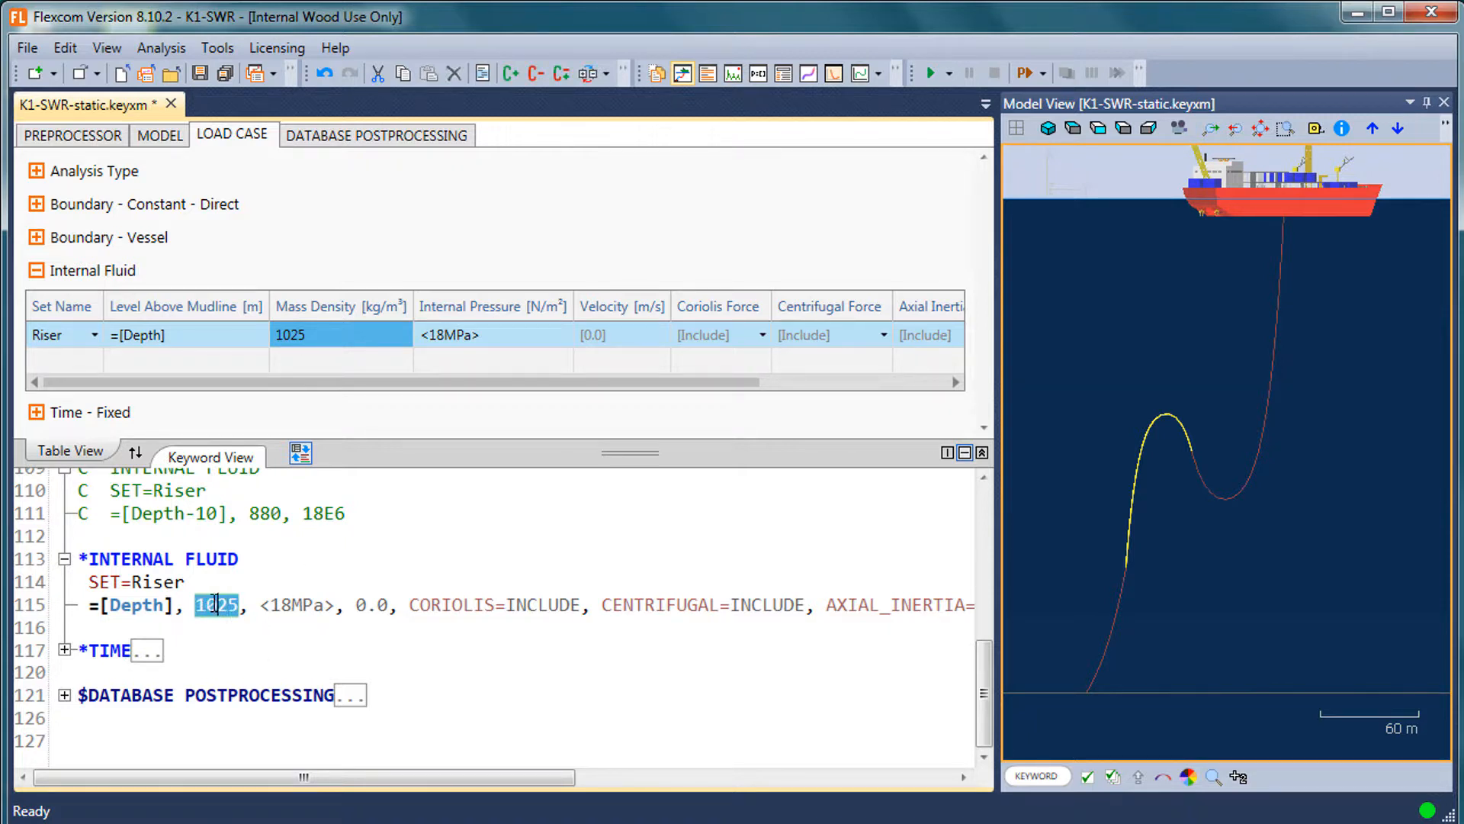
text(880)
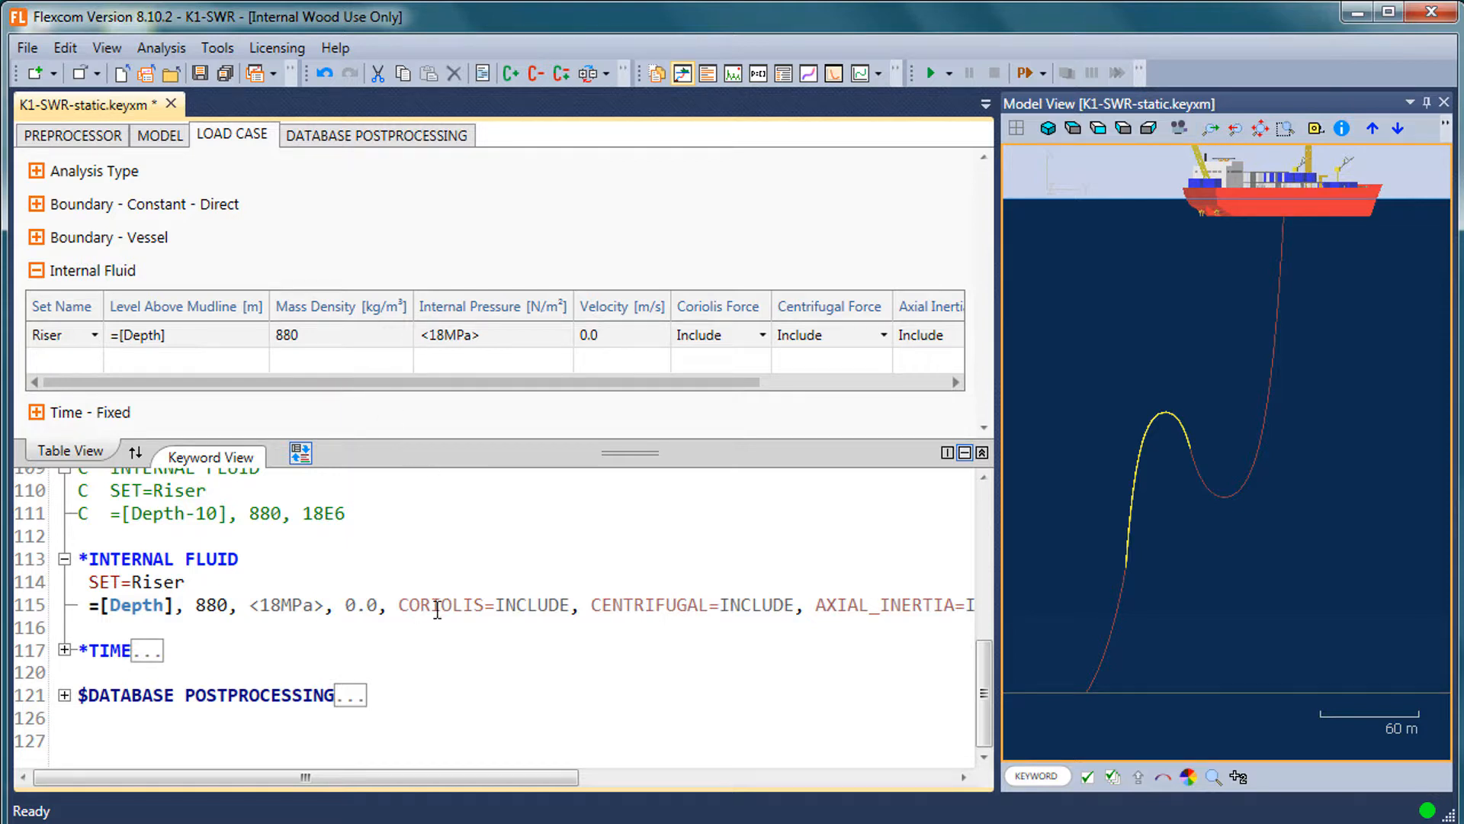
Swap the Table View and Keyword View, swap them back, and shrink the Table View to enlarge the keyword editor
drag(639, 465, 104, 427)
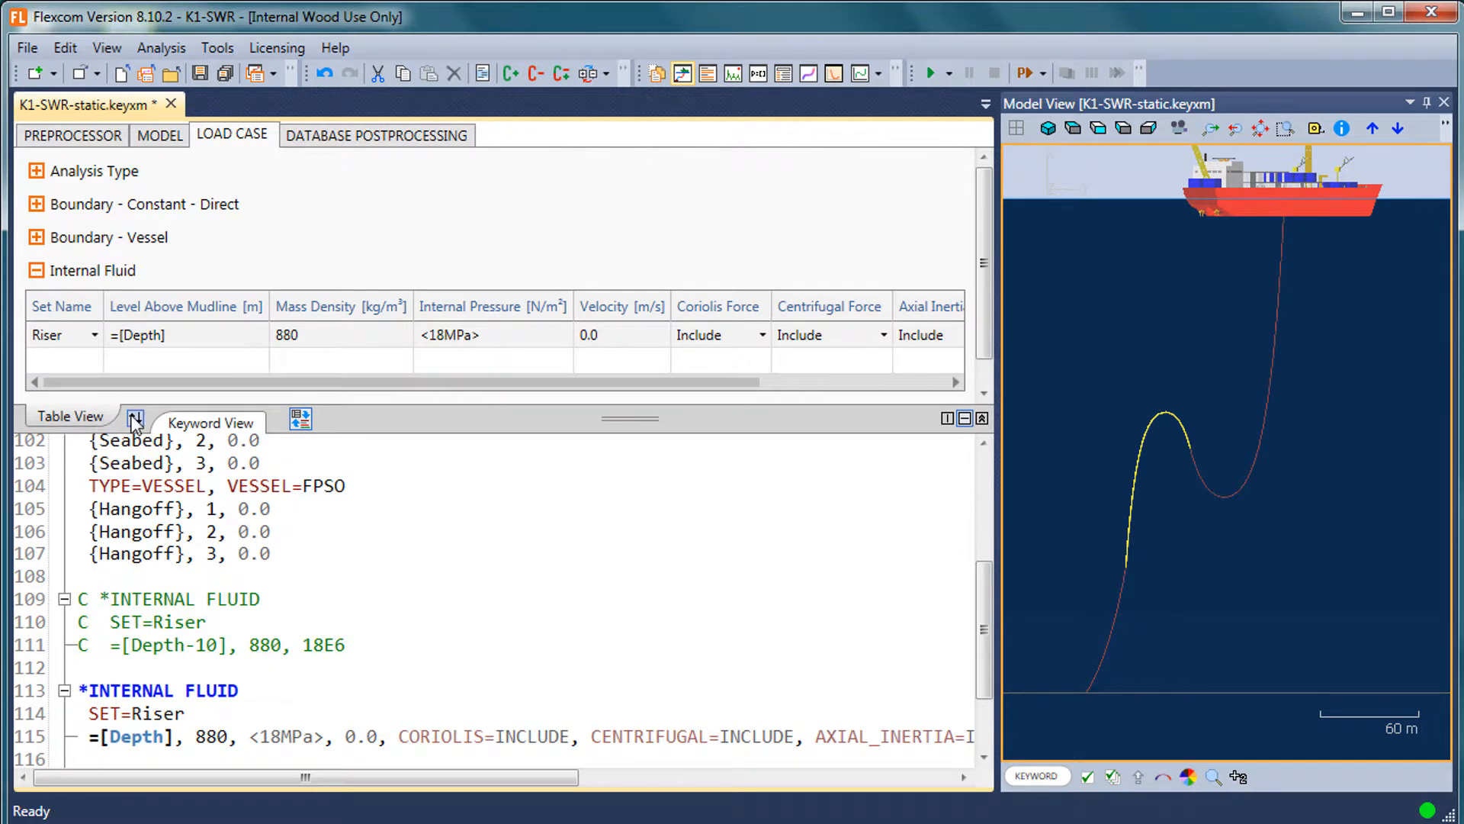
click(135, 418)
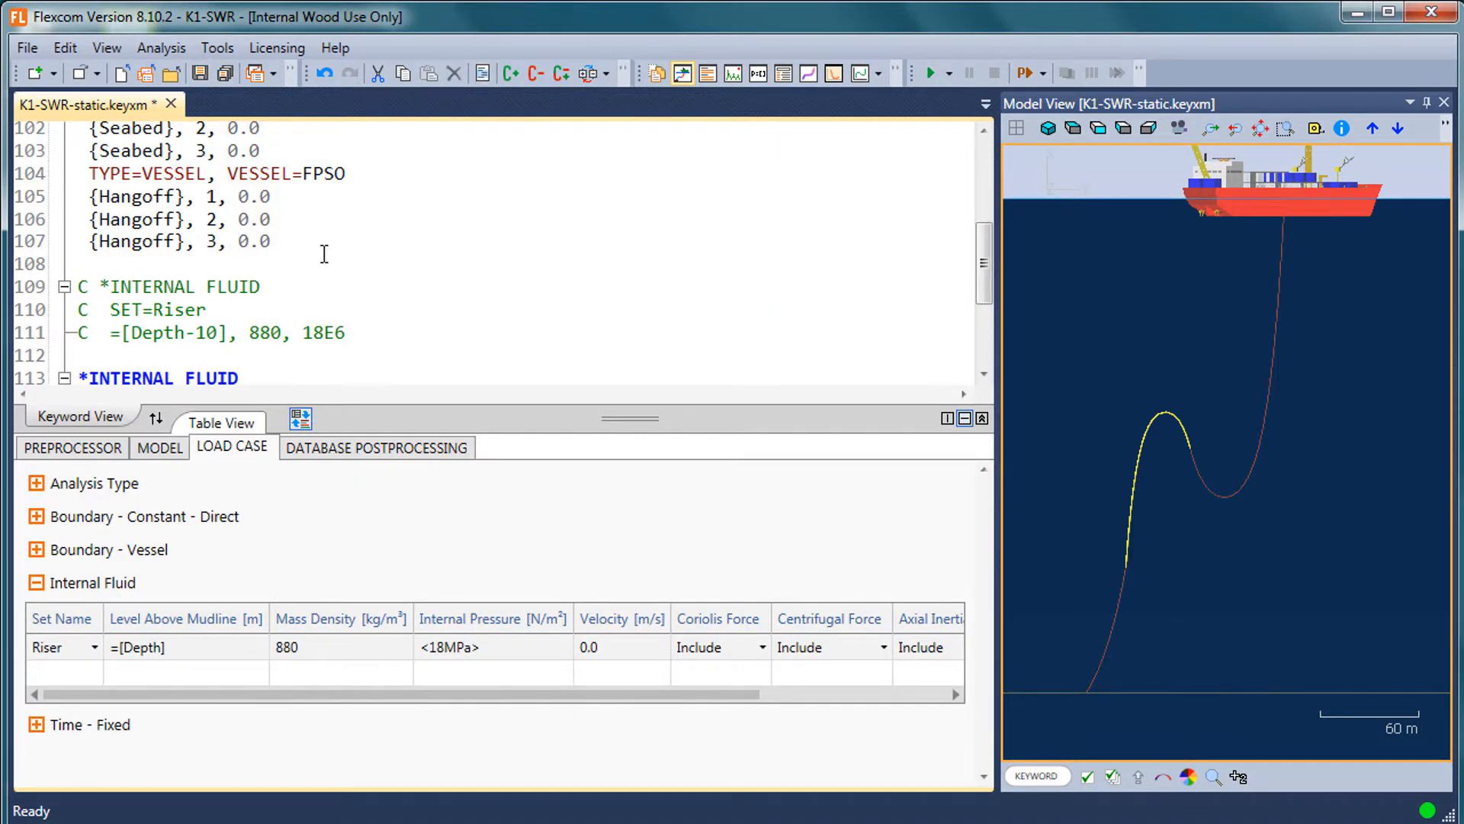
click(158, 422)
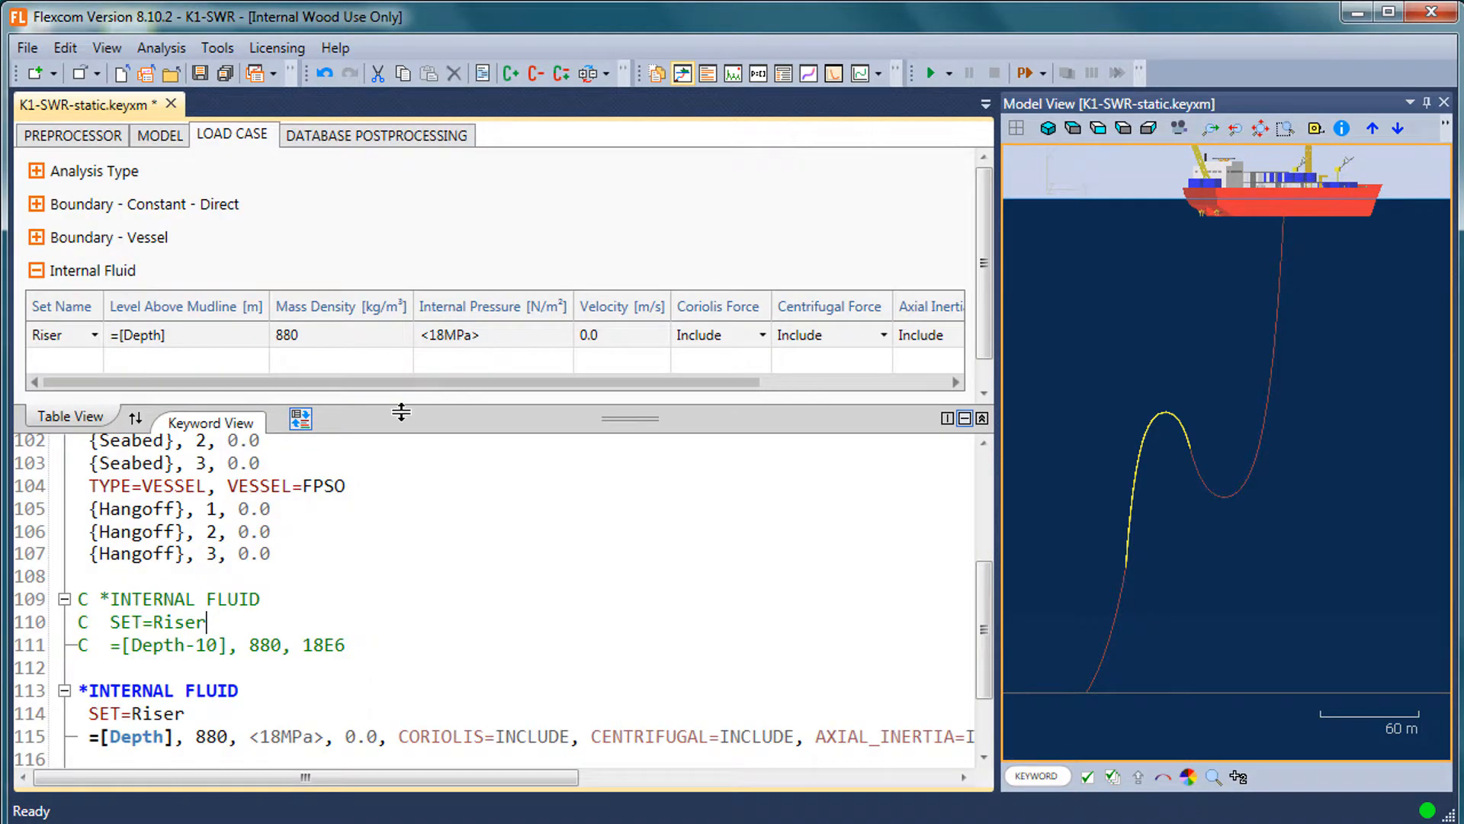
drag(500, 419, 522, 233)
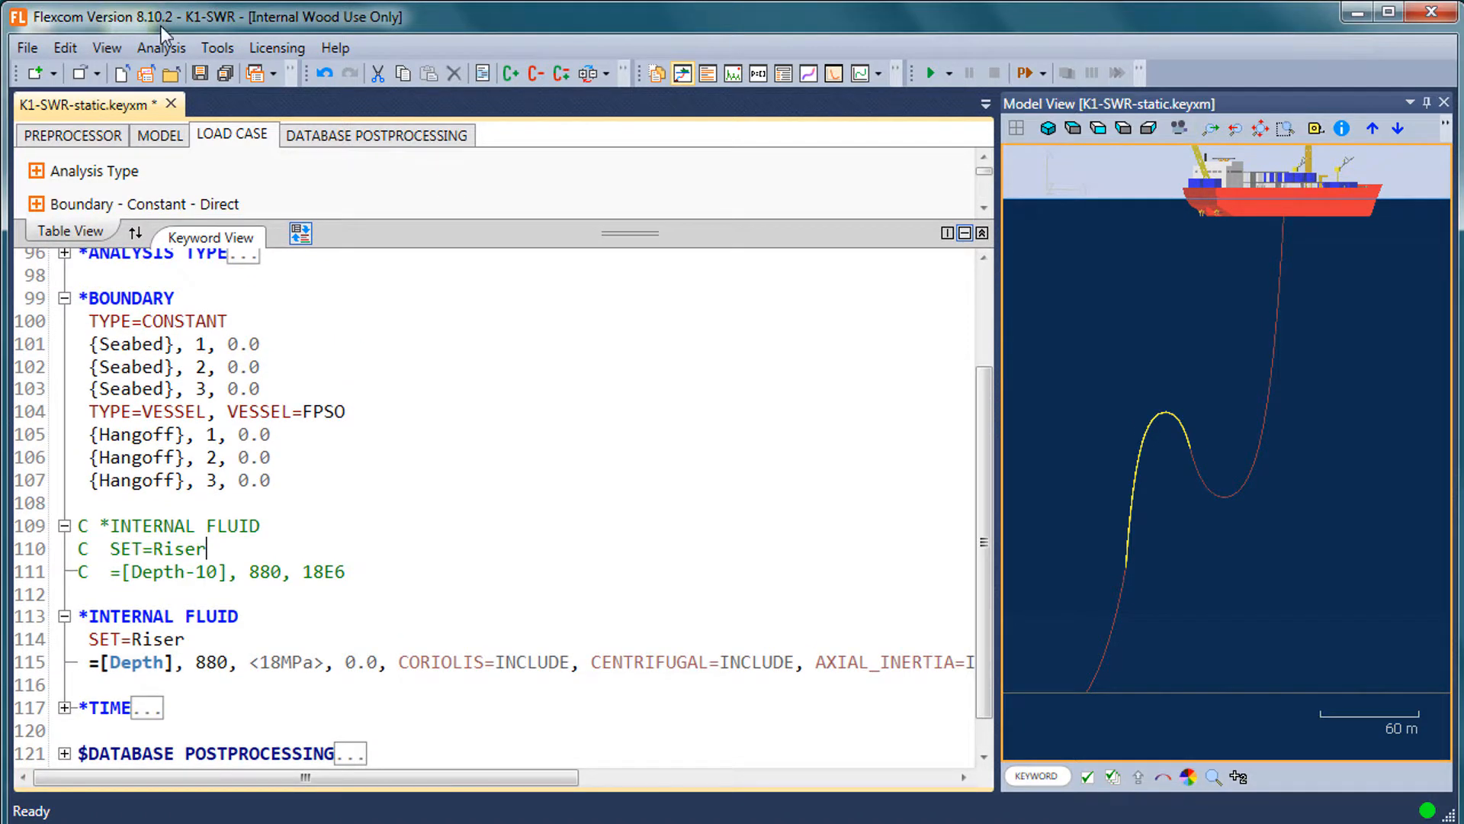
Open the Keyword Syntax Issues pane beneath the keyword editor and adjust its height
click(108, 48)
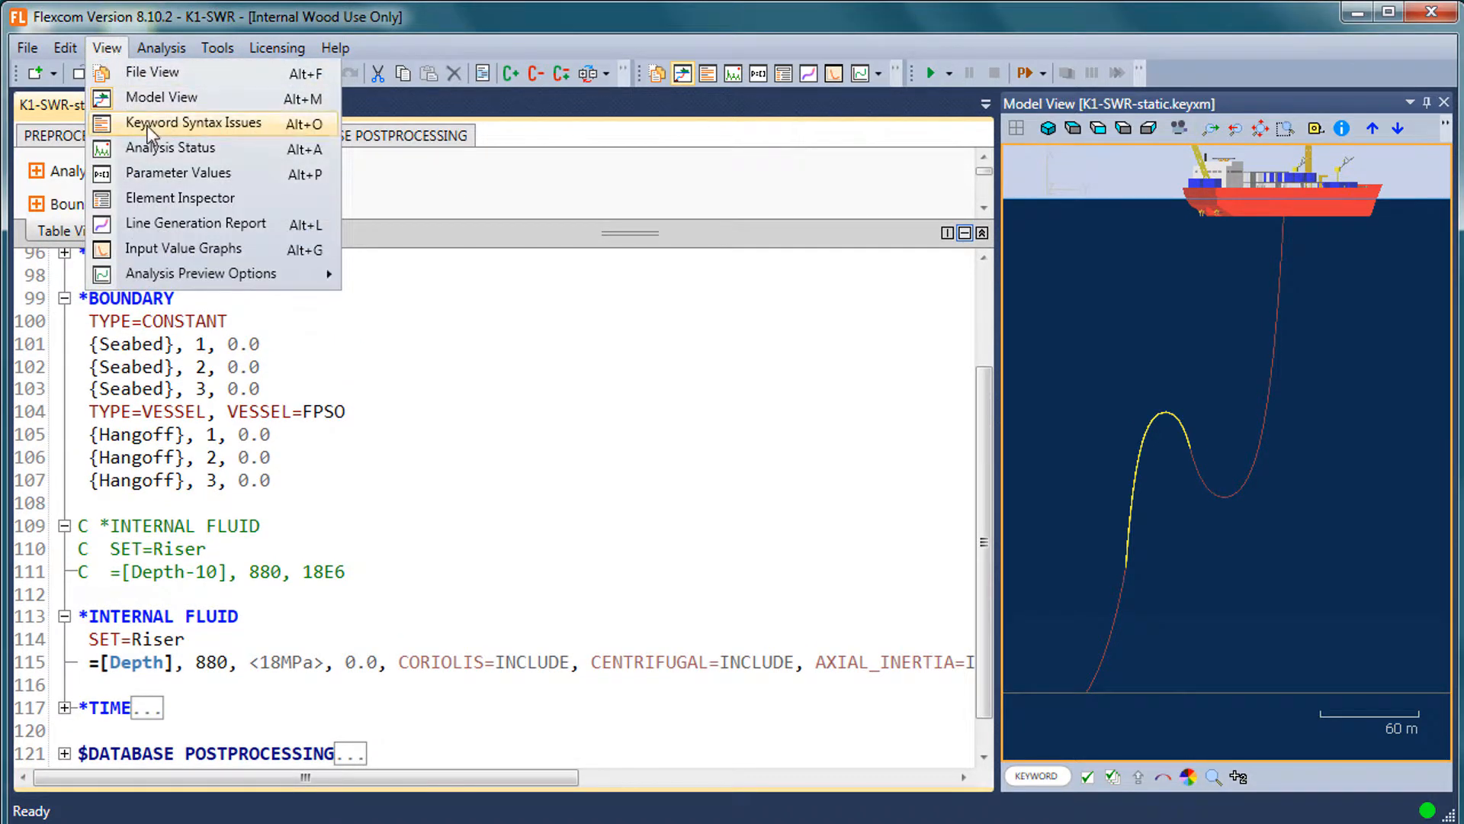
click(218, 124)
drag(532, 671, 546, 618)
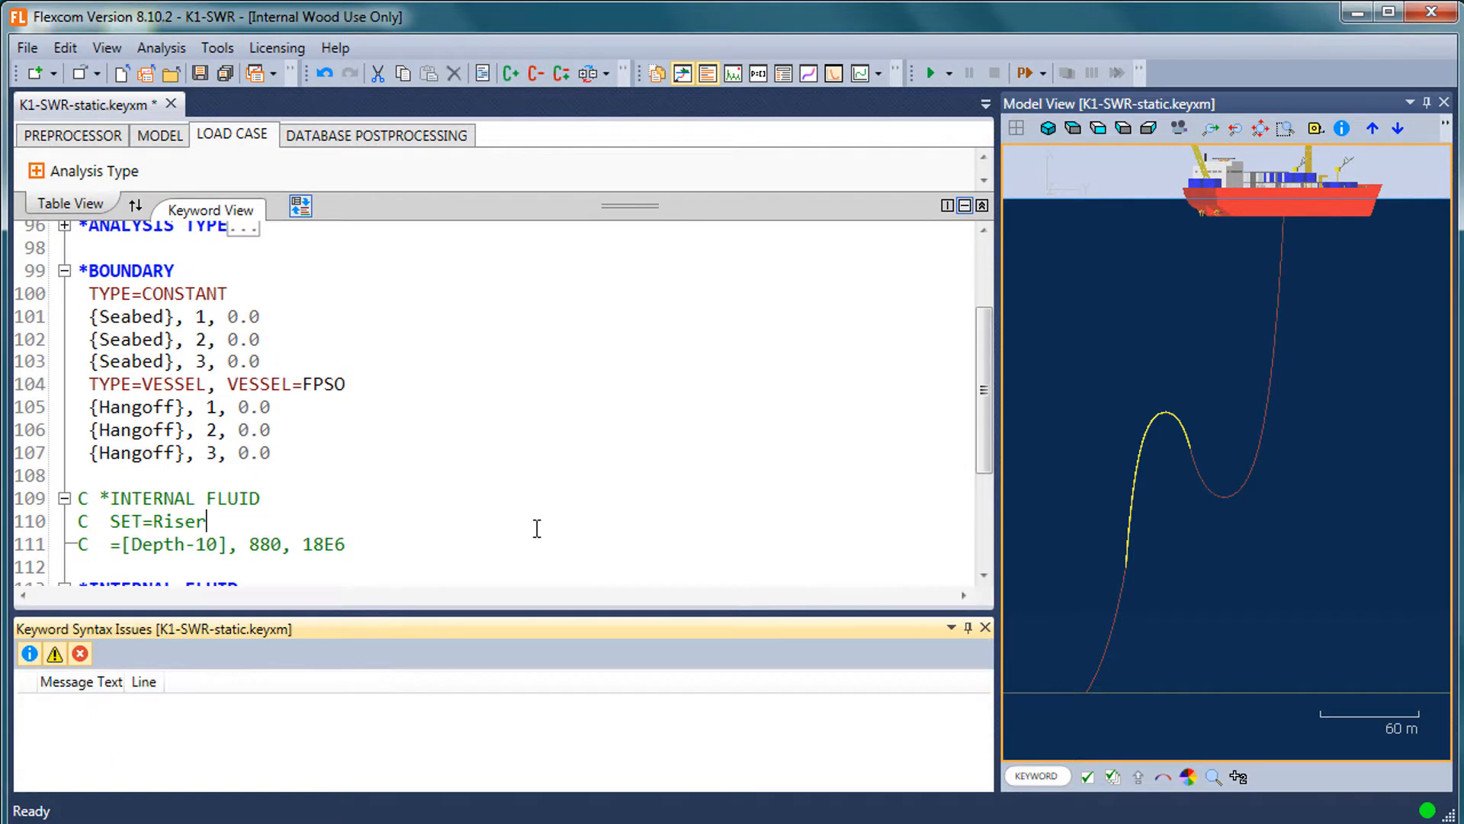
Change the *INTERNAL FLUID mass density to -880 to provoke a syntax error, and select the issue reported for that line
scroll(533, 526, down, 2)
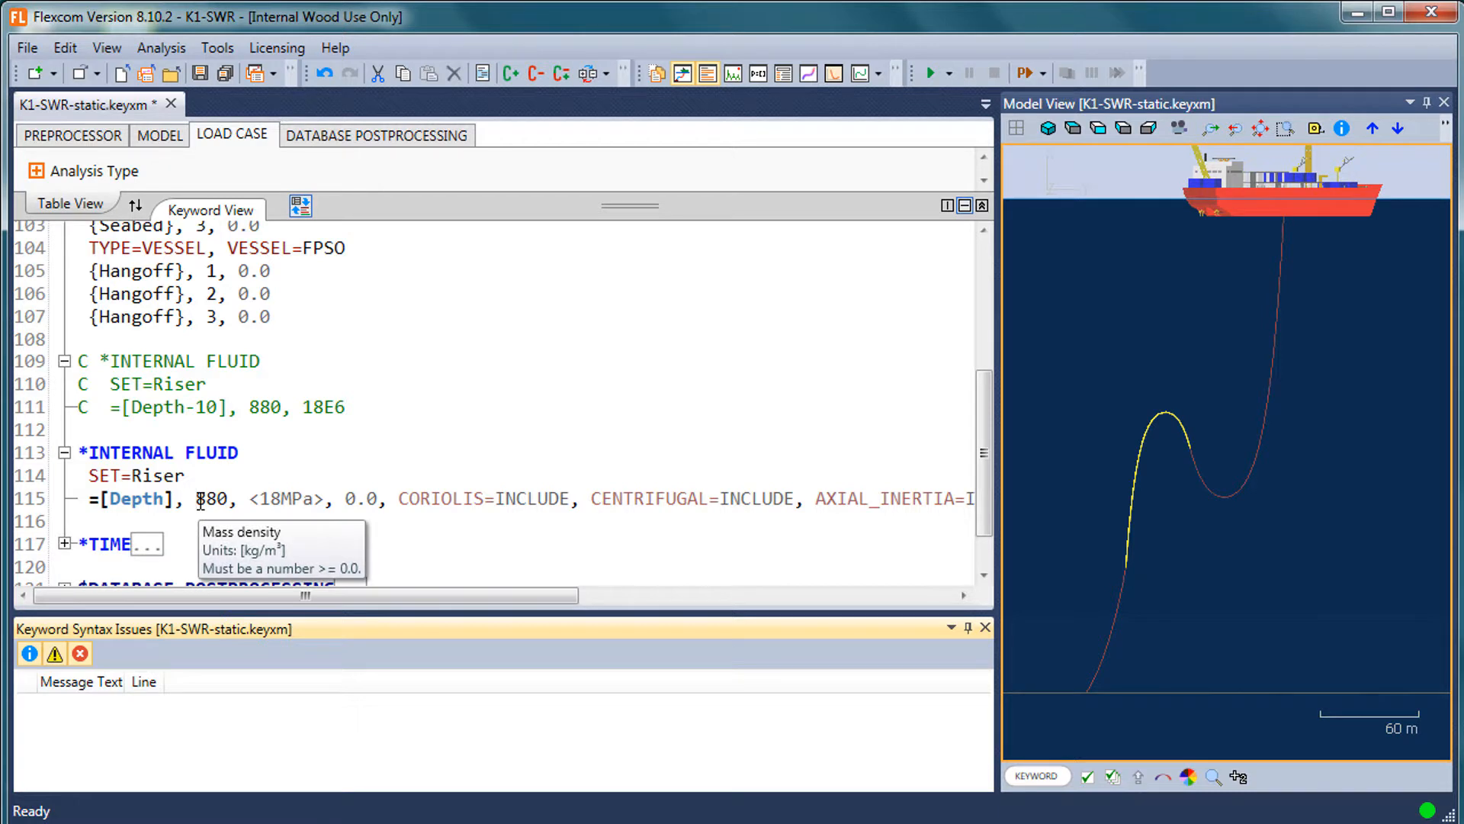
text([)
click(301, 450)
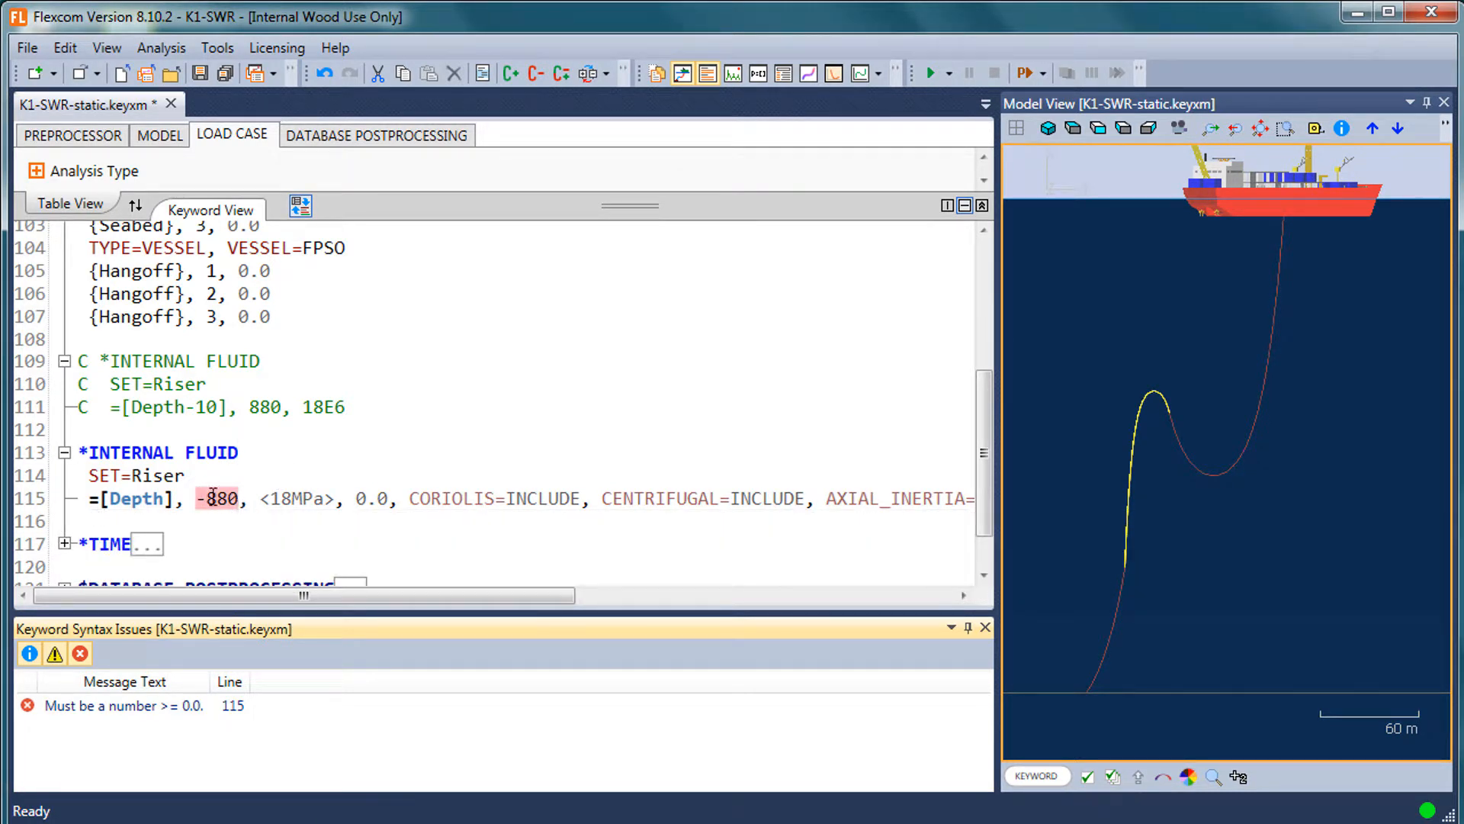
mouse_move(214, 496)
click(242, 708)
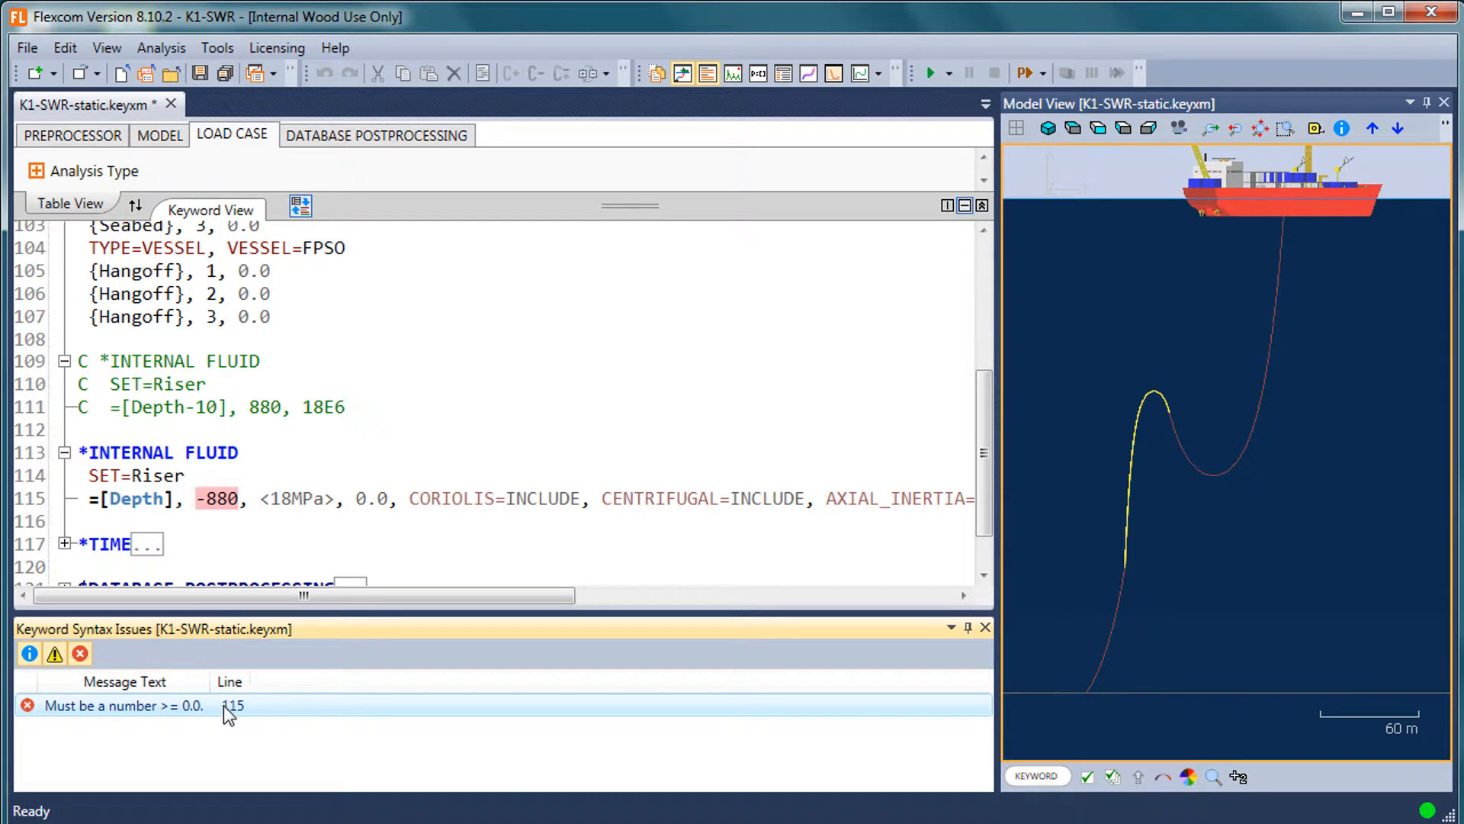
Jump from the Keyword Syntax Issues entry to the offending *INTERNAL FLUID line, repeating it after moving back to the file's beginning
click(300, 571)
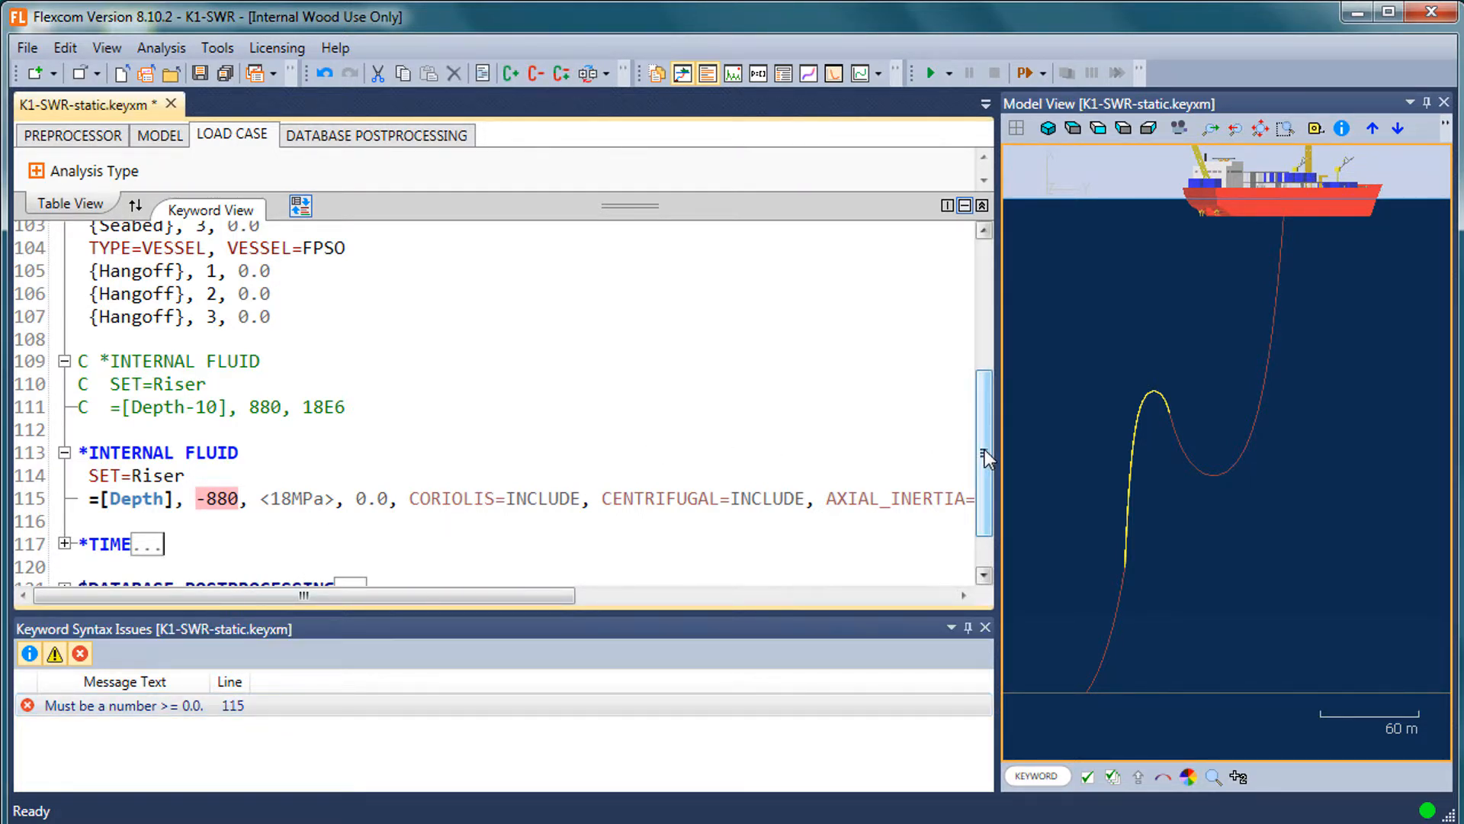
drag(985, 452, 1006, 206)
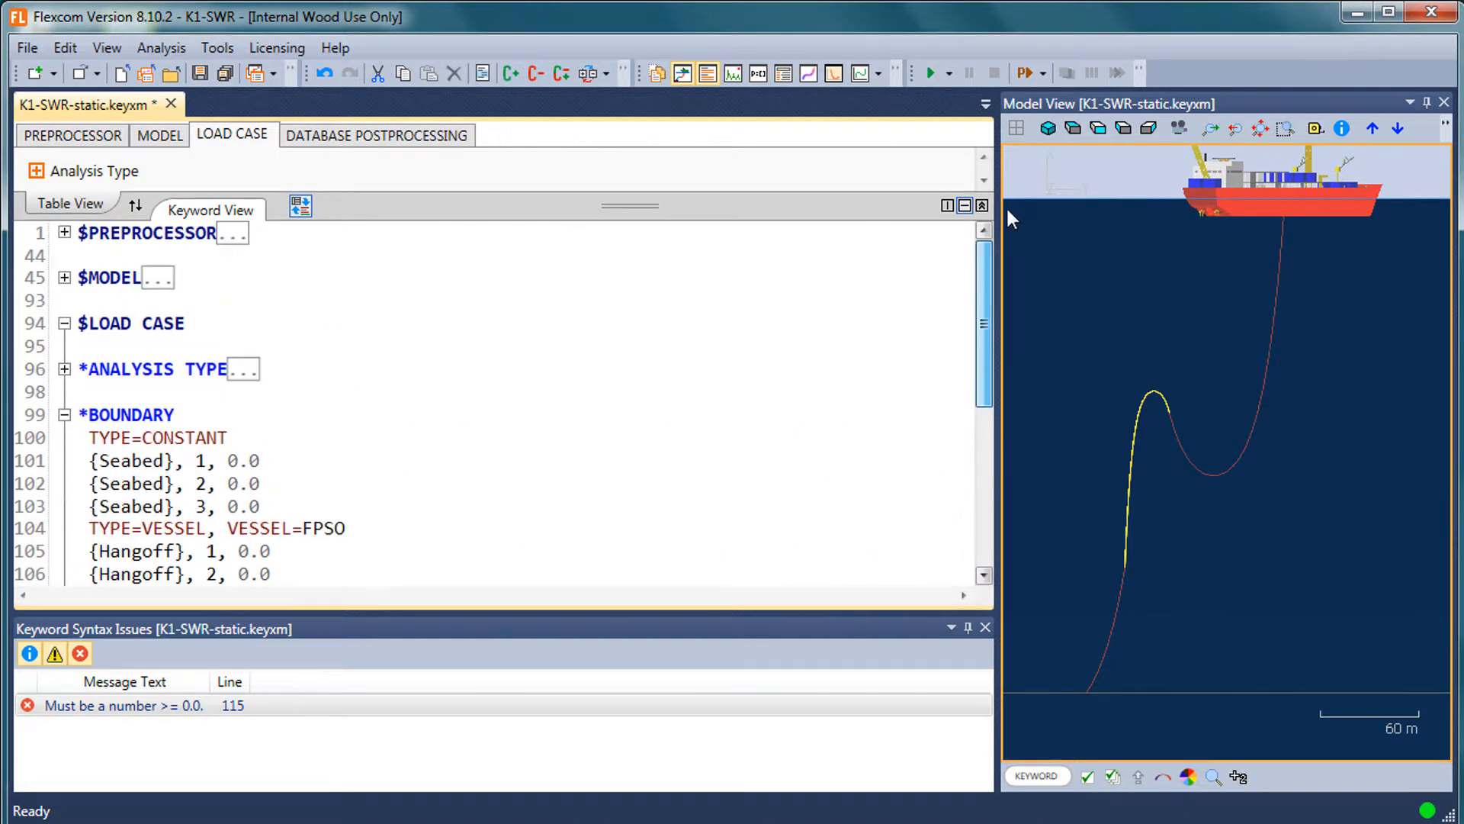
click(327, 375)
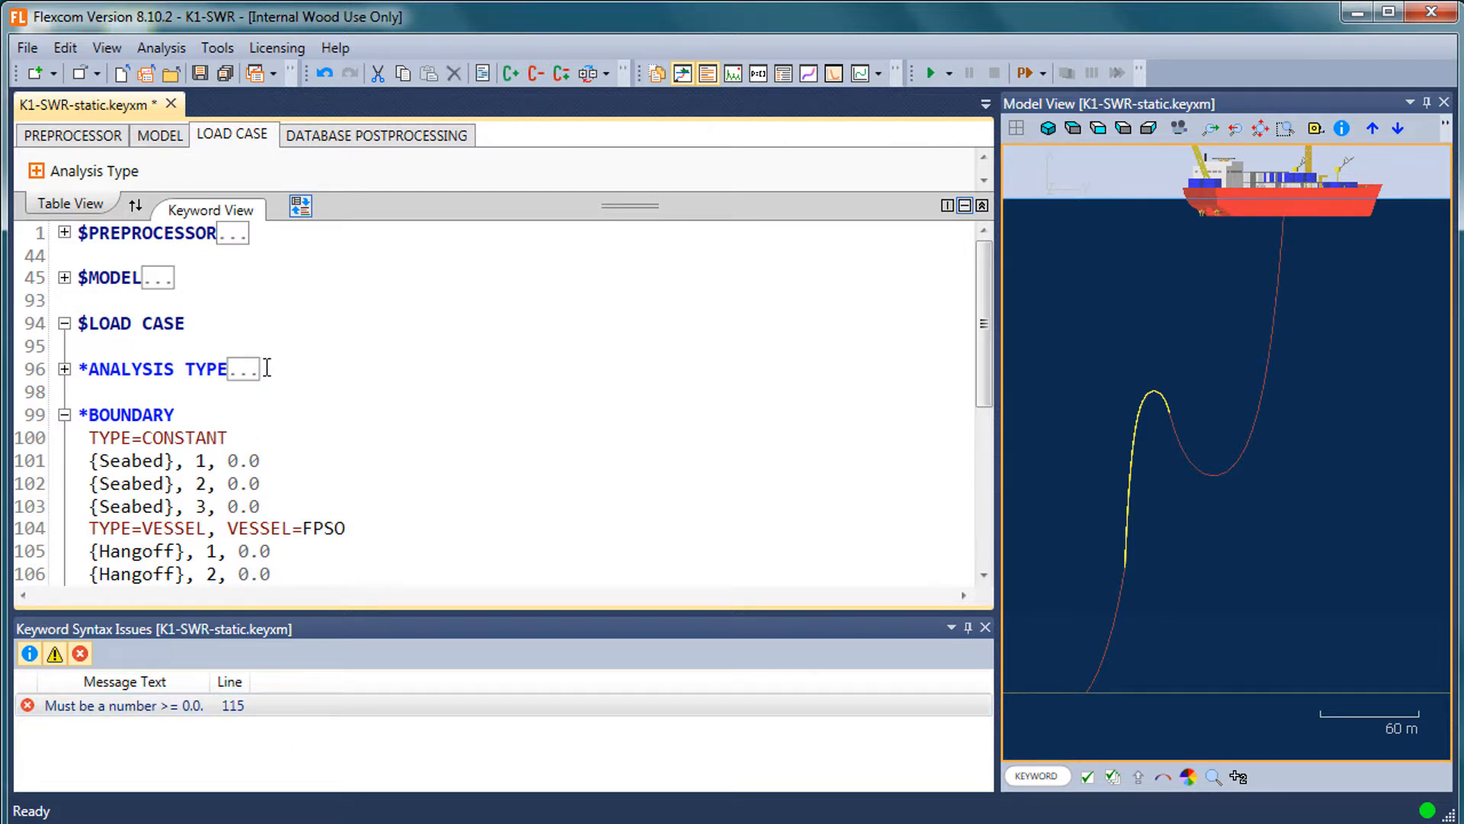
click(264, 706)
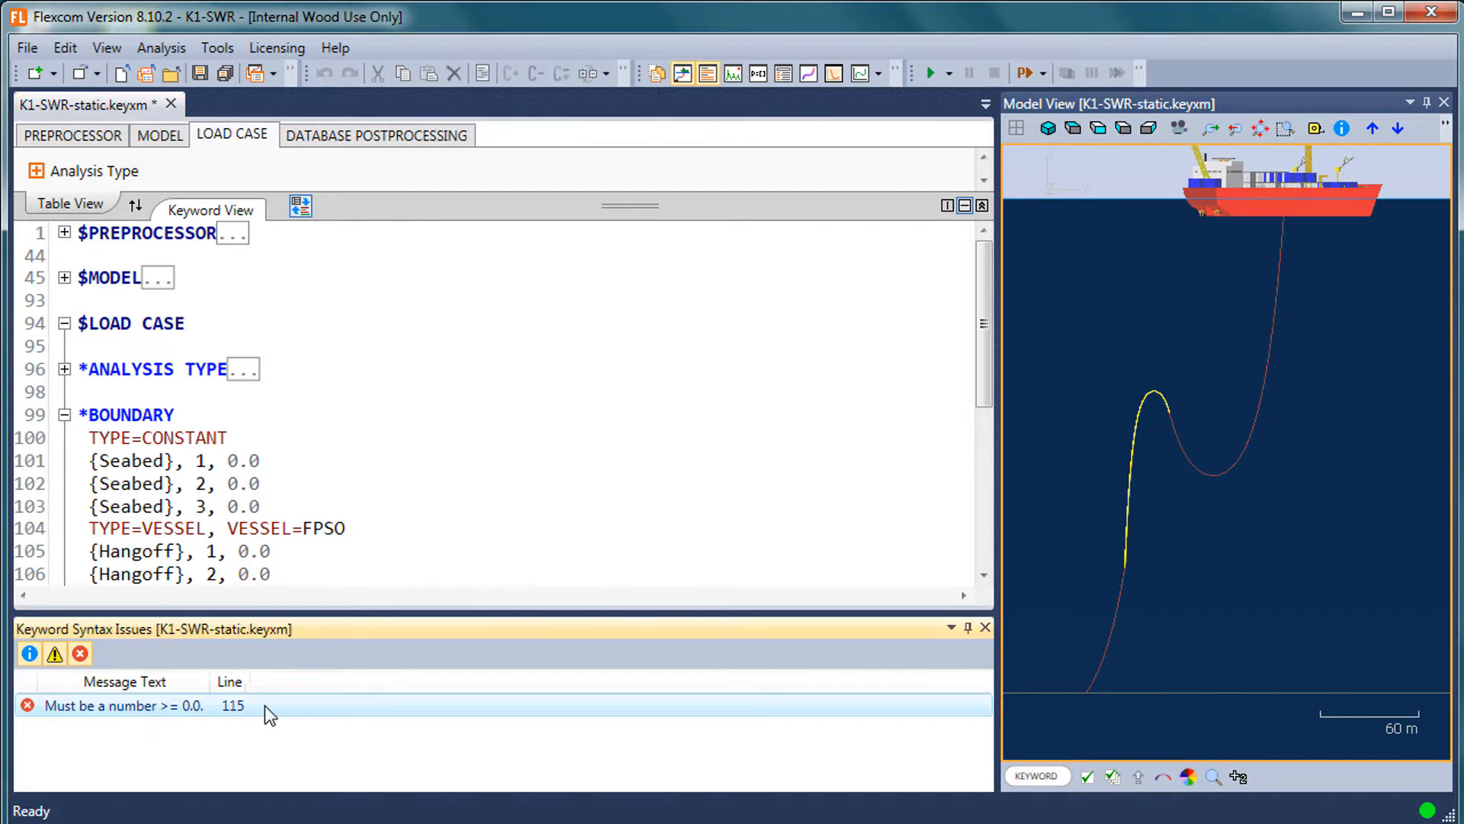
double_click(169, 708)
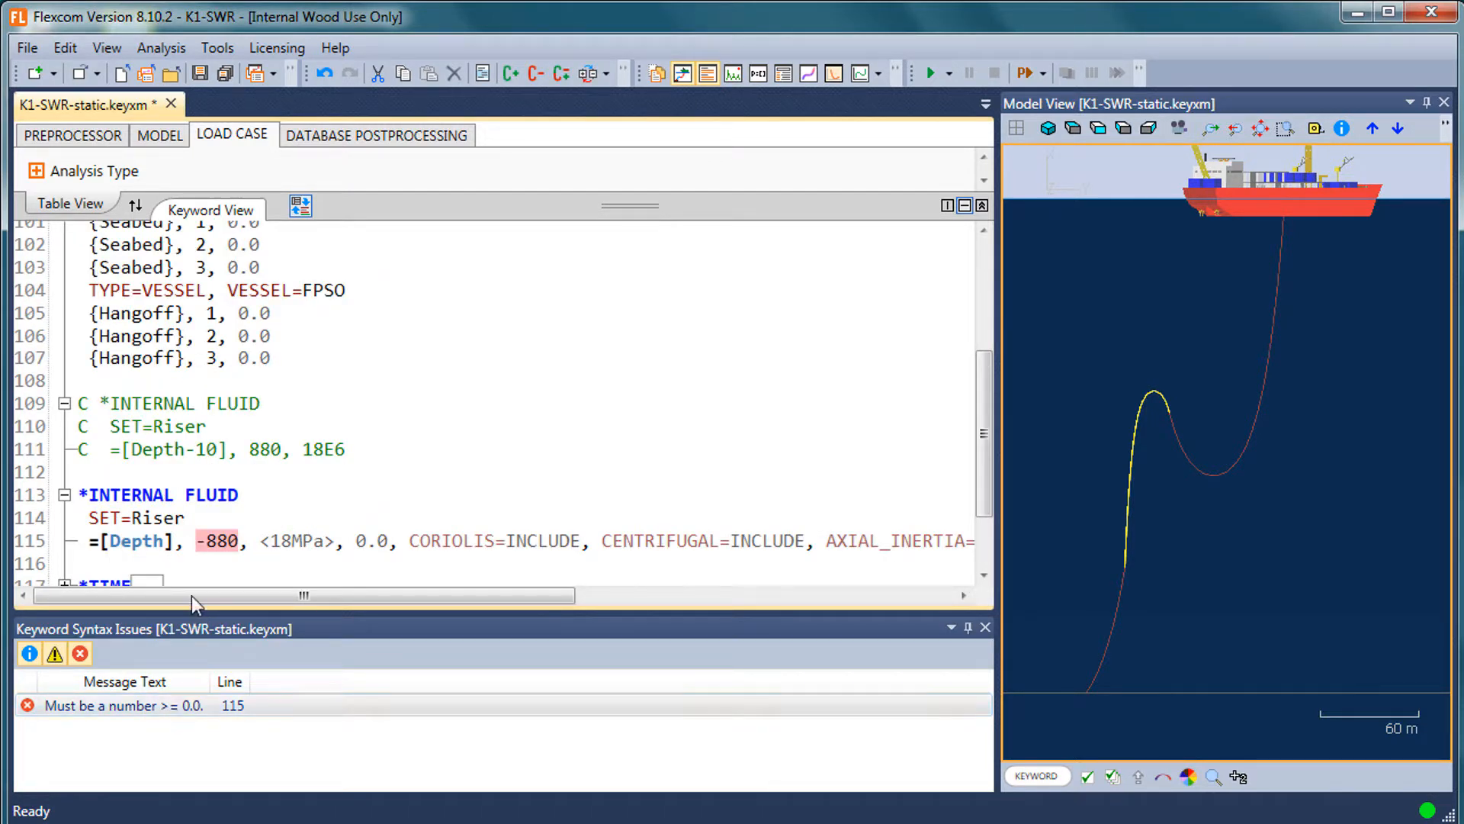
click(347, 464)
scroll(368, 453, up, 4)
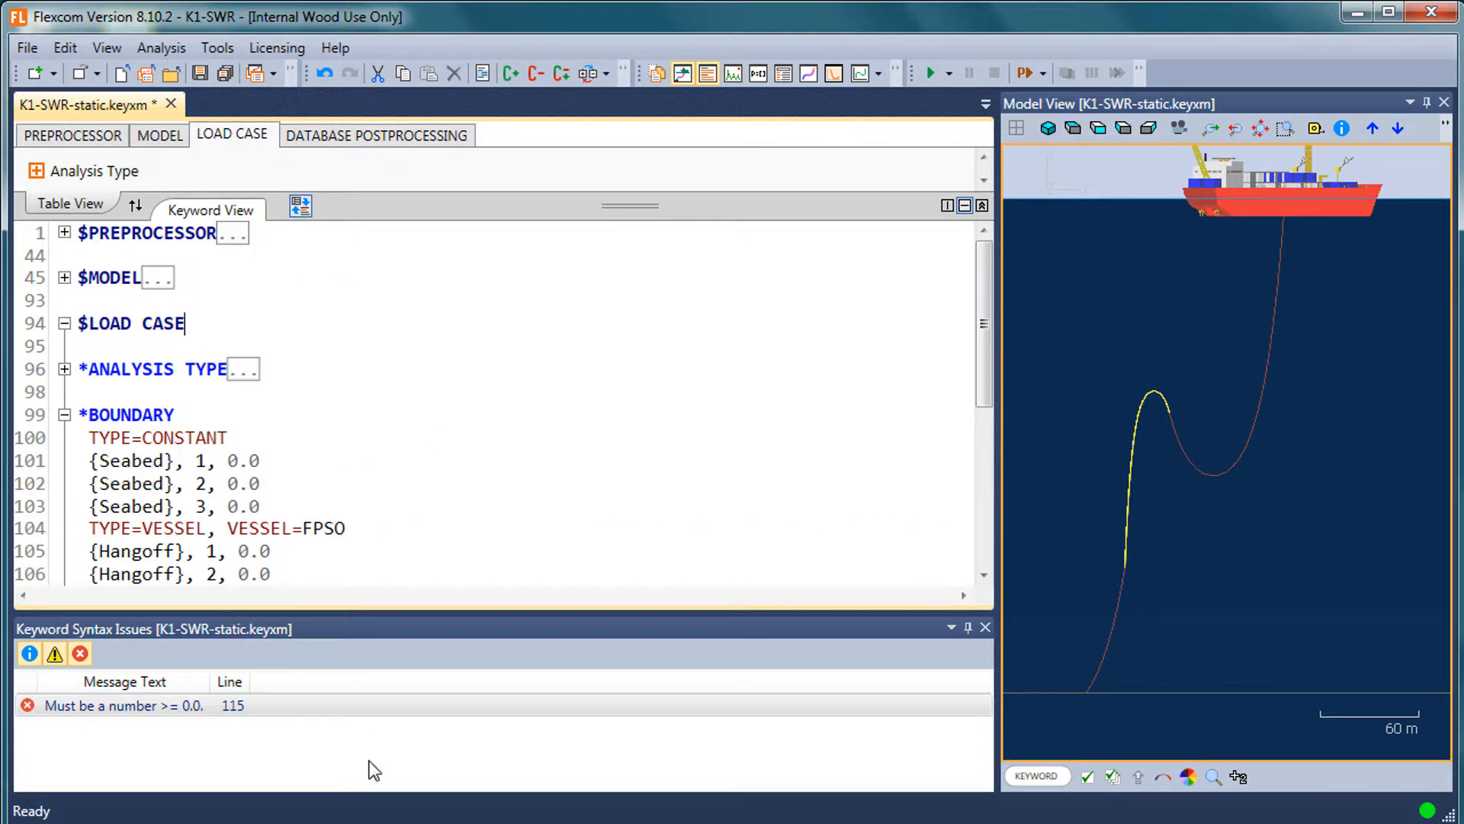
click(284, 706)
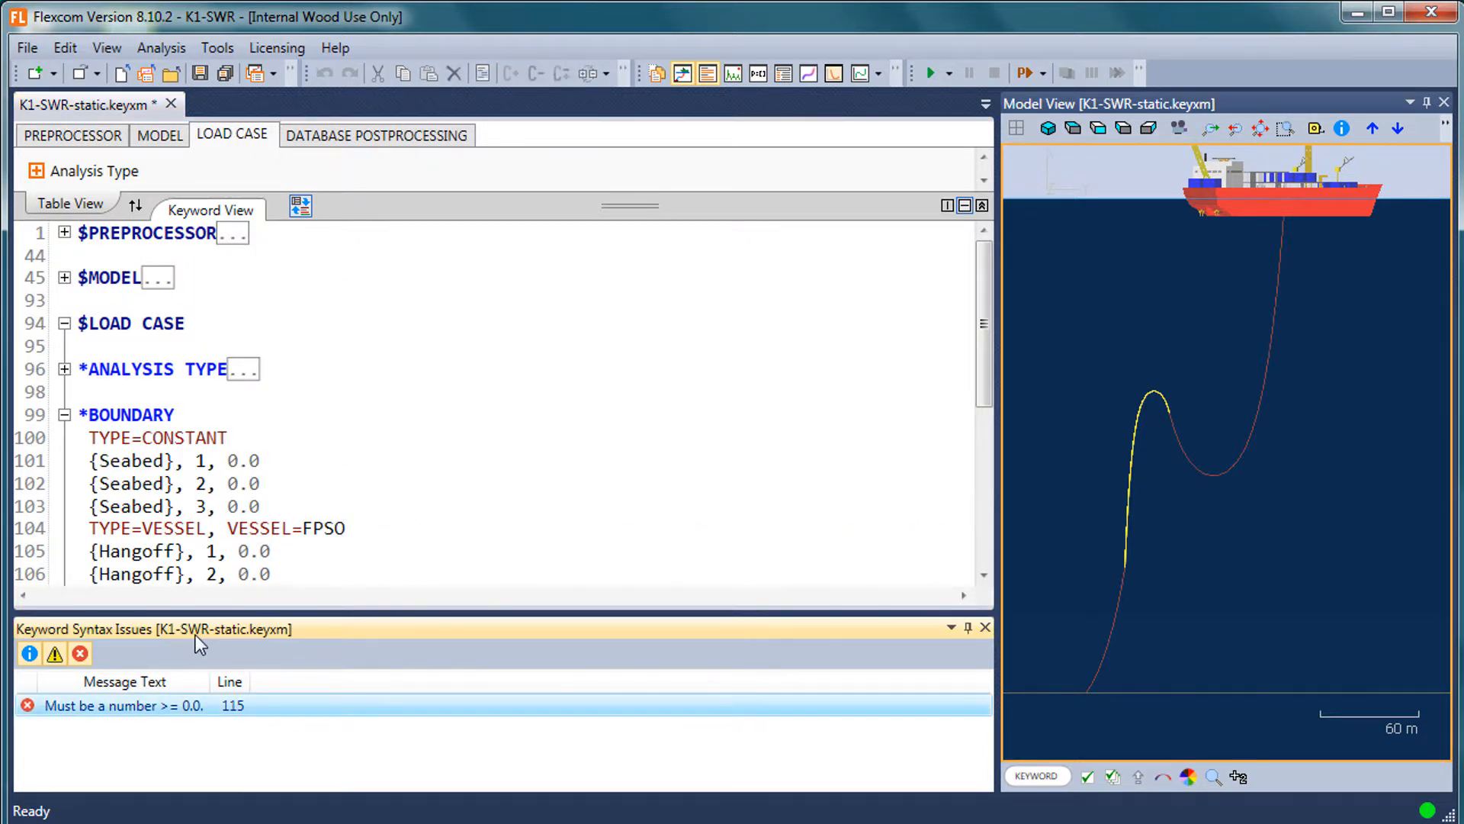
double_click(208, 706)
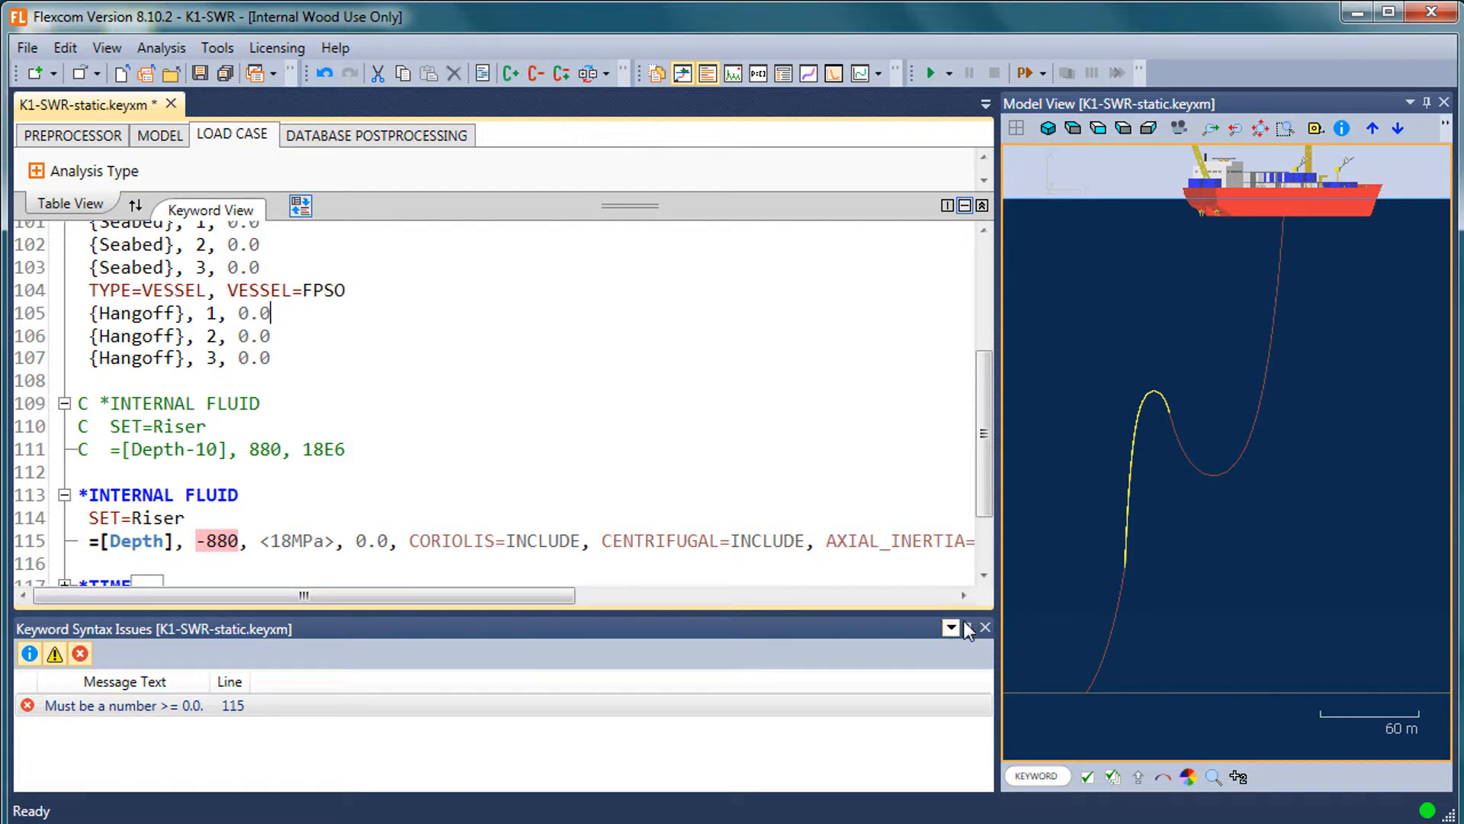
Close the Keyword Syntax Issues pane and set the *INTERNAL FLUID mass density to 880
click(206, 619)
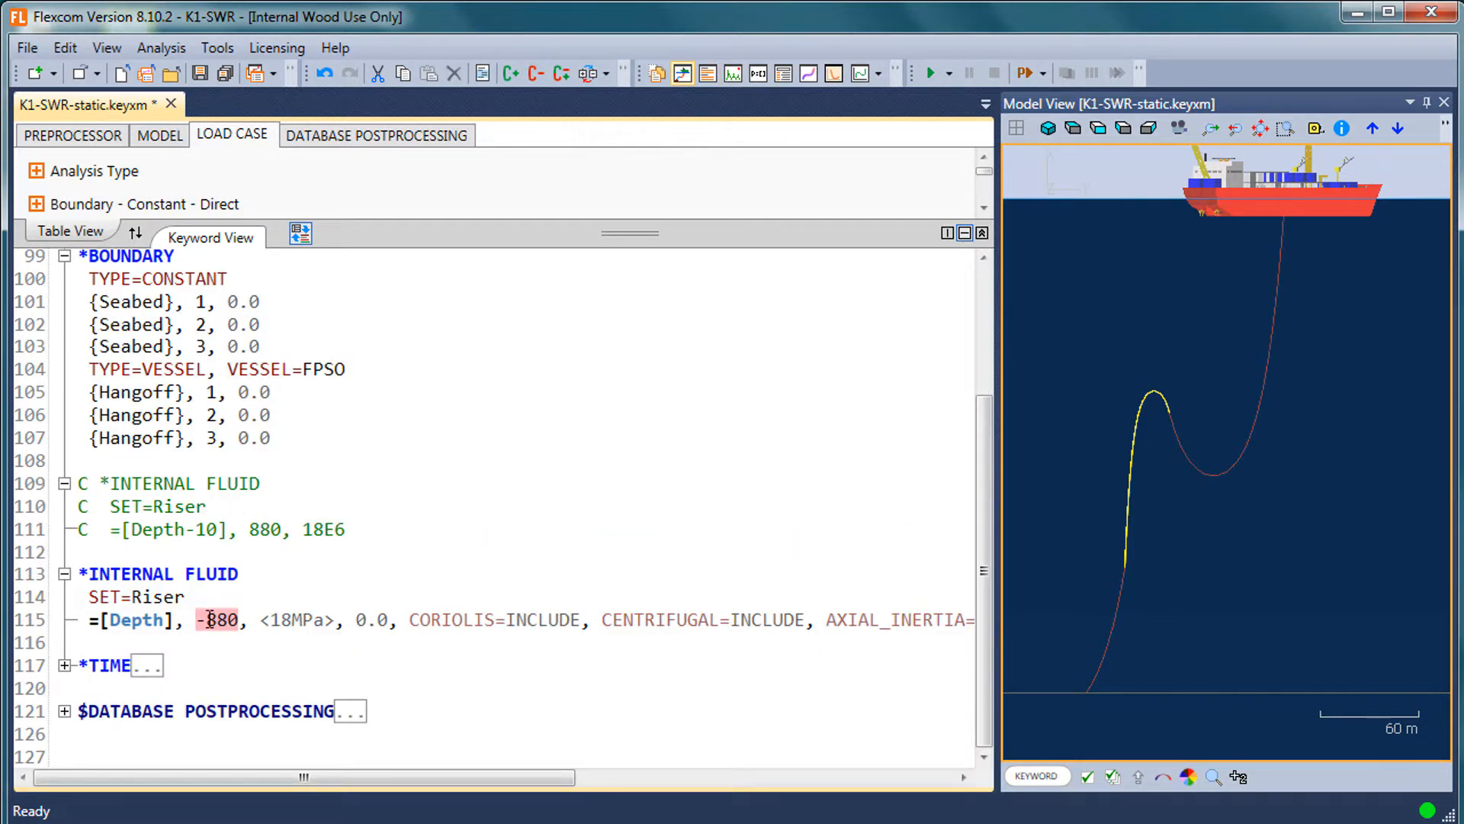
key(BackSpace)
click(458, 565)
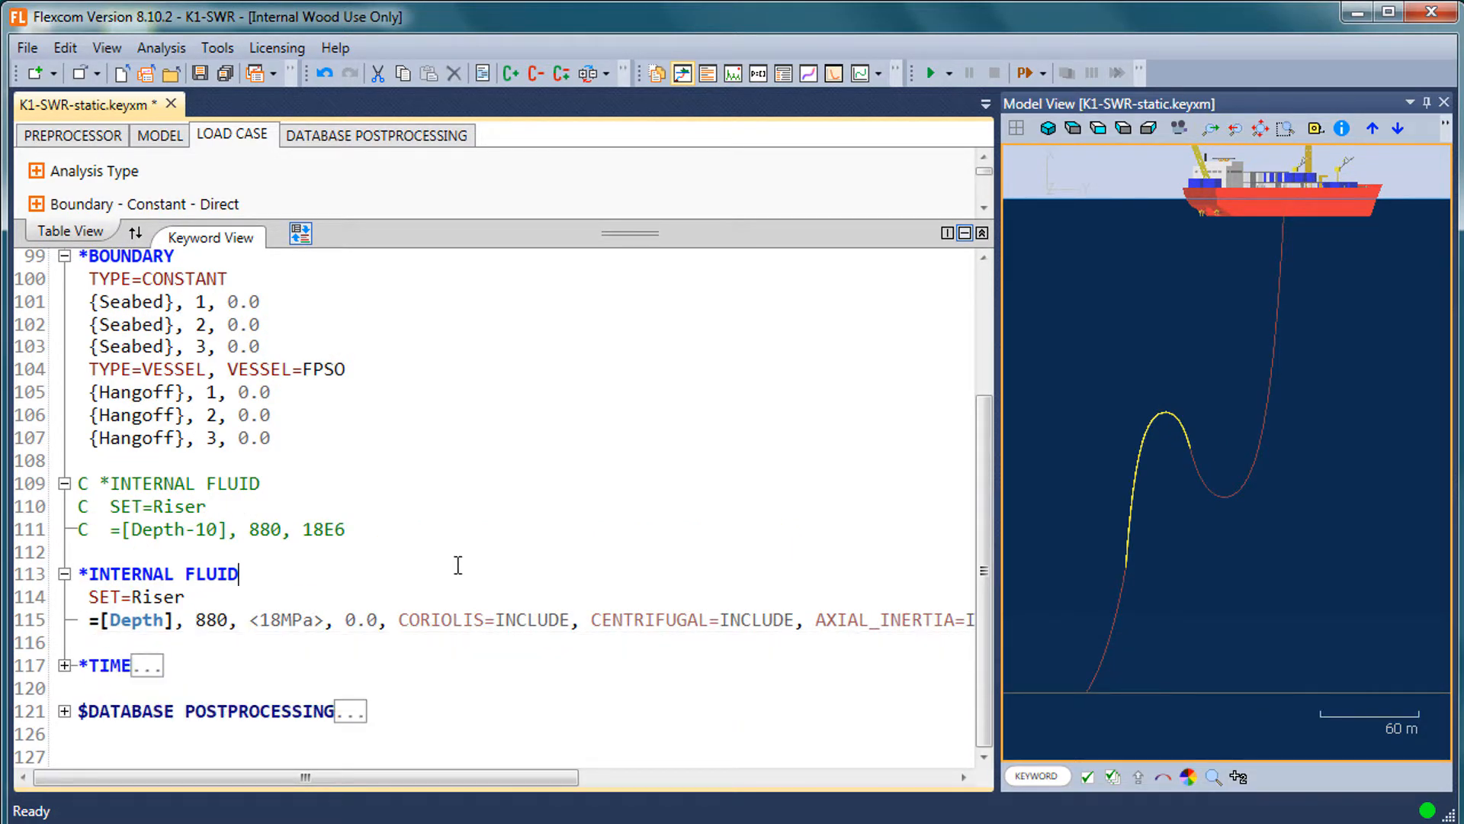
Jump to the start of the keyword file, to its end, and back to the start
key(ctrl+Home)
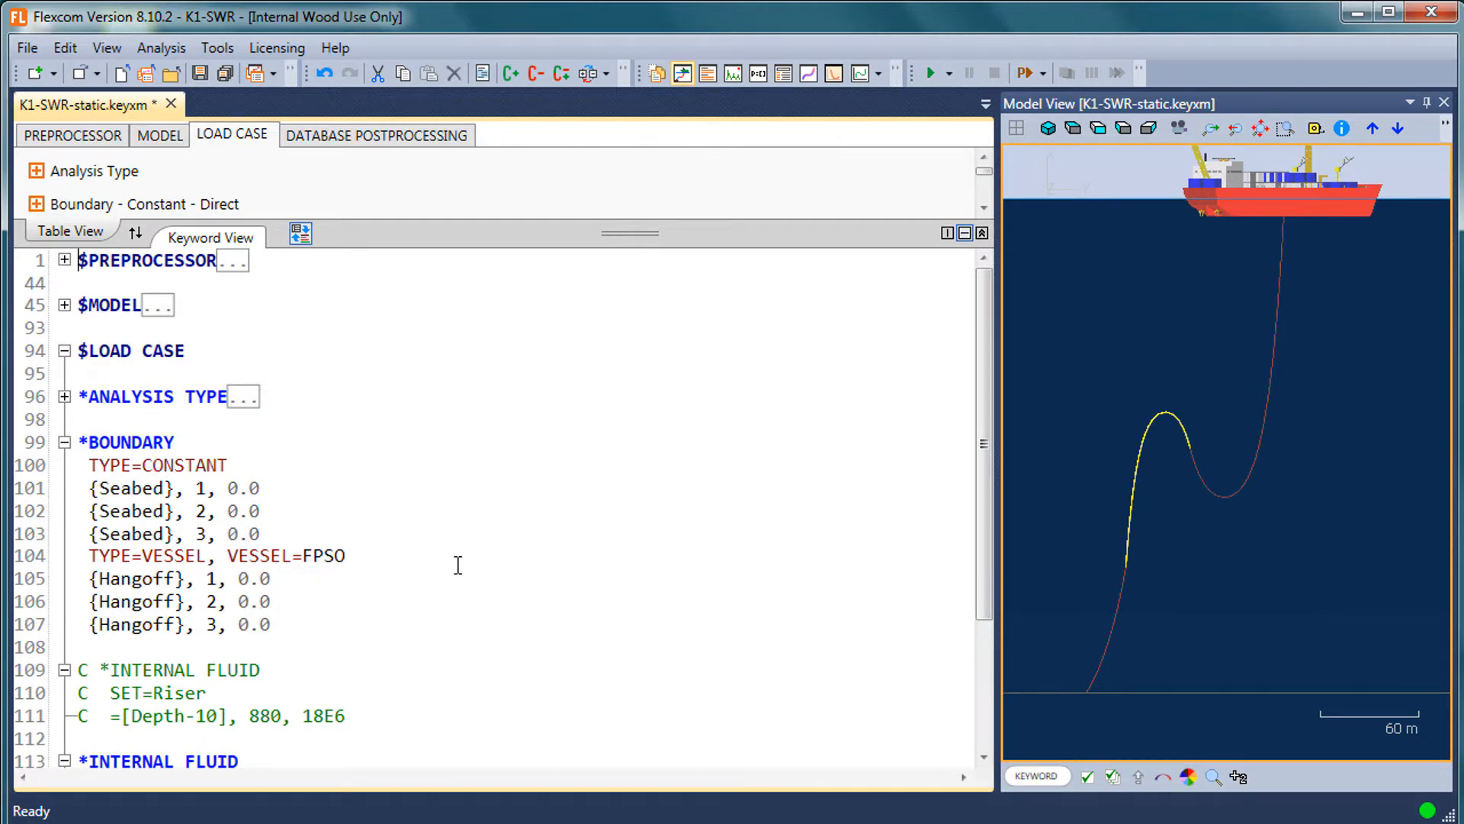
key(ctrl+End)
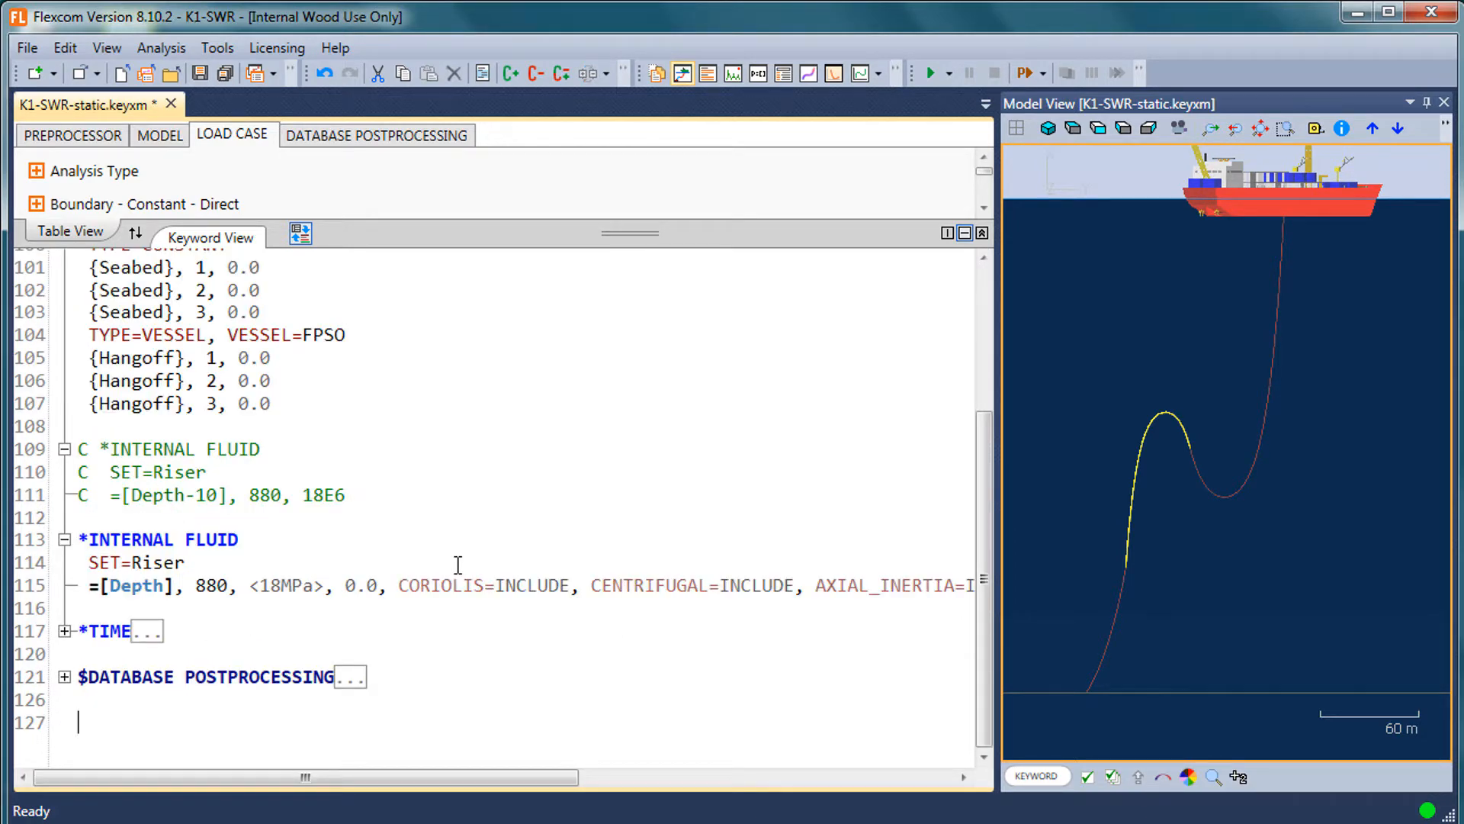
key(ctrl+Home)
Search the keyword file for "fluid" and return to the editor text
key(ctrl+f)
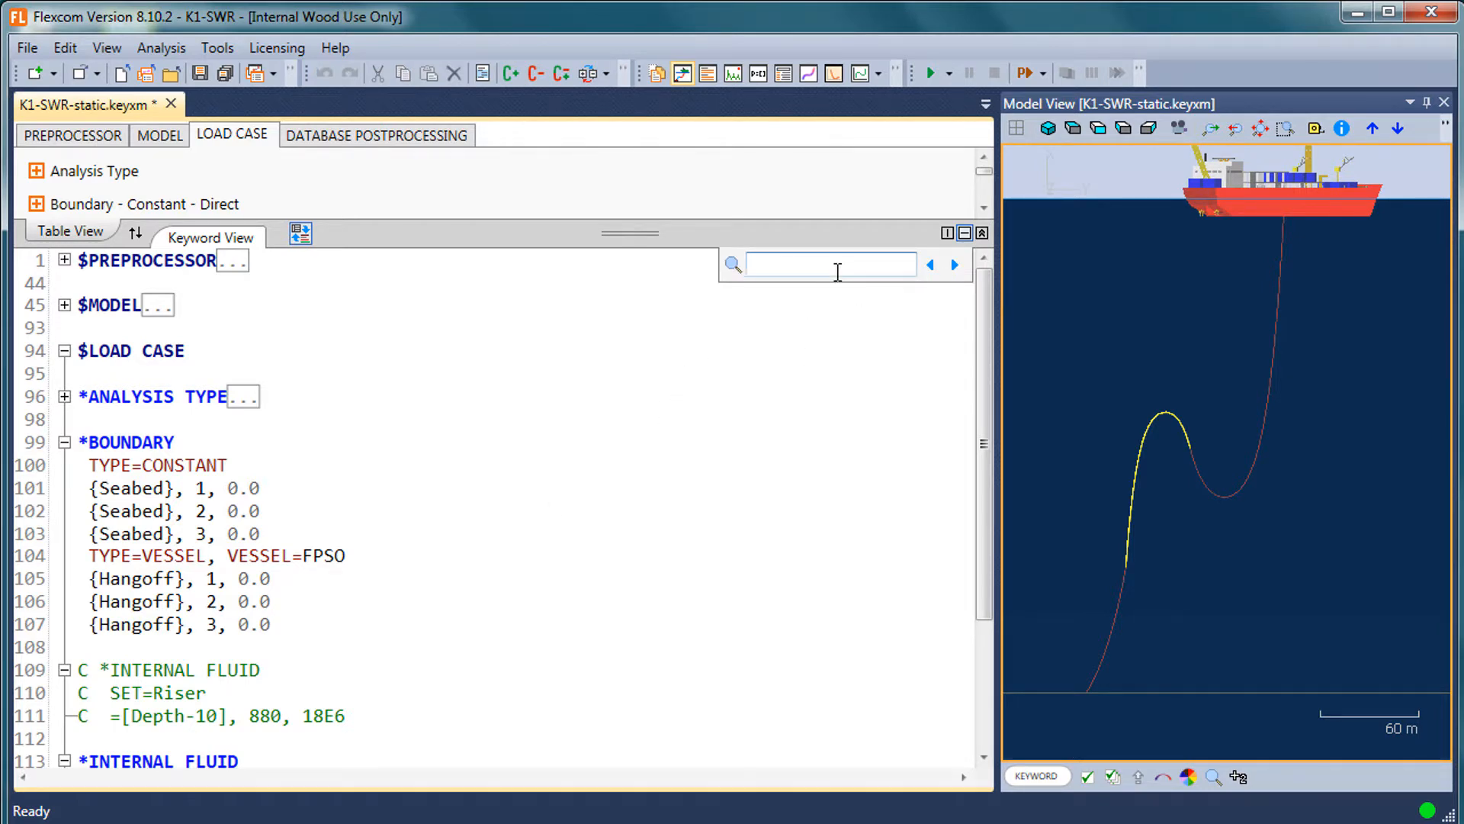
text(fluid)
click(792, 381)
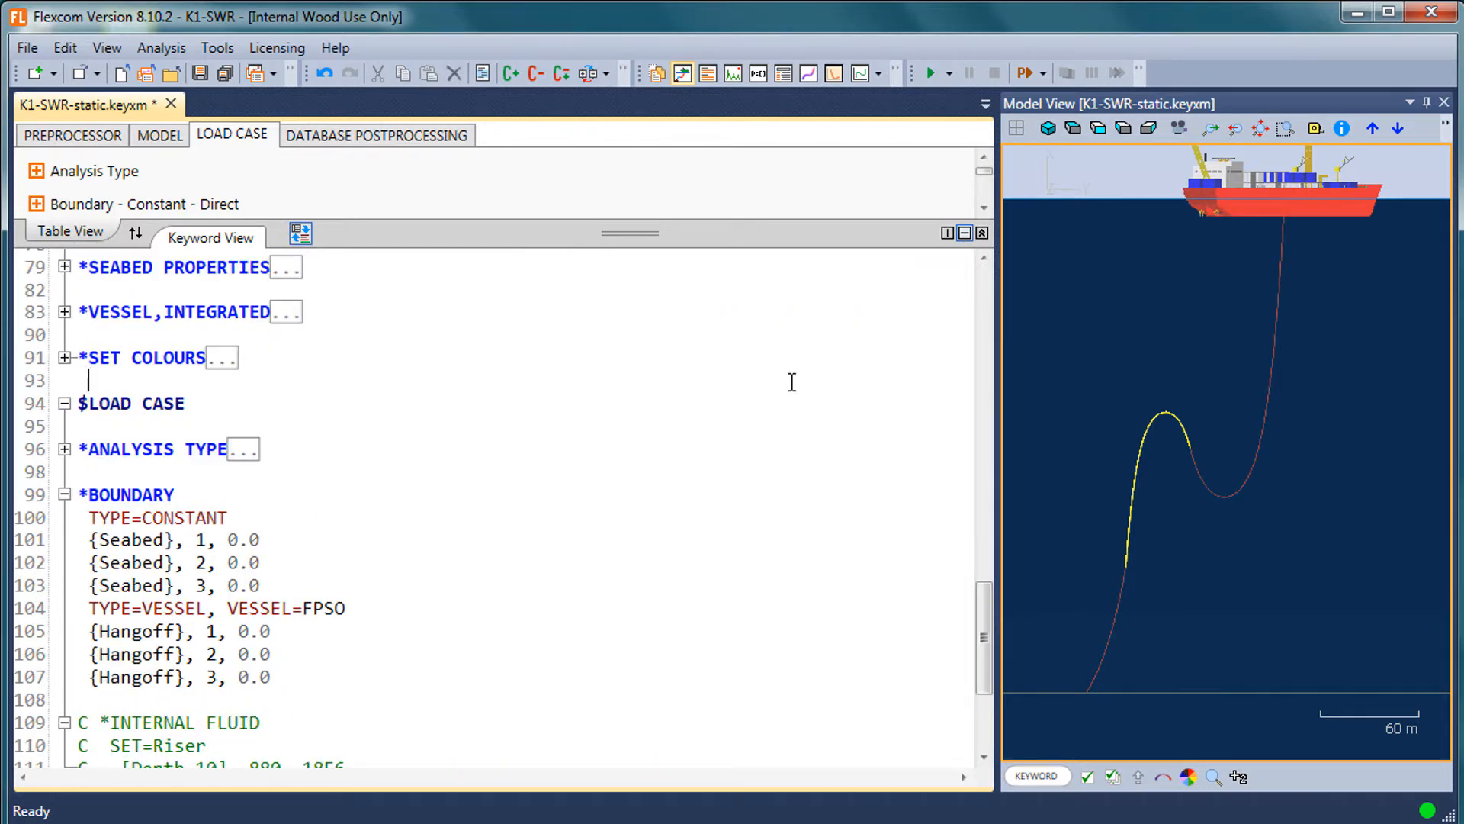
From the start of the keyword file, try replacing all occurrences of "inter" with "inter"
key(ctrl+Home)
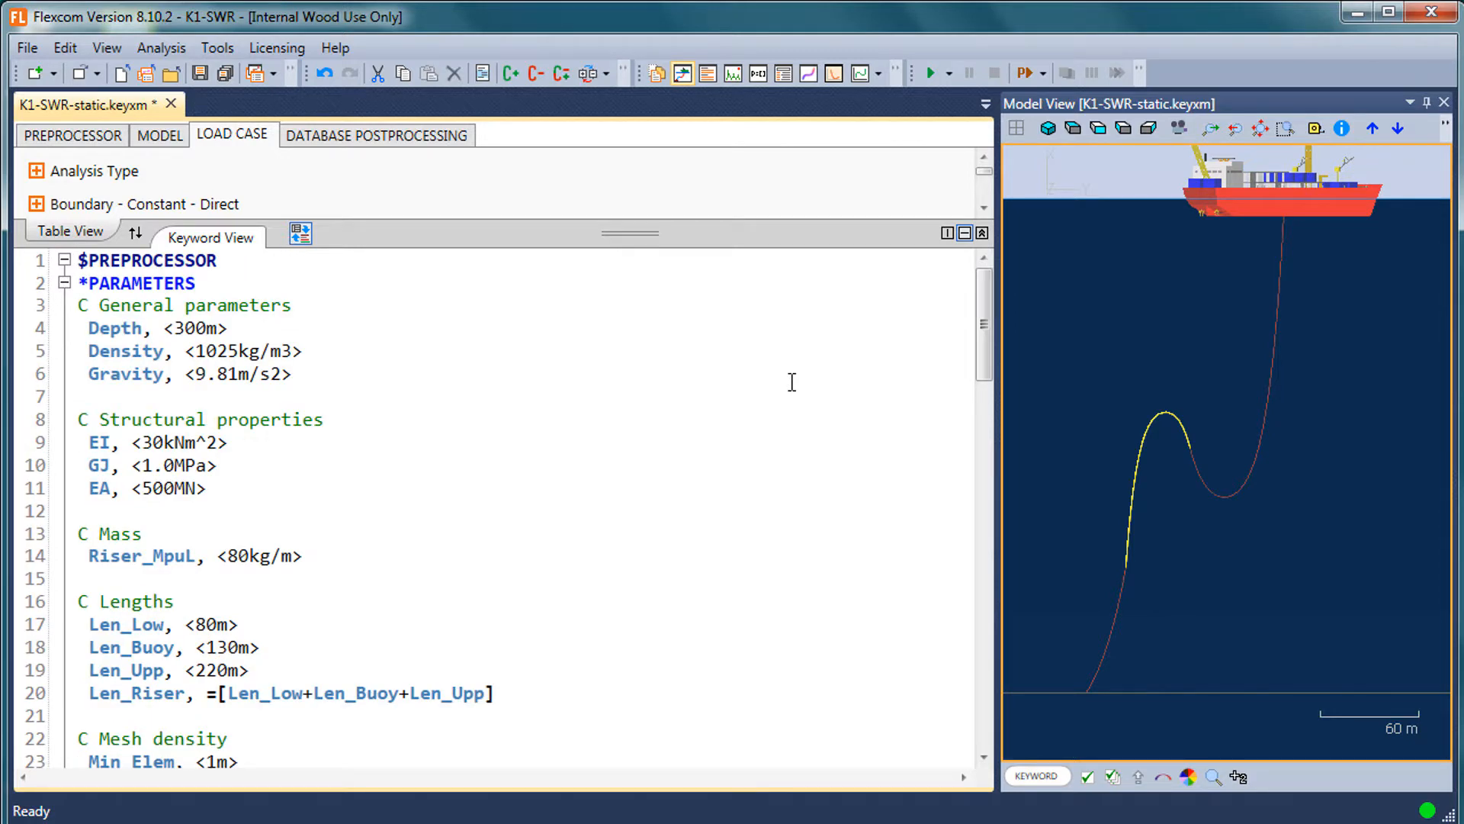
key(ctrl+f)
text(inte)
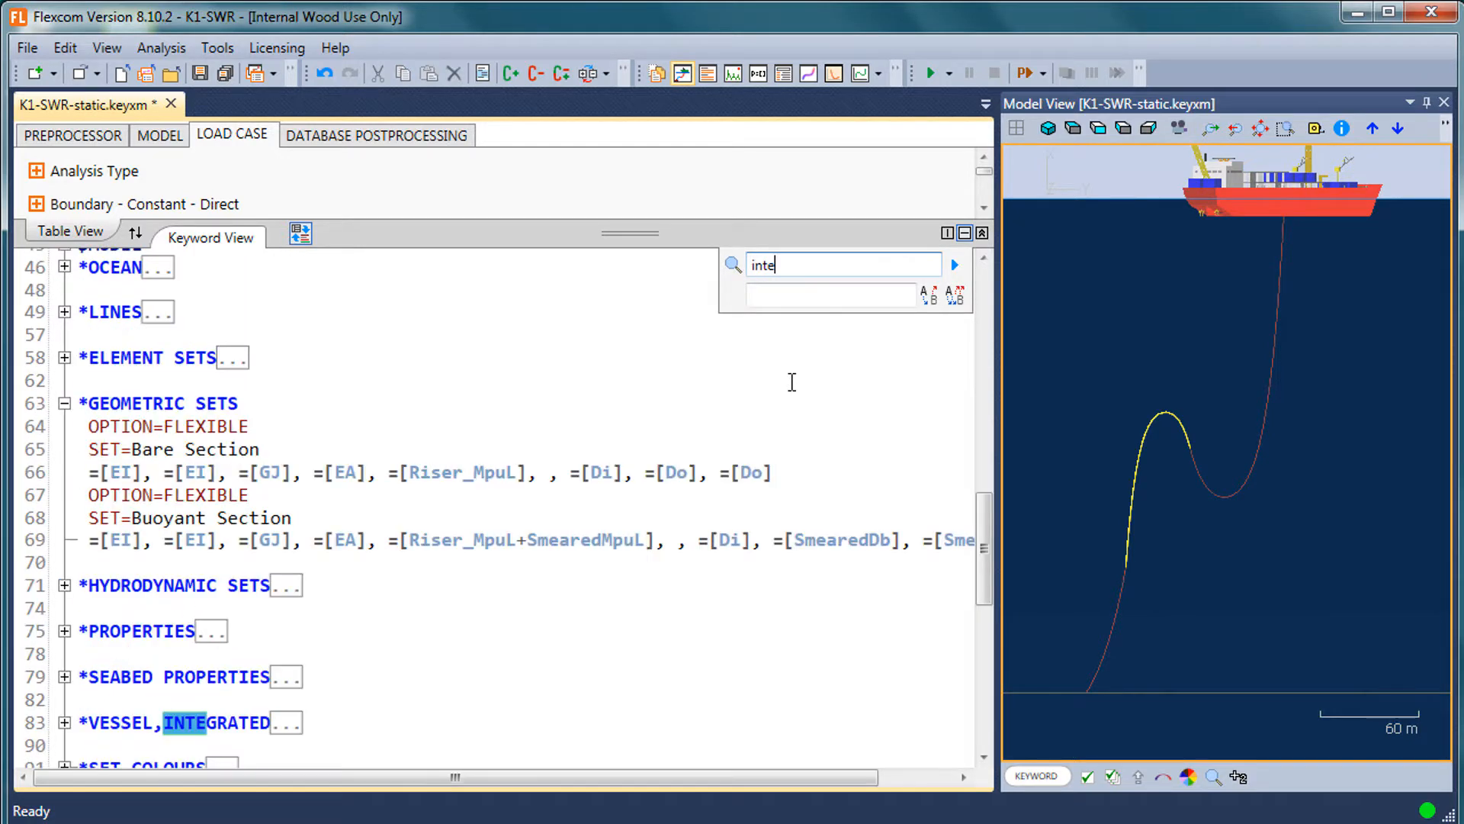
text(r)
key(Tab)
text(inter)
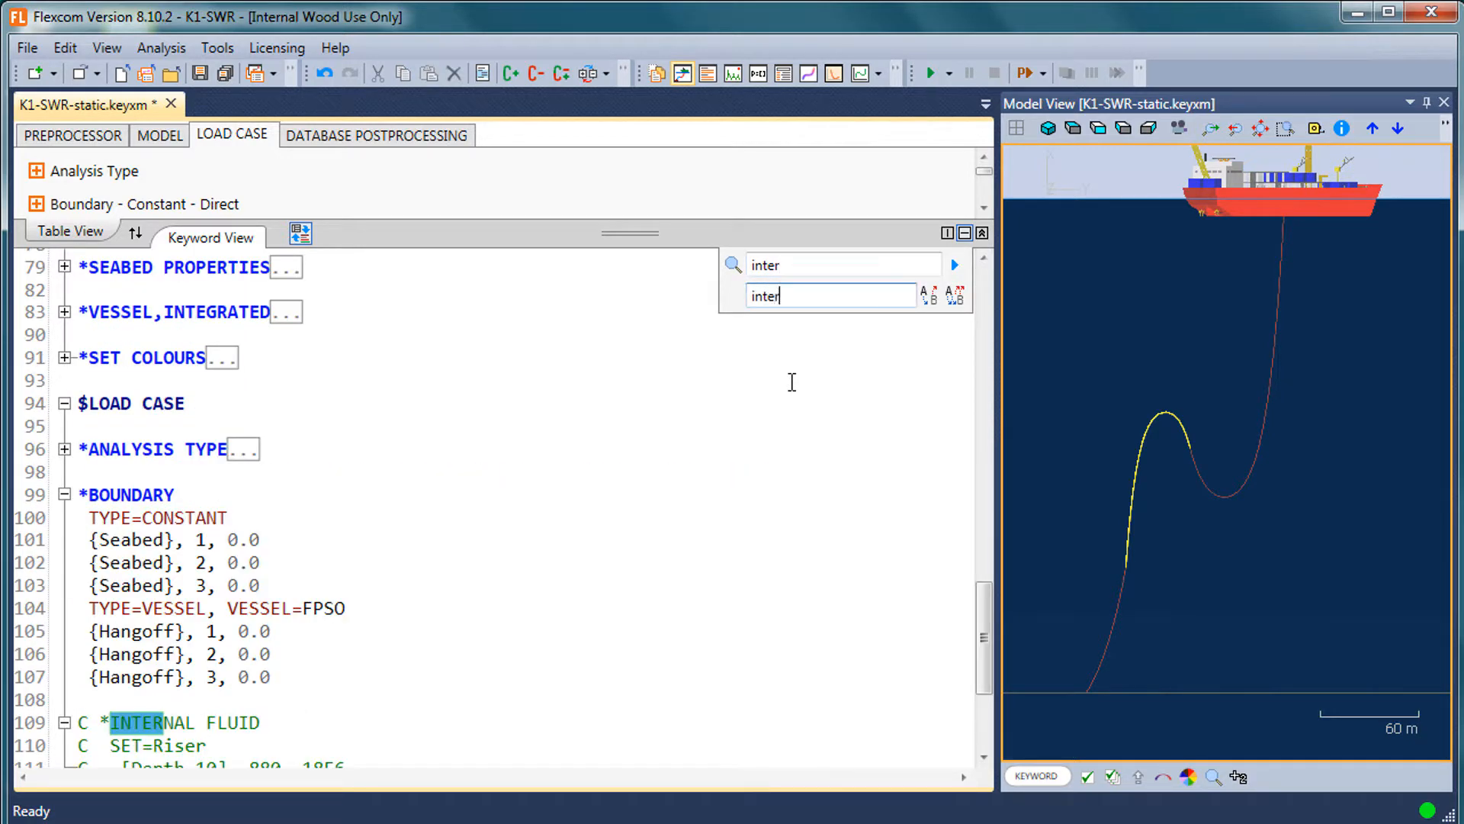
click(955, 296)
click(819, 460)
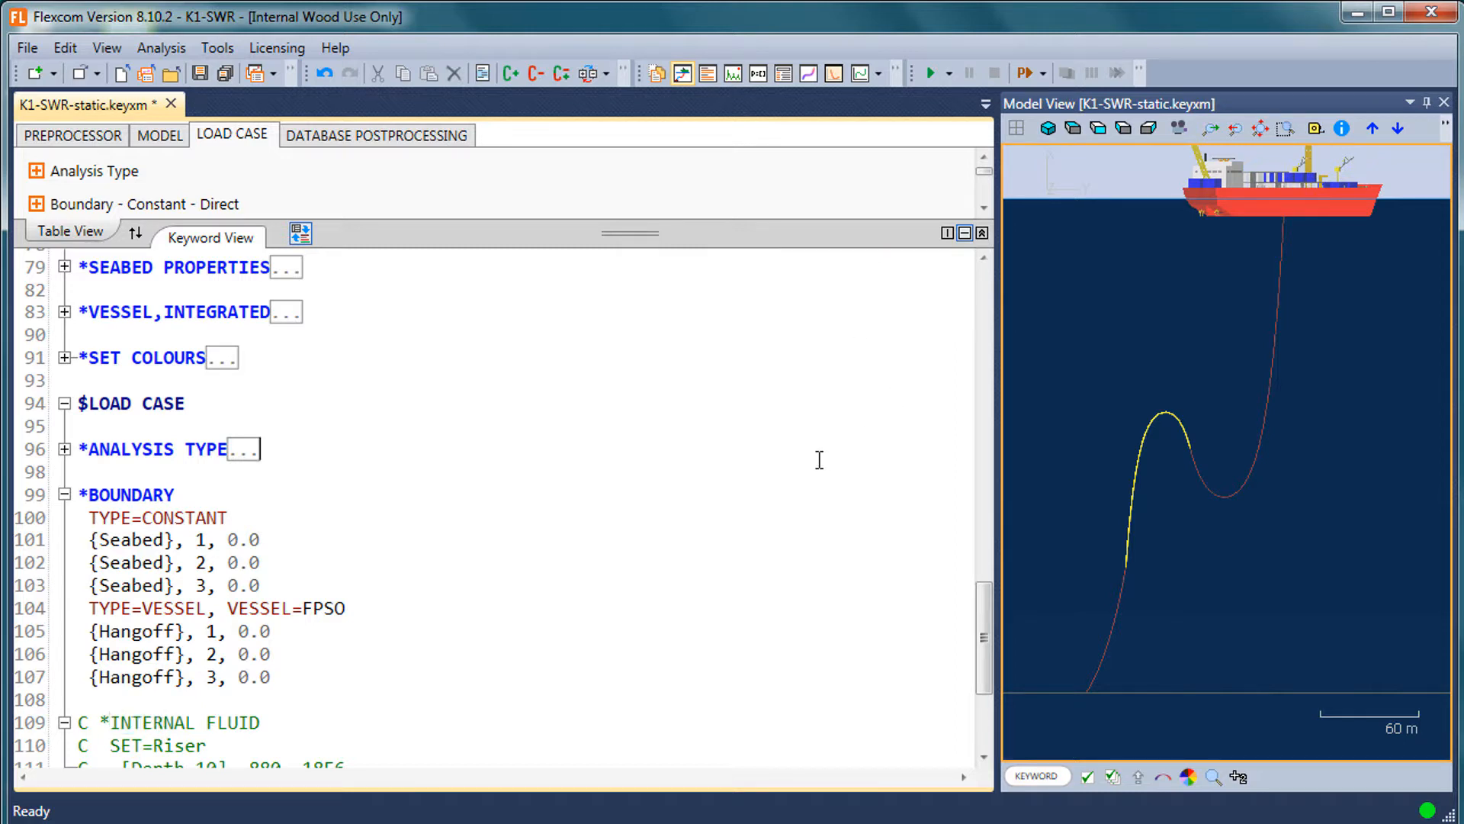
Go to line 1 of the keyword file and review the available editing and commenting commands
key(ctrl+Home)
key(ctrl+g)
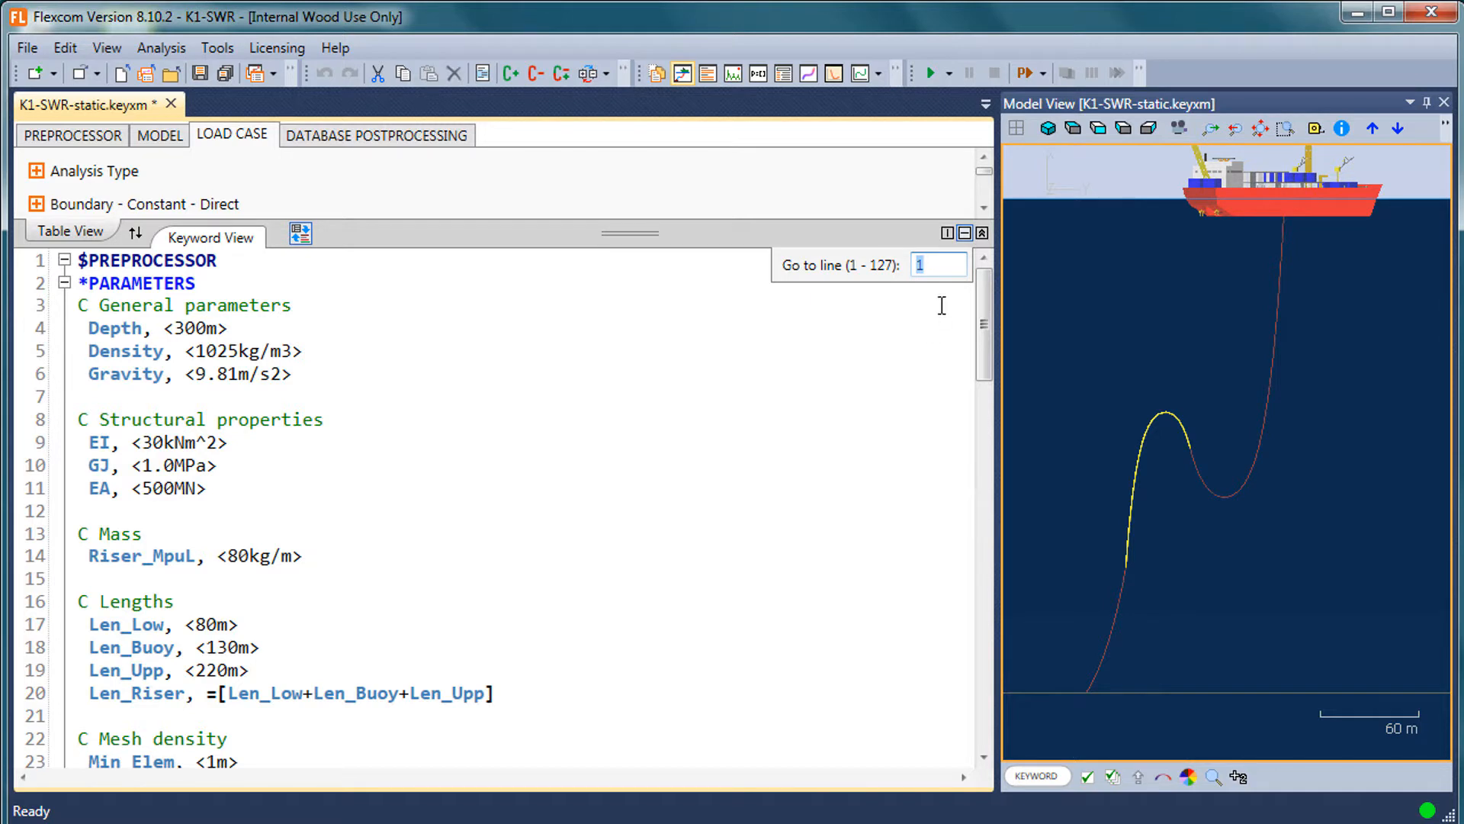
key(Return)
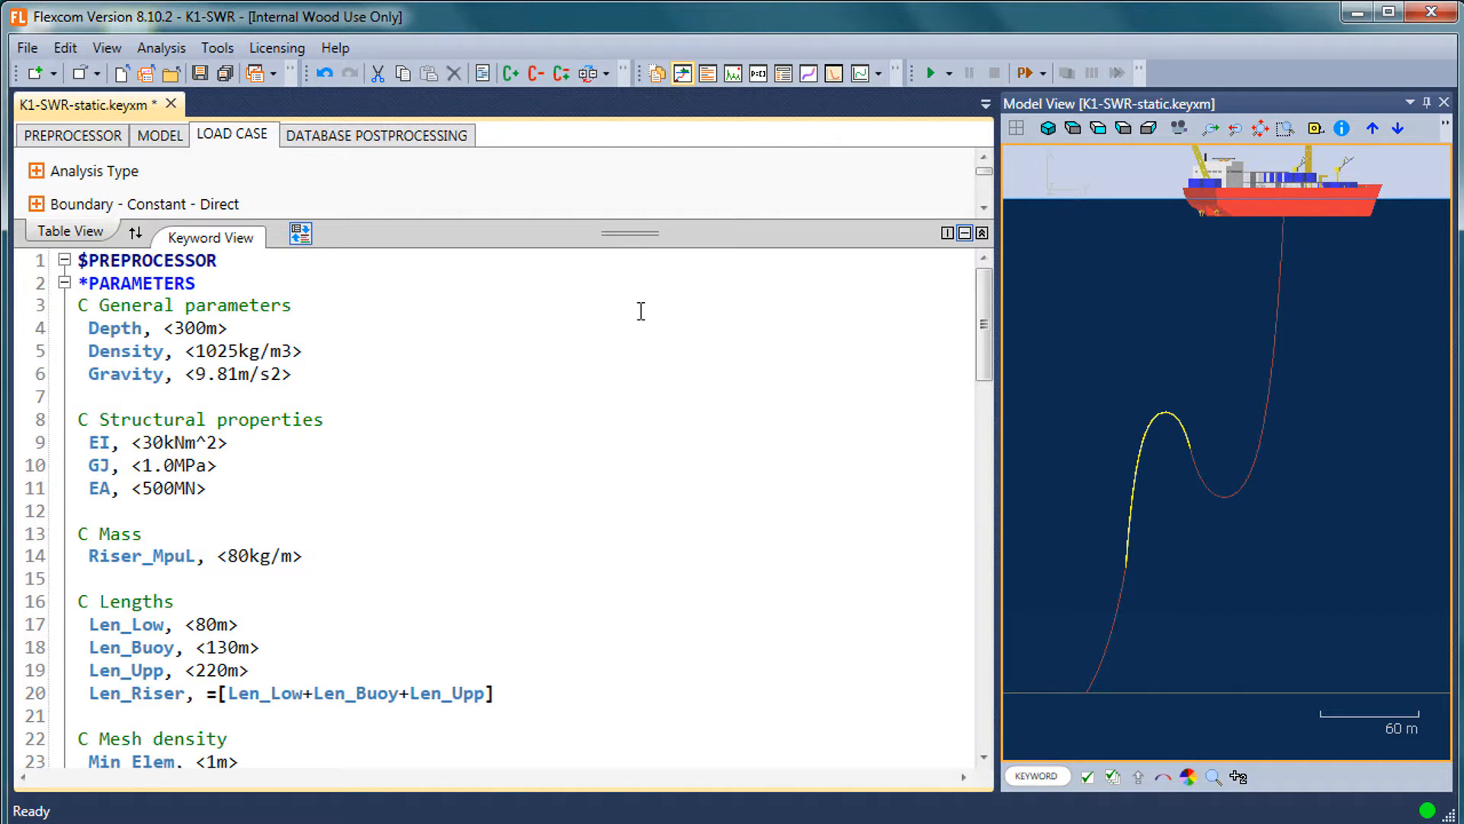
click(67, 49)
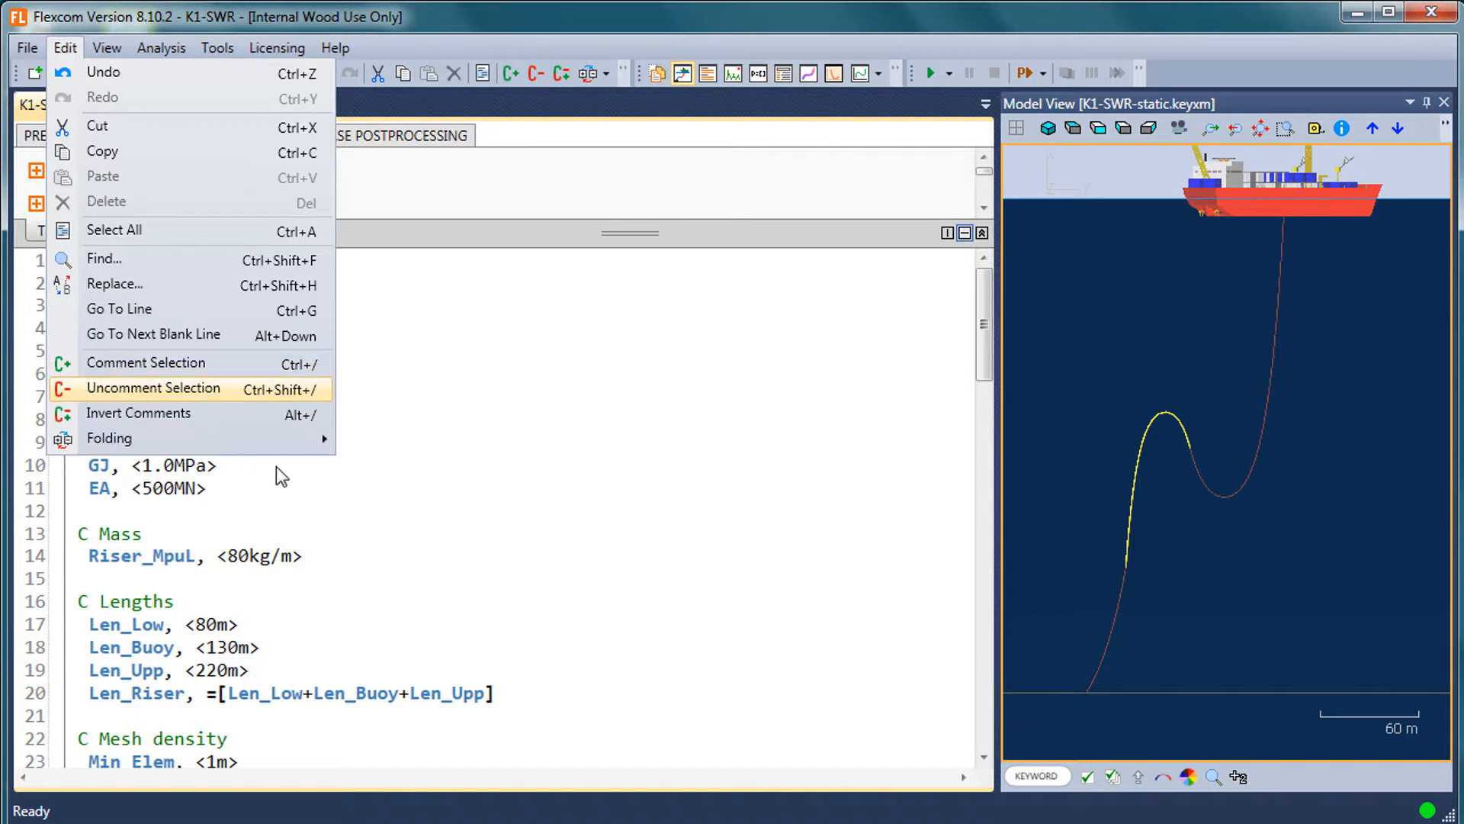
click(373, 501)
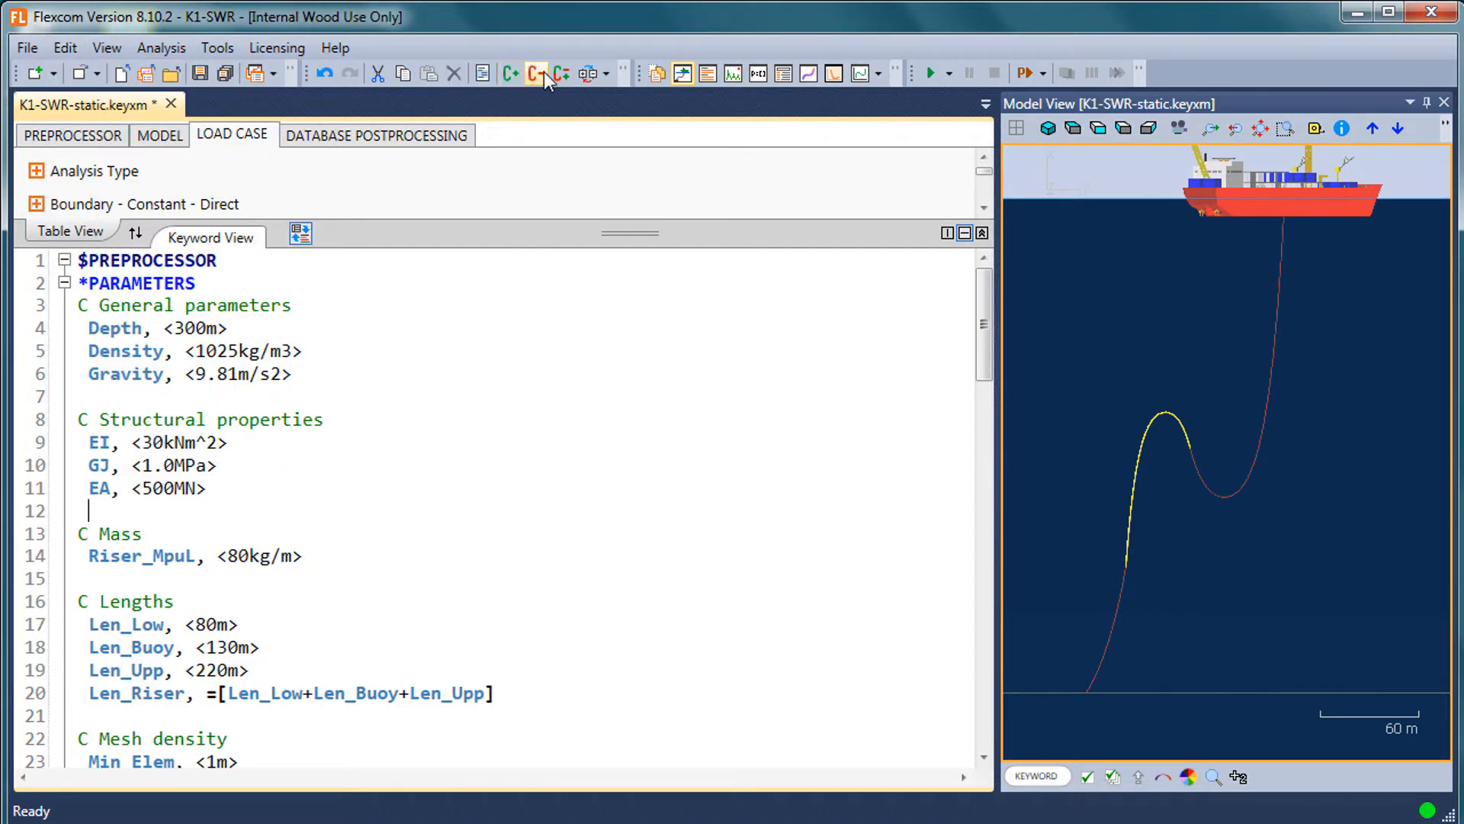
Invert the comments on the Len_Low, Len_Buoy, Len_Upp and Len_Riser lines under Lengths, and invert them back
scroll(422, 628, down, 9)
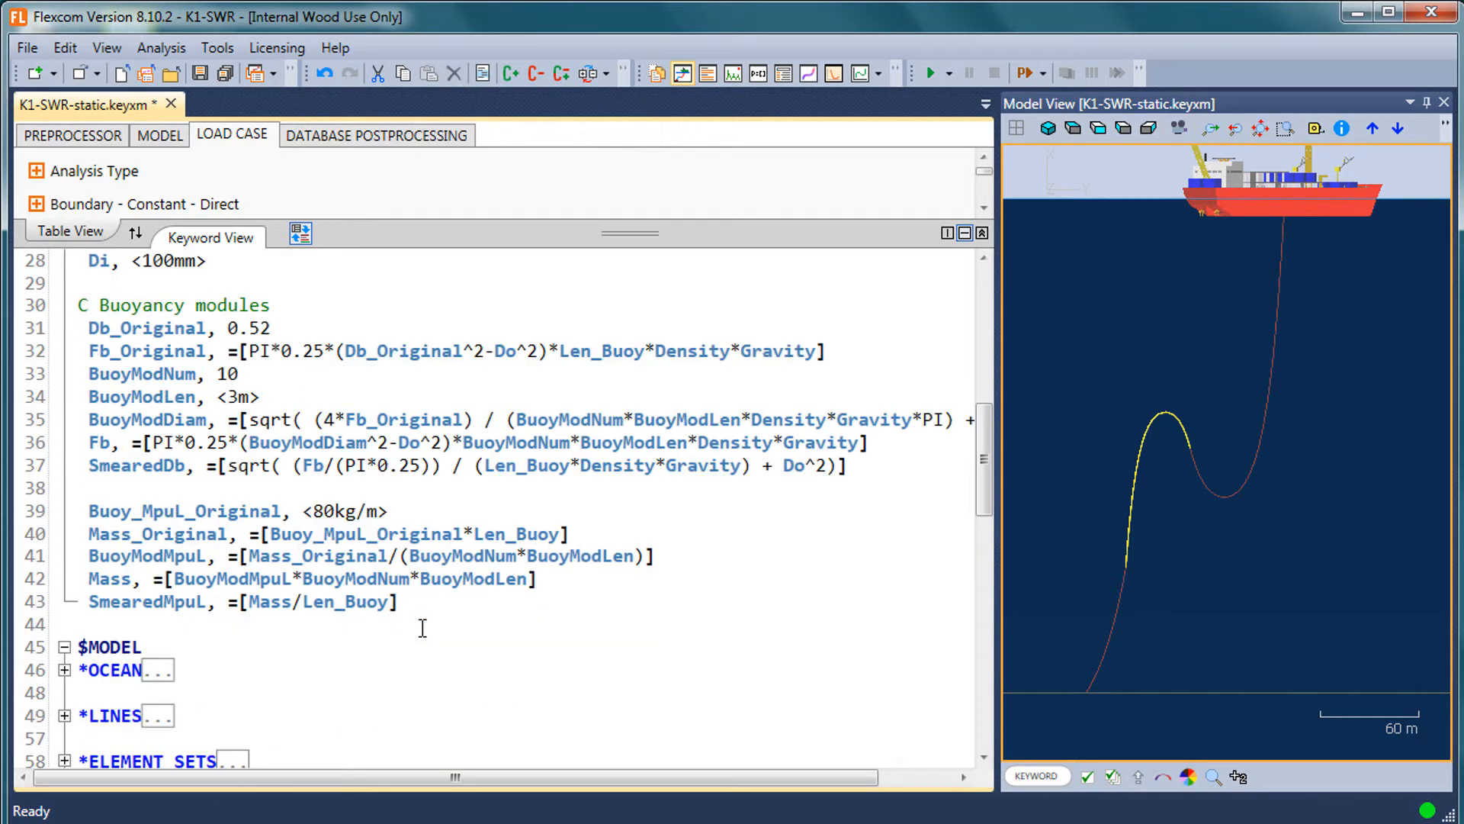
scroll(421, 628, up, 6)
click(514, 488)
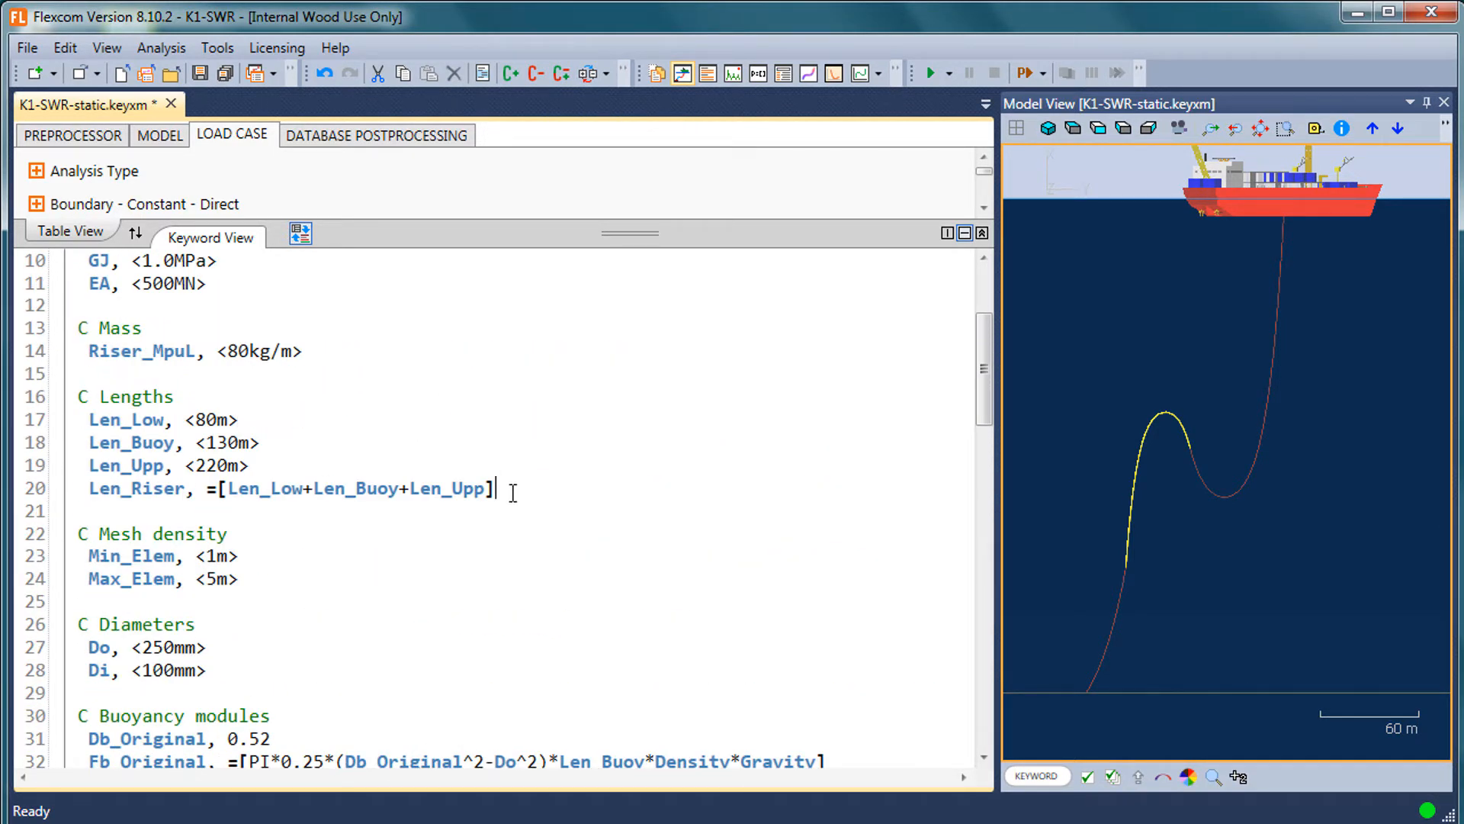
drag(513, 492, 84, 427)
click(185, 420)
drag(535, 487, 81, 420)
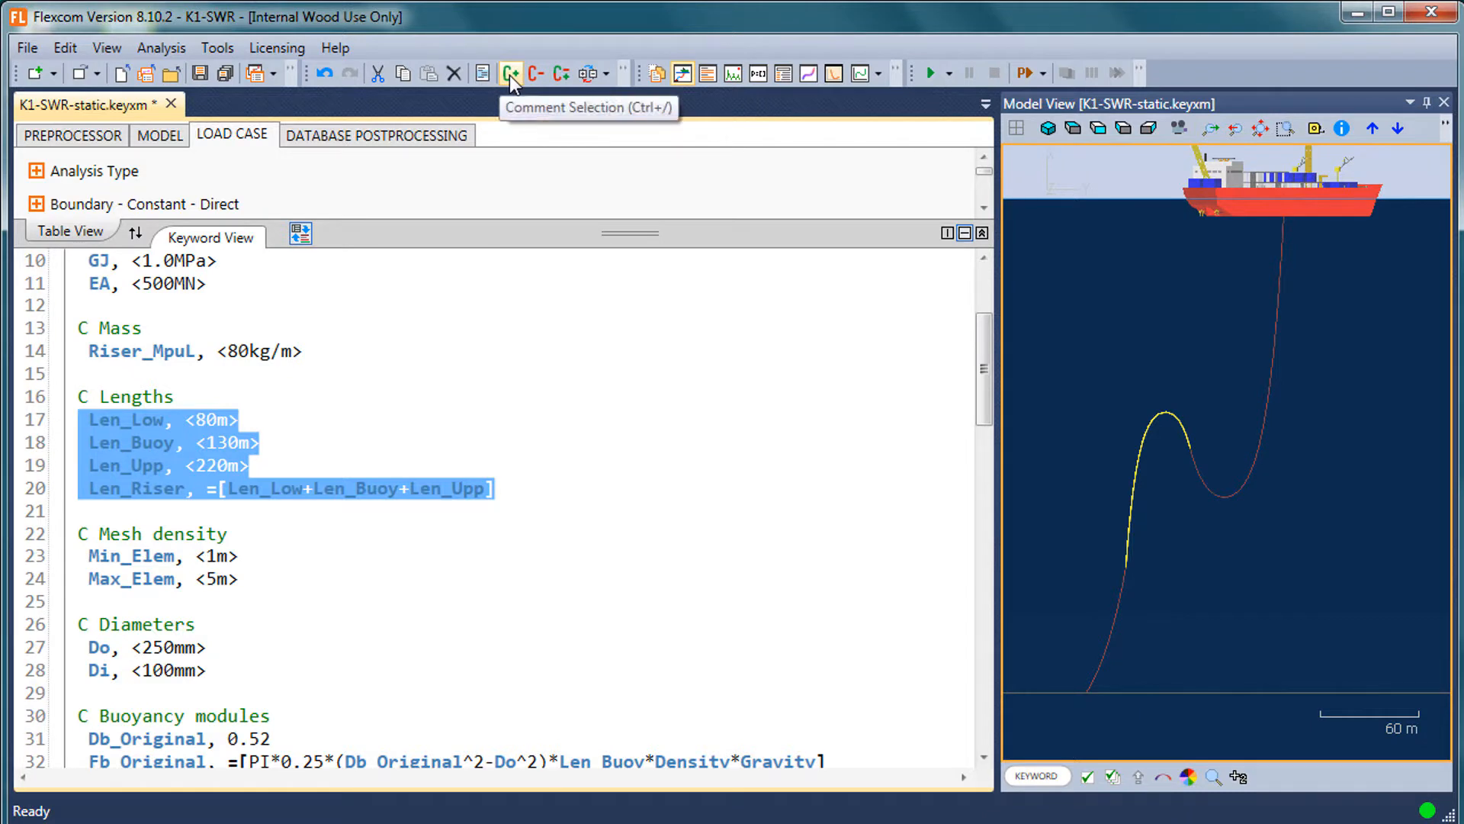
click(559, 72)
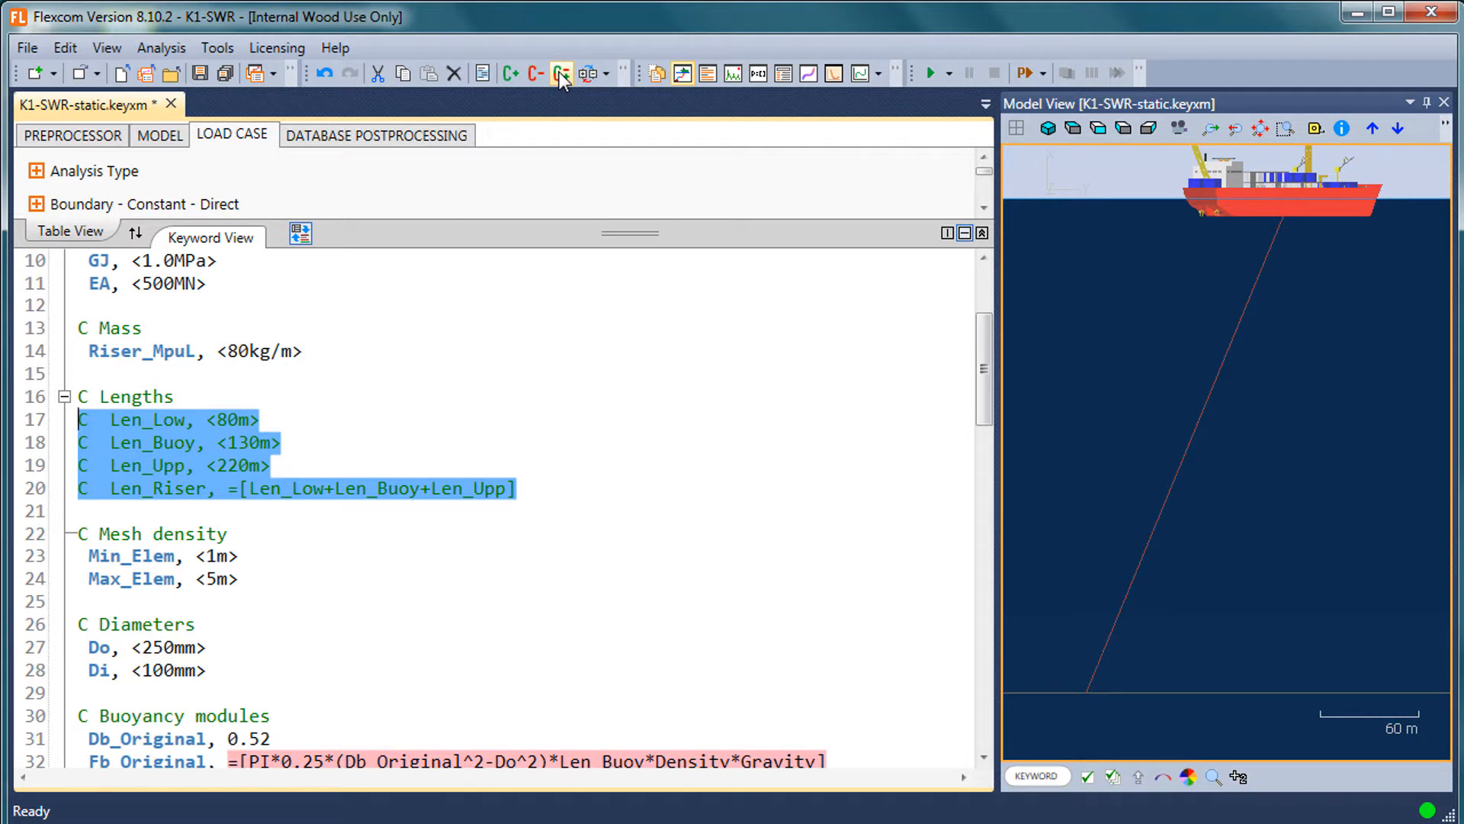
click(560, 72)
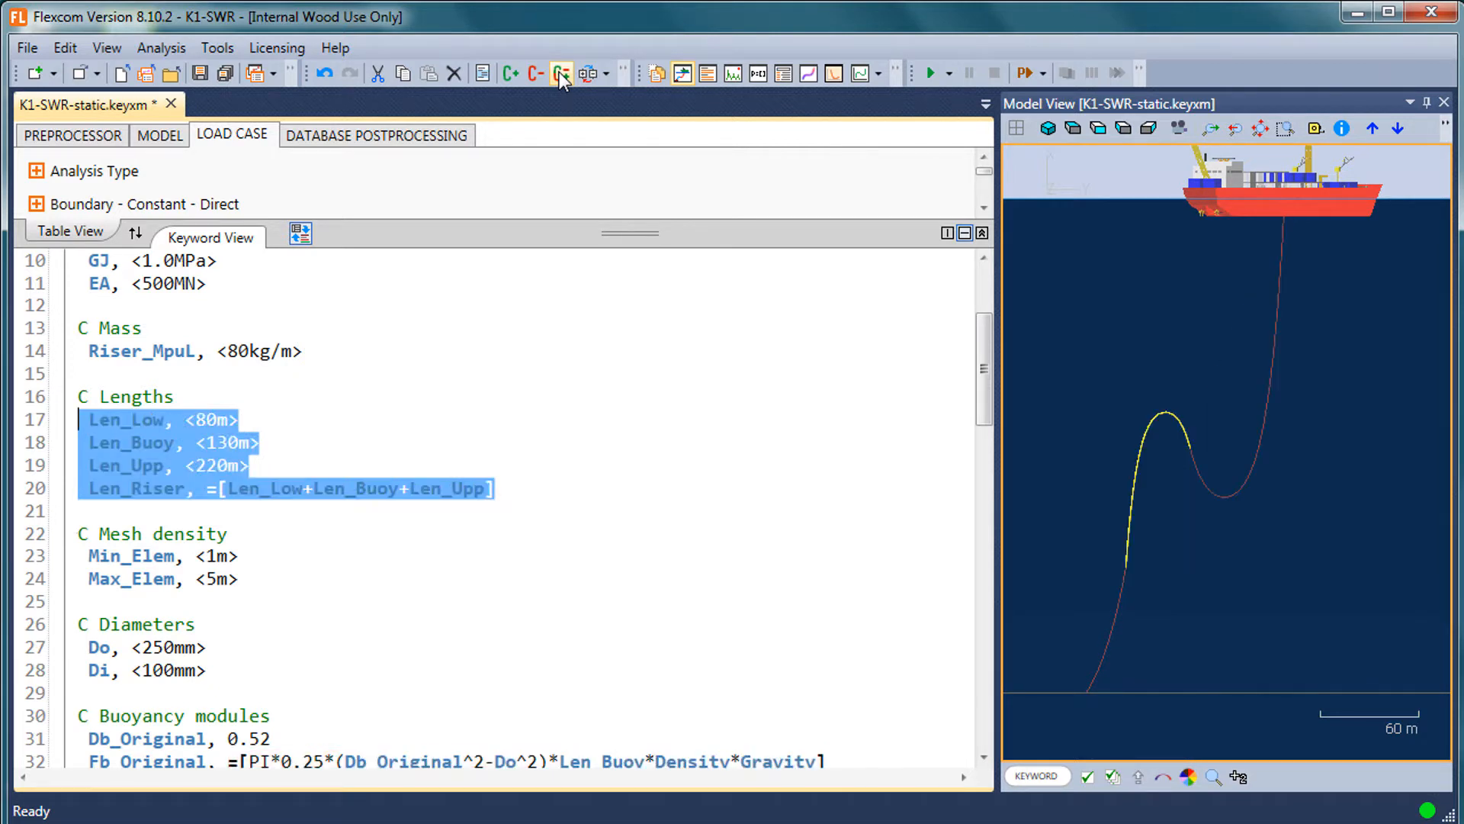
click(510, 351)
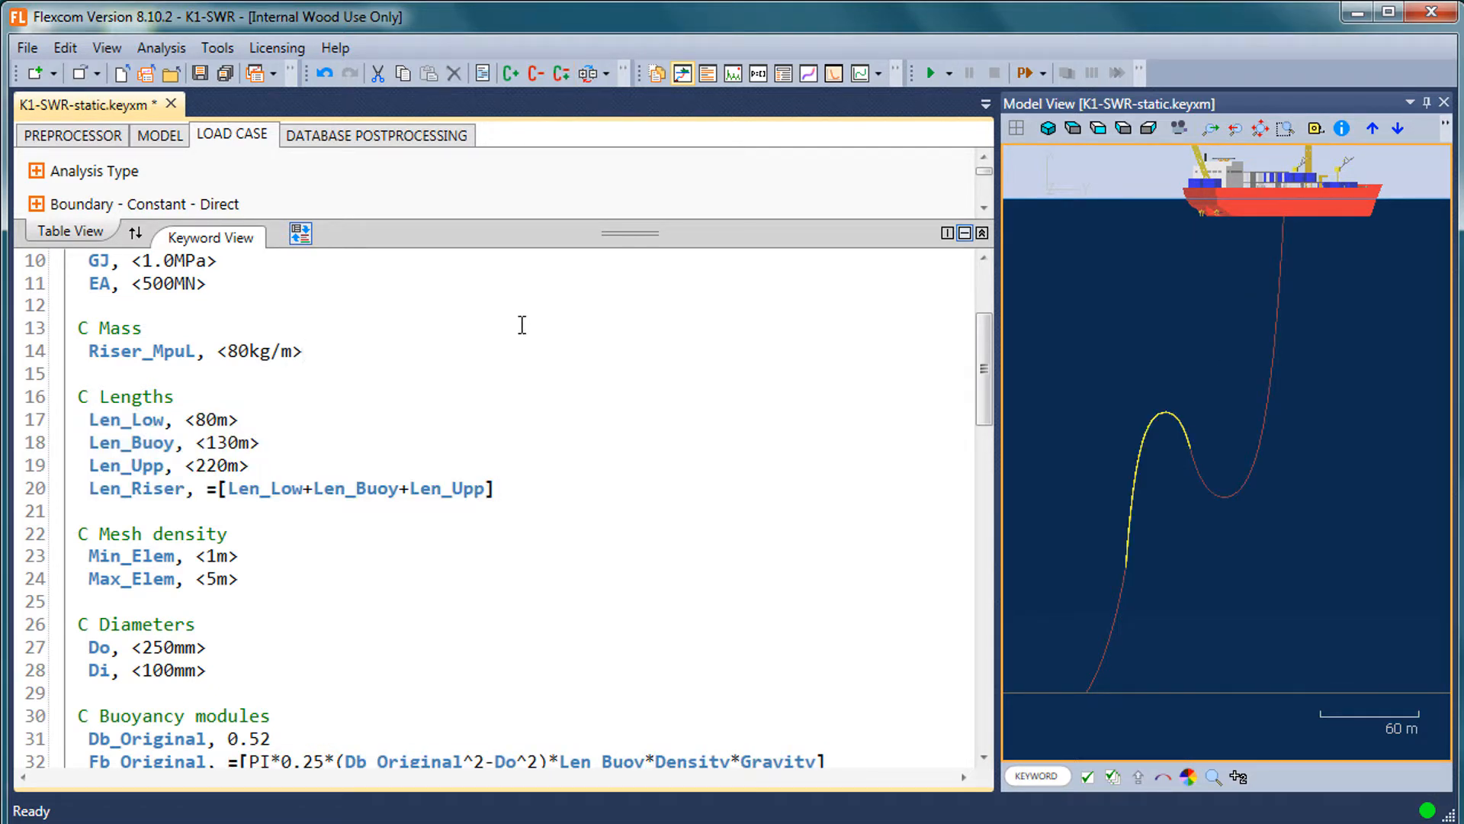
Open the context-sensitive Help topic for the active *INTERNAL FLUID keyword near the end of the file
scroll(523, 324, down, 7)
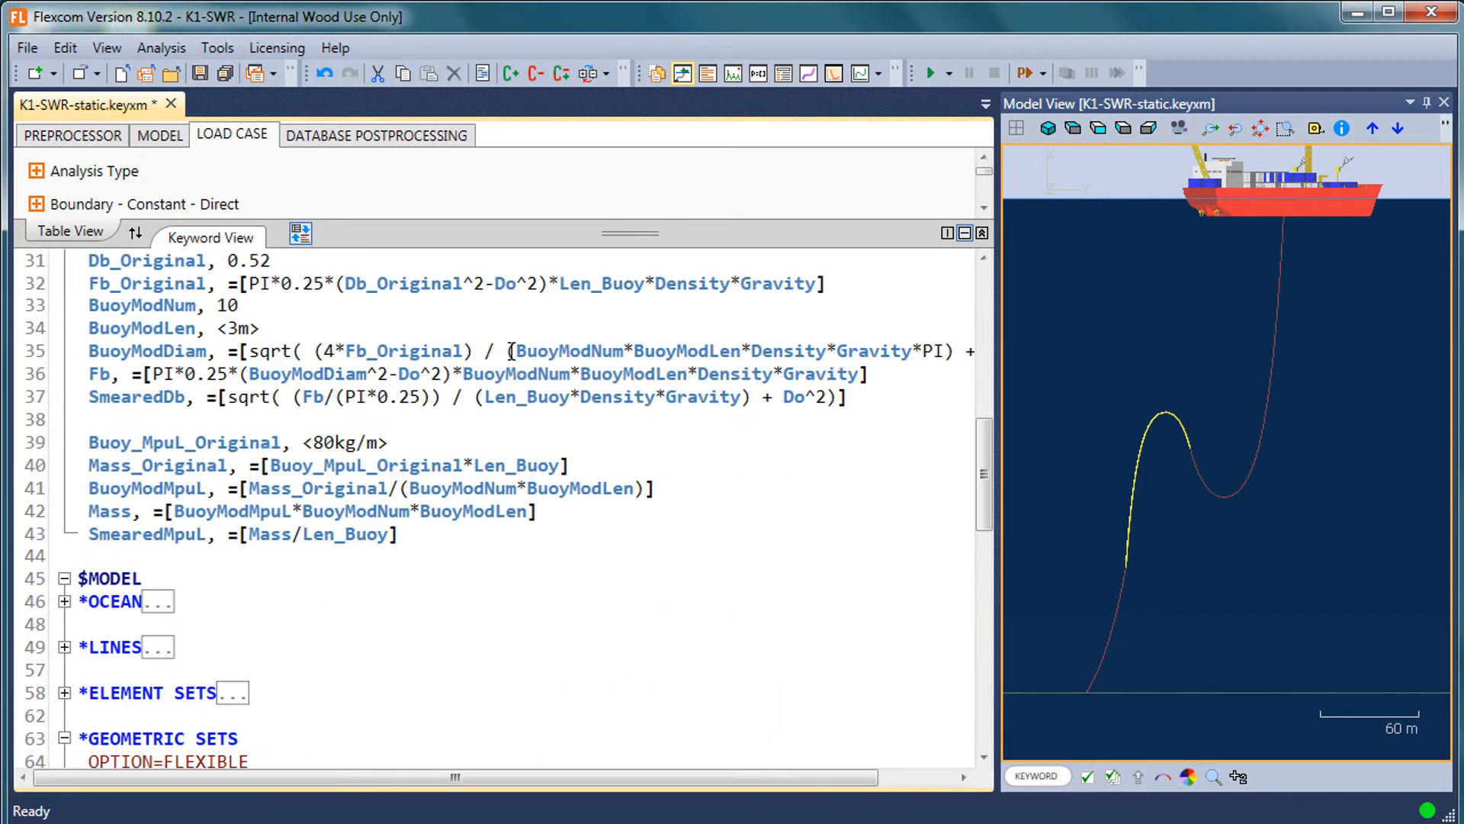
key(ctrl+End)
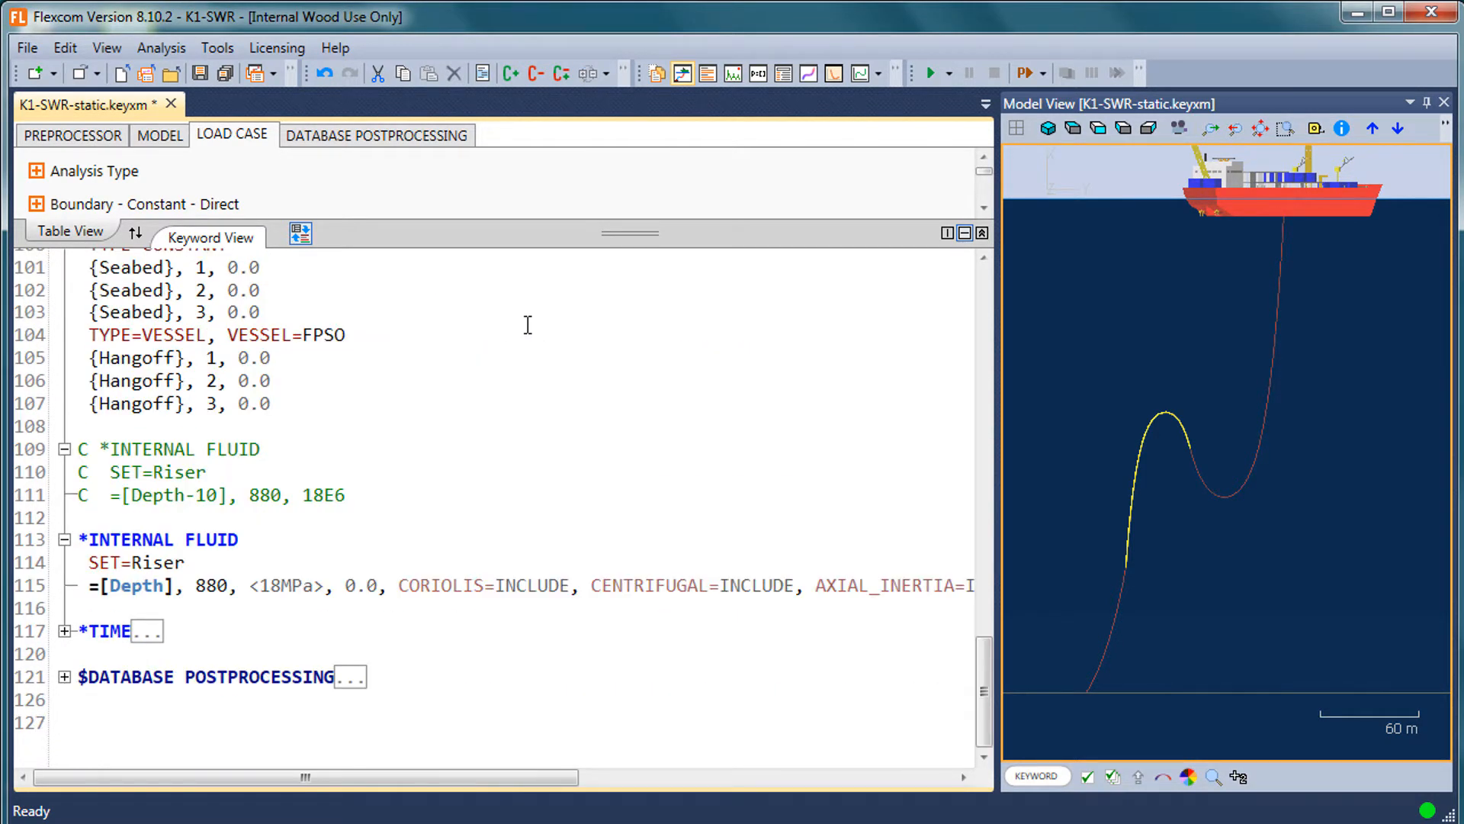
click(219, 540)
click(224, 585)
click(190, 562)
drag(189, 550, 197, 586)
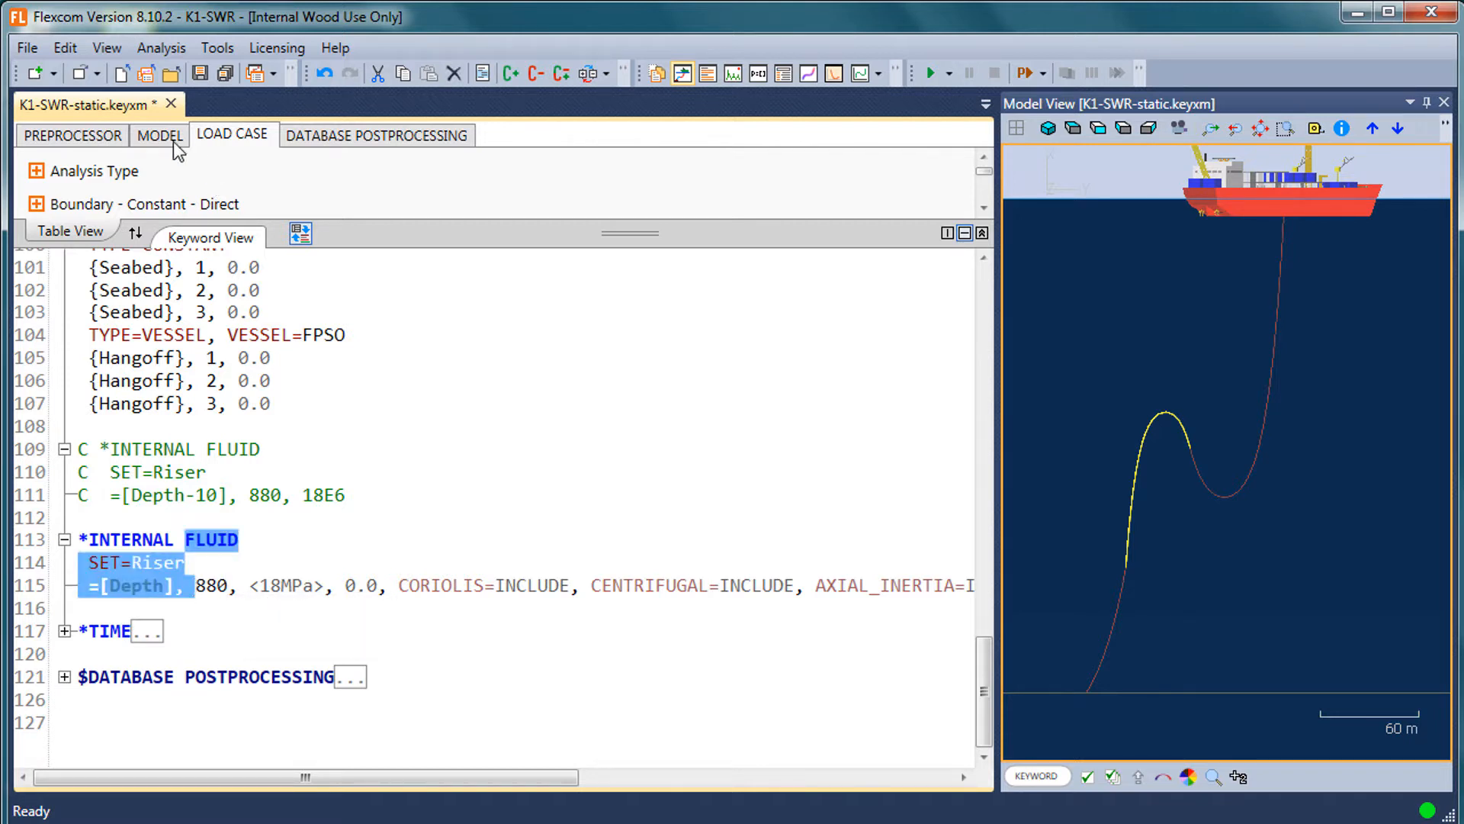
click(189, 610)
click(177, 541)
click(191, 556)
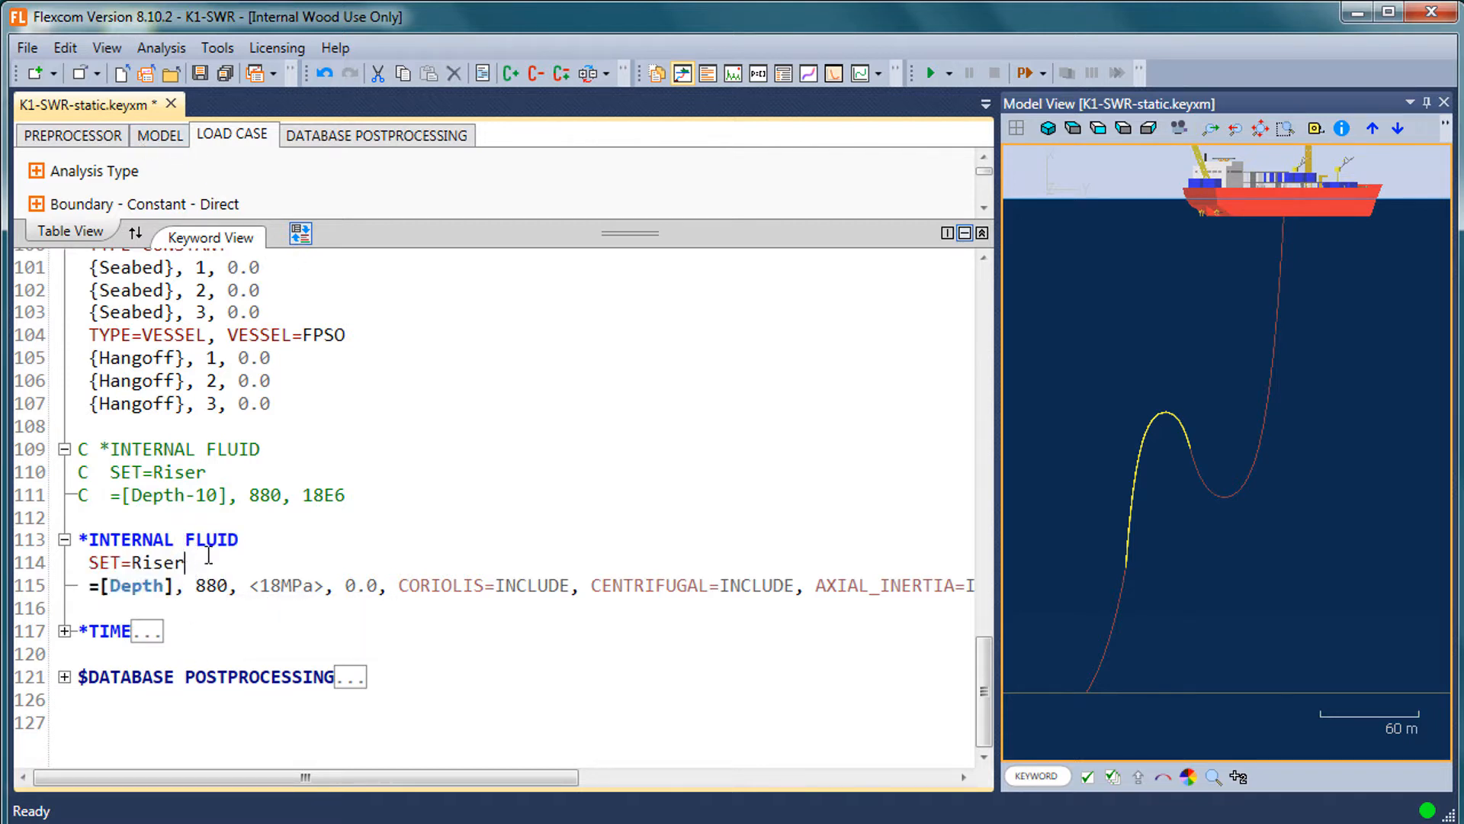
key(F1)
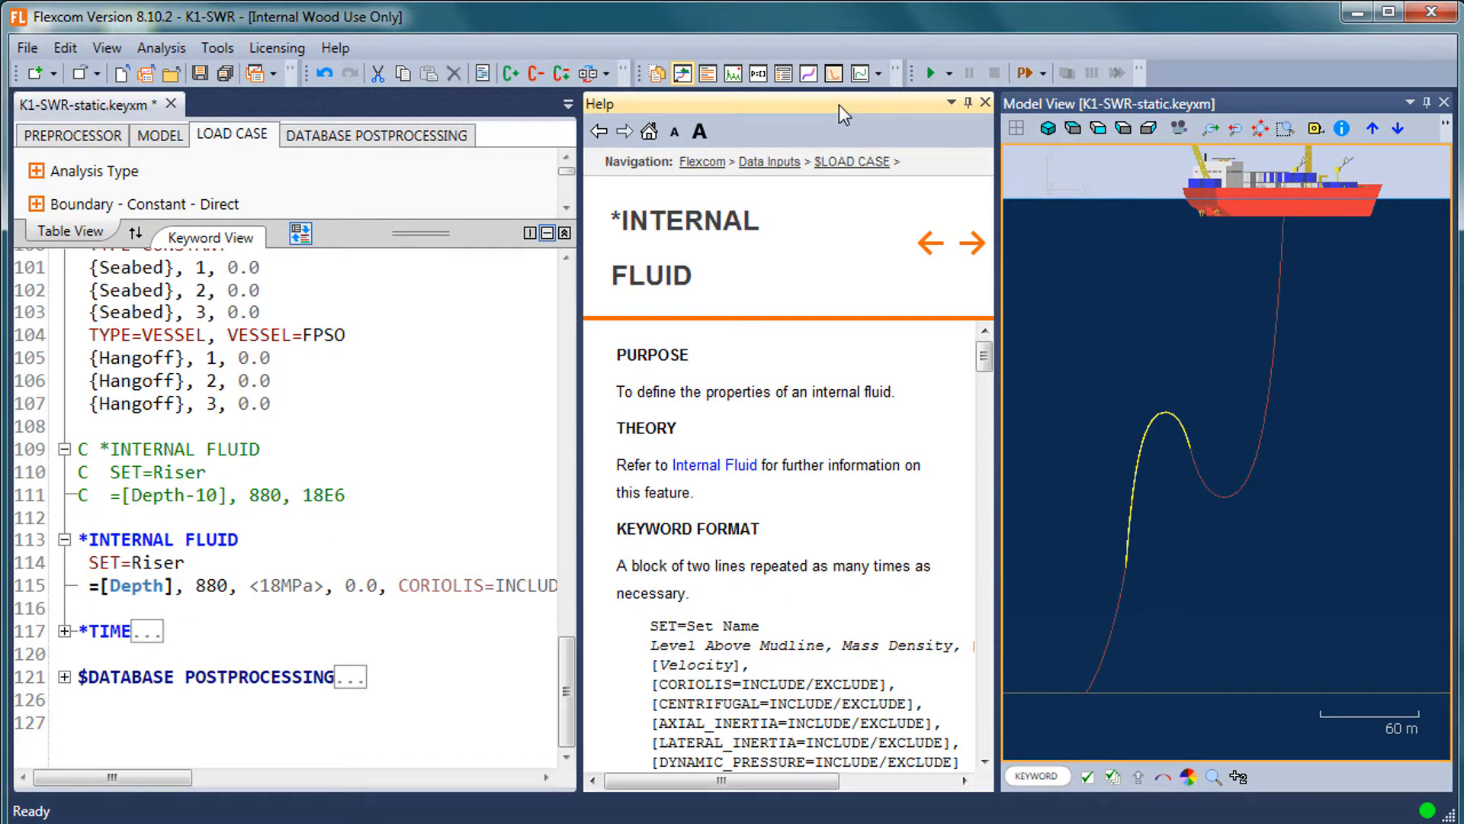
Dock the Help pane as a tabbed document alongside the keyword file and highlight the KEYWORD FORMAT syntax block
drag(839, 104, 509, 436)
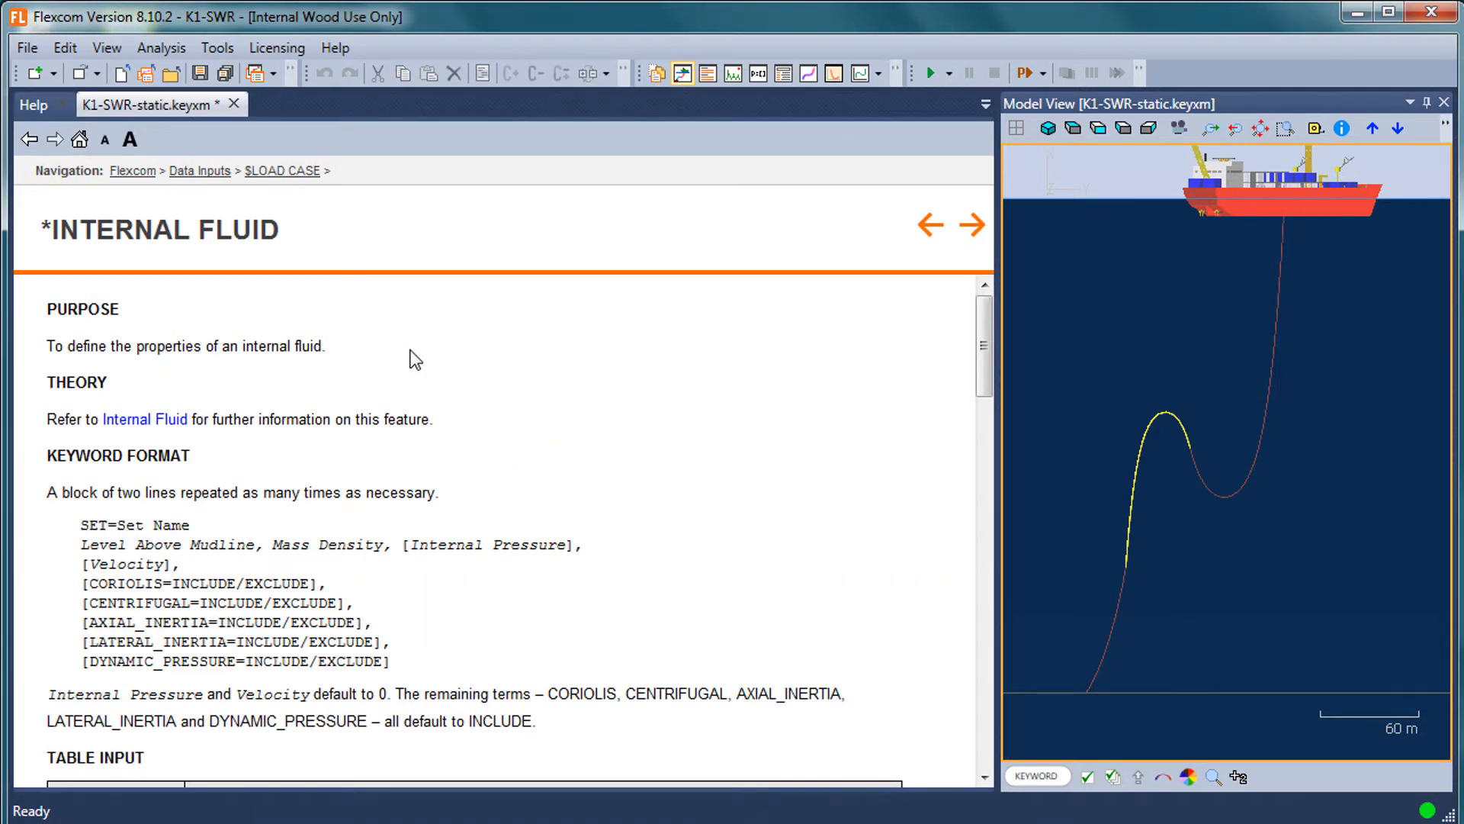
scroll(415, 360, down, 2)
drag(410, 591, 95, 451)
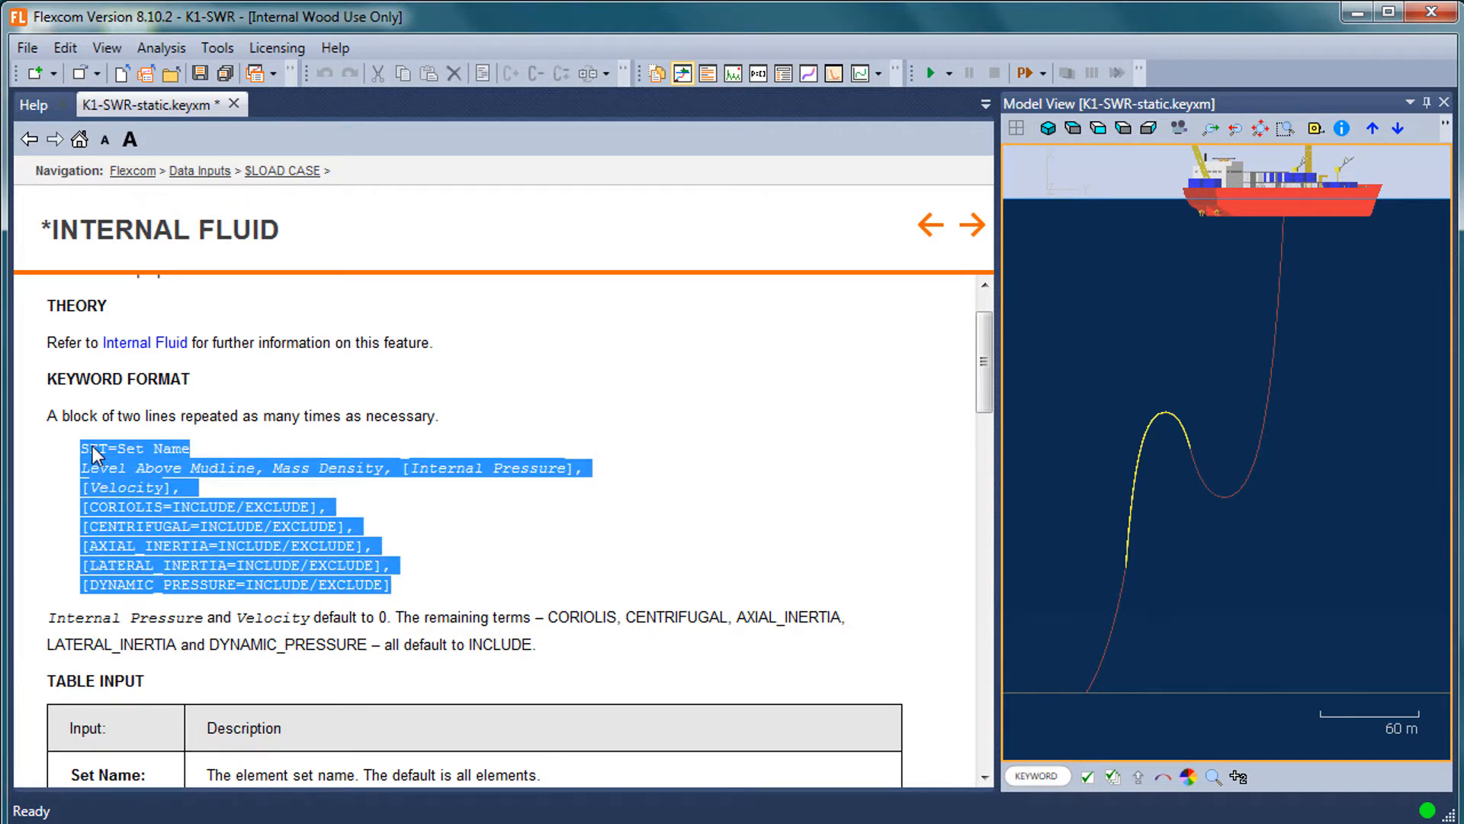
Read through the *INTERNAL FLUID help topic, covering its table input descriptions and notes (a) to (h)
click(439, 517)
scroll(441, 512, down, 5)
scroll(442, 511, down, 1)
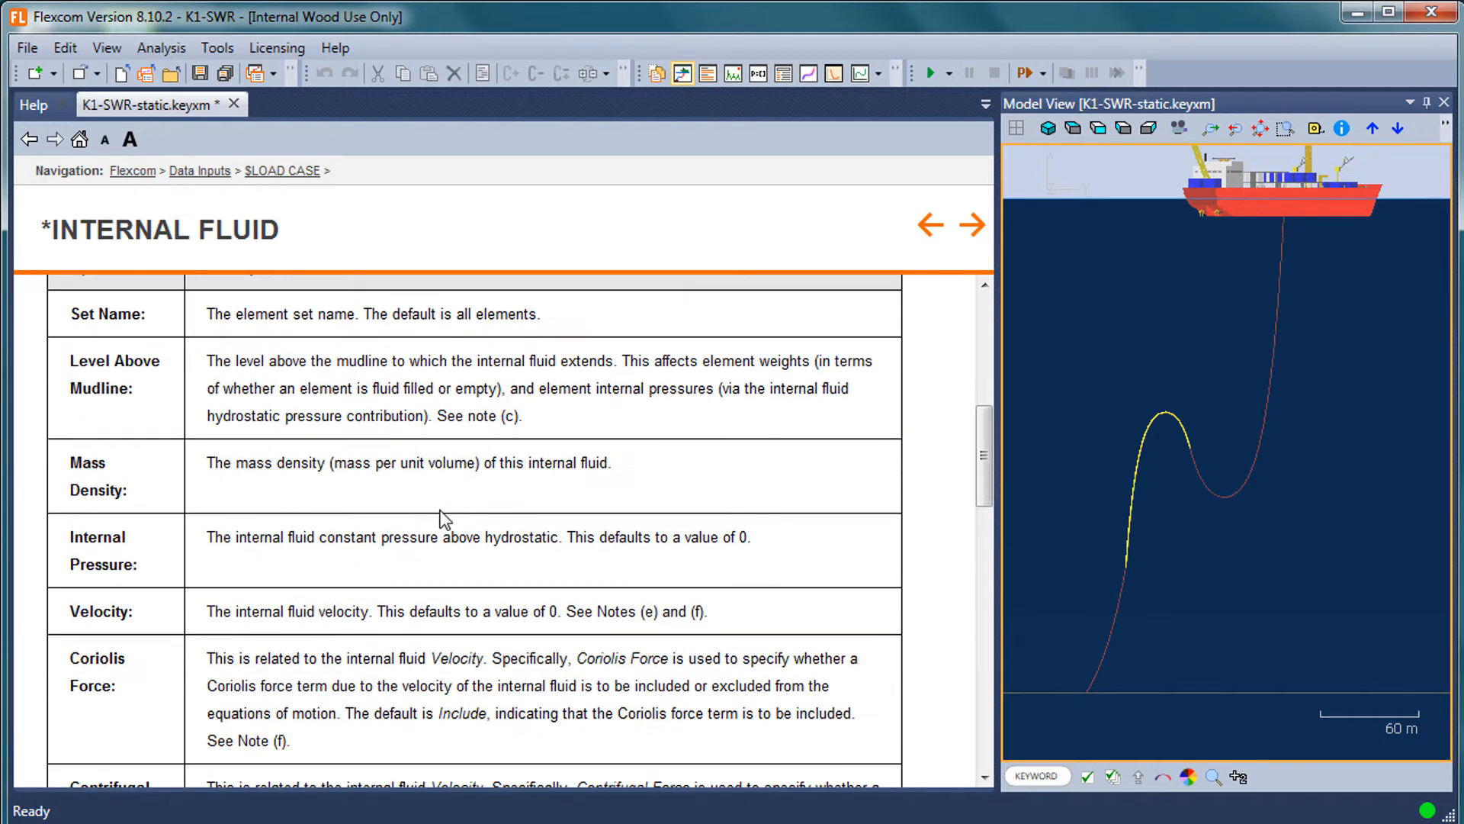
scroll(444, 521, up, 1)
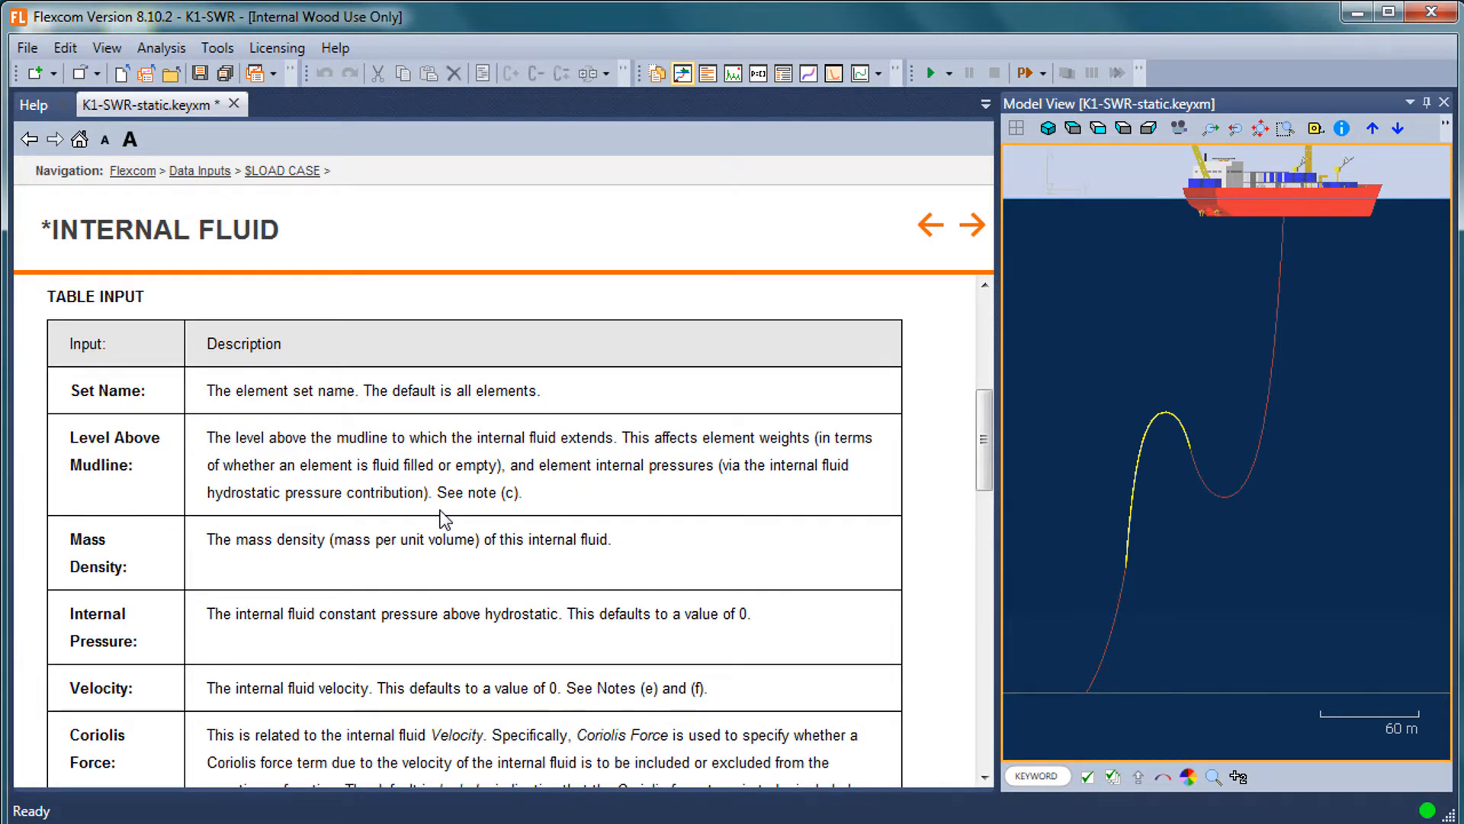
scroll(445, 521, down, 7)
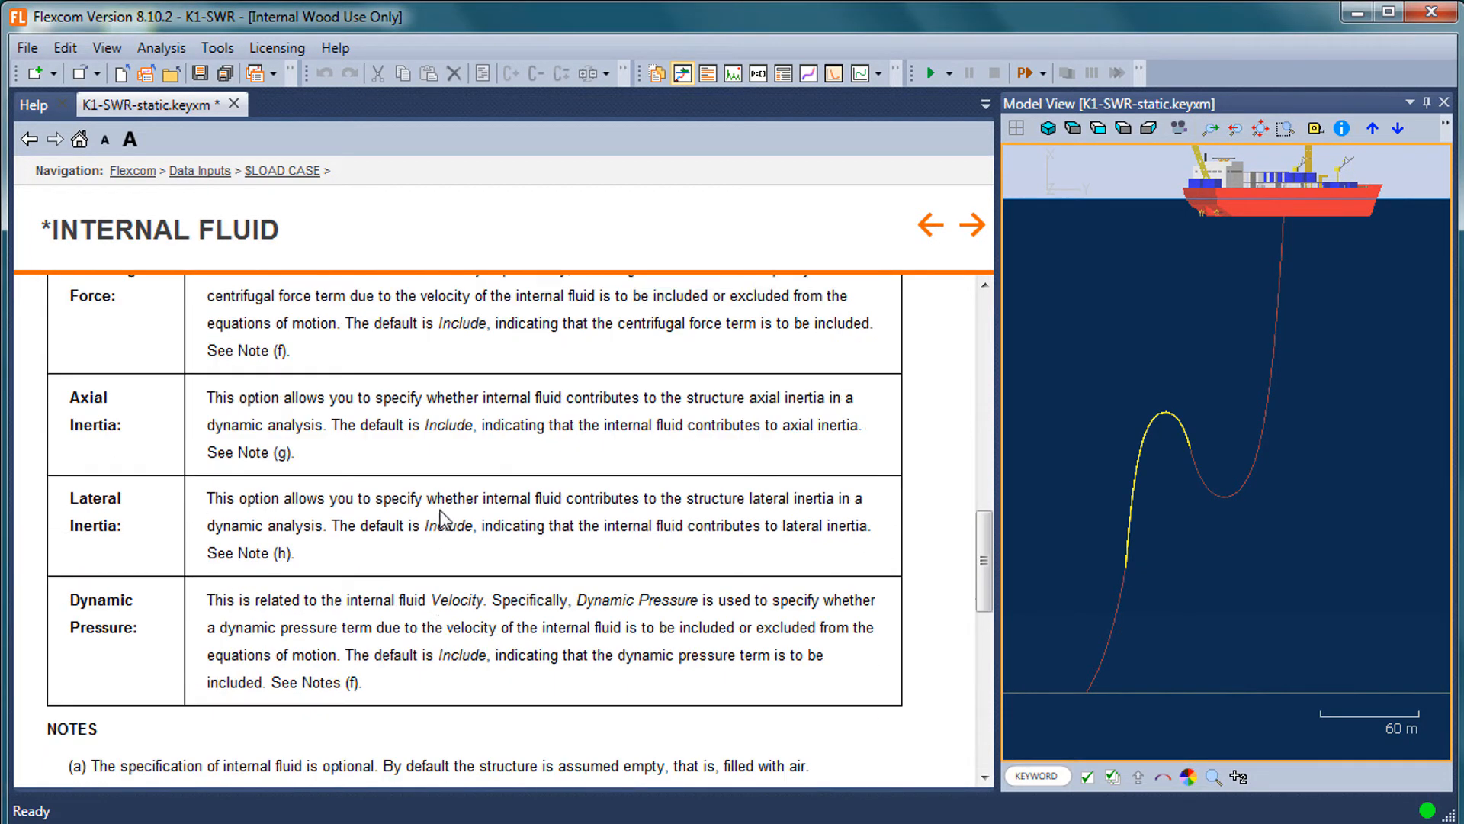
scroll(444, 521, down, 3)
scroll(442, 520, up, 2)
scroll(442, 515, down, 5)
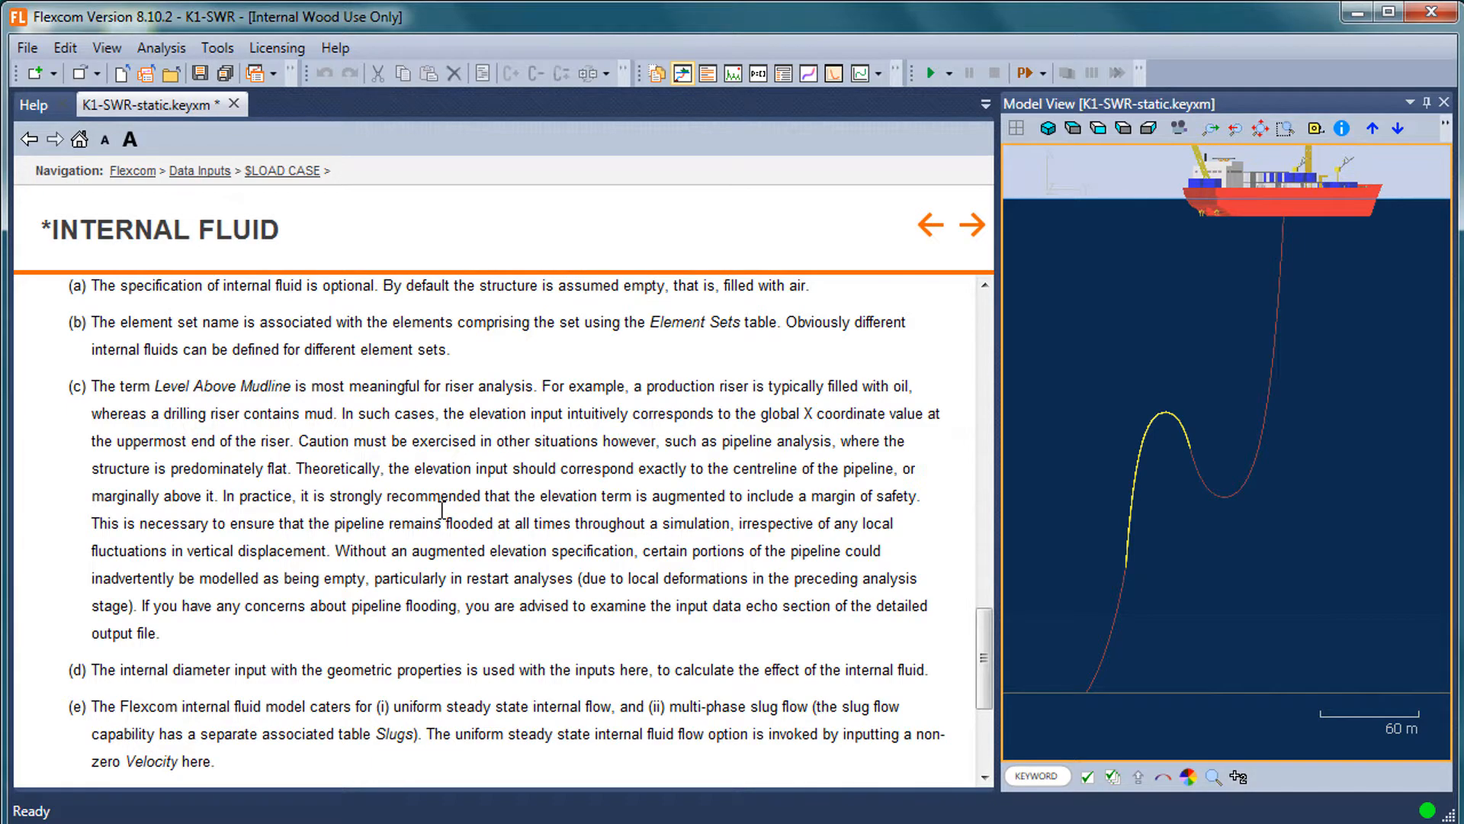
scroll(443, 510, down, 4)
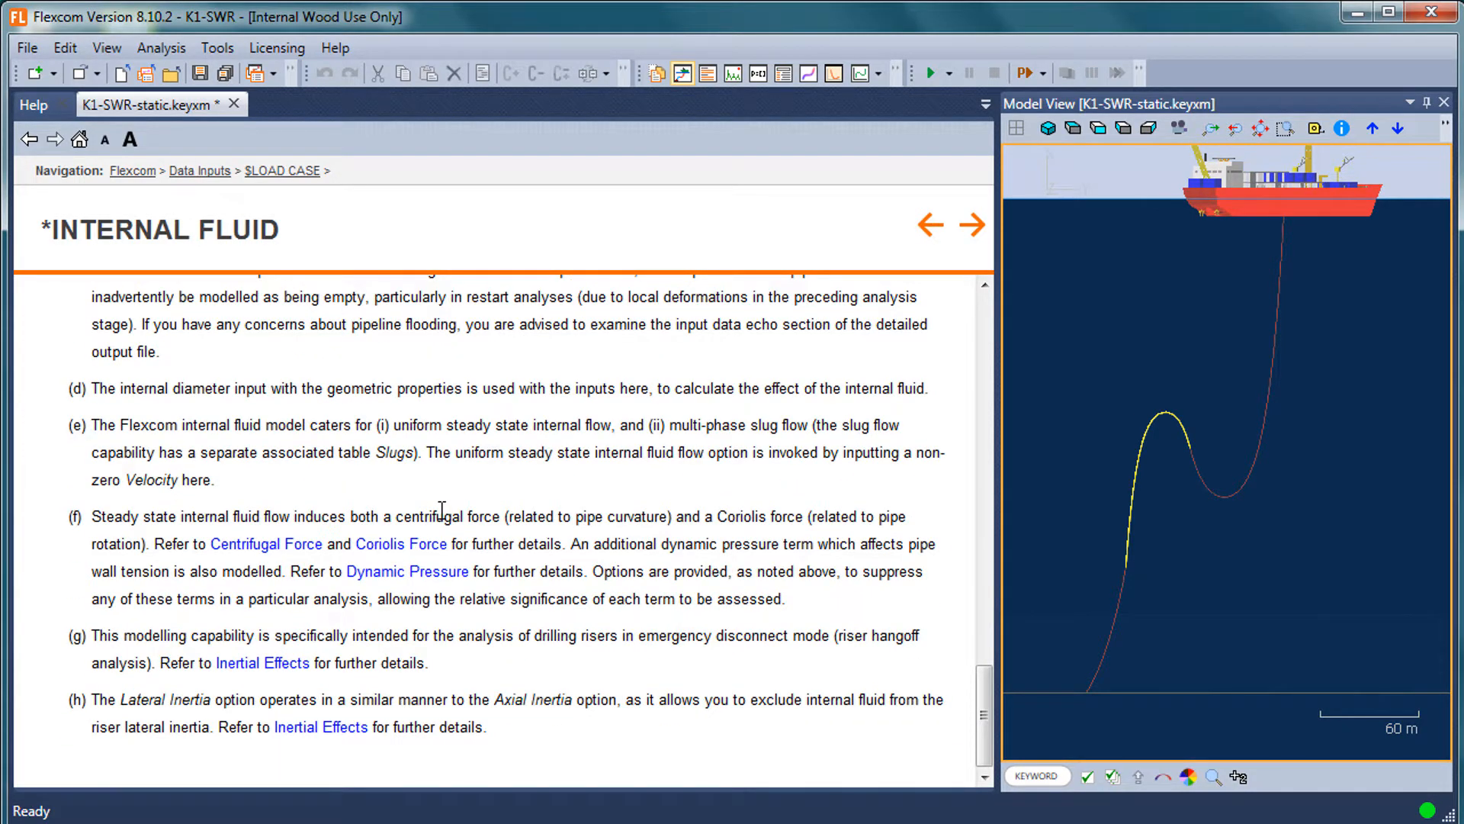
scroll(442, 512, up, 15)
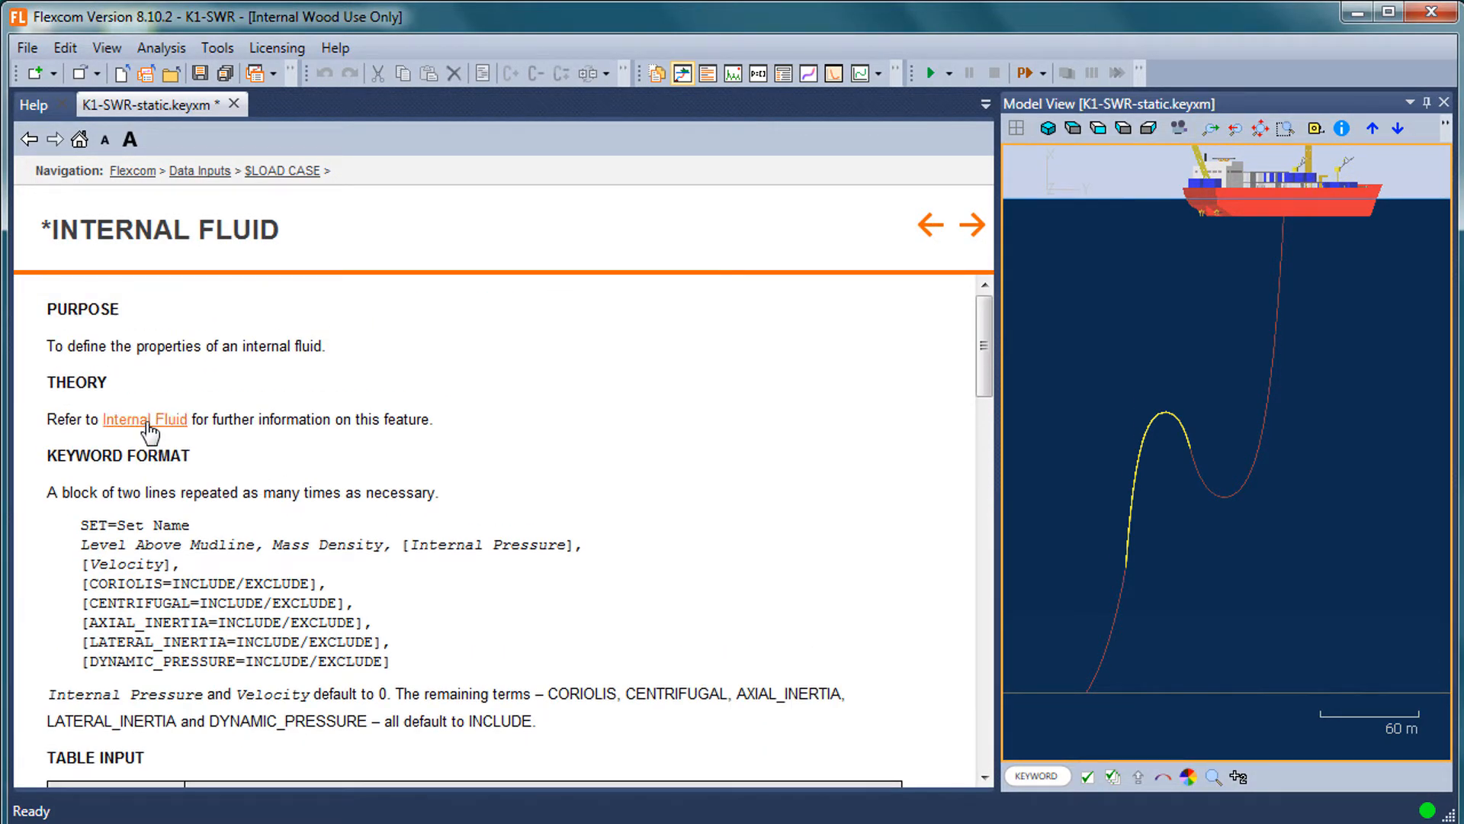
Follow the Internal Fluid theory link, review its further information sections, and read the Centrifugal Force theory topic
click(147, 424)
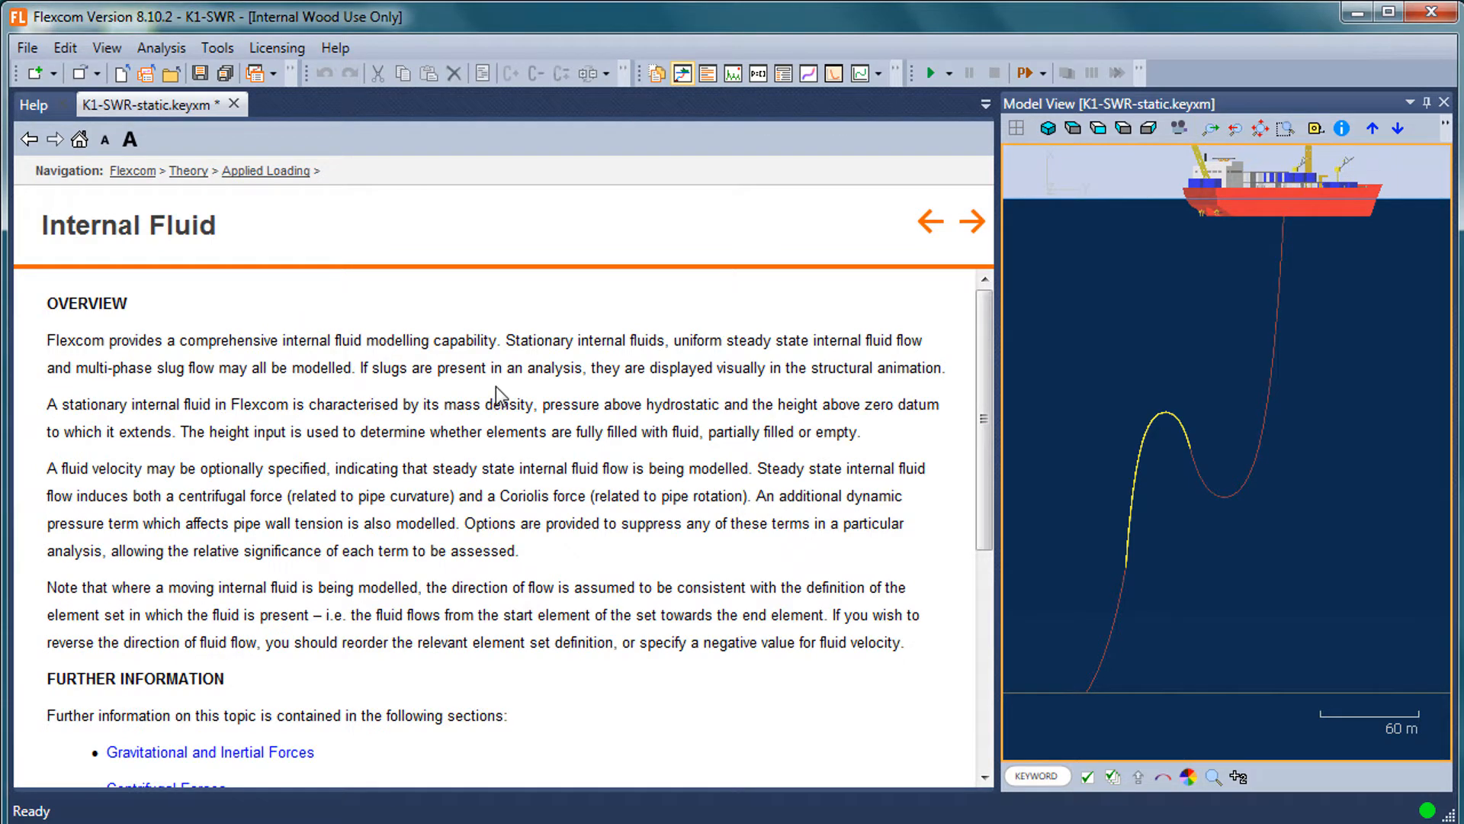
scroll(496, 393, down, 4)
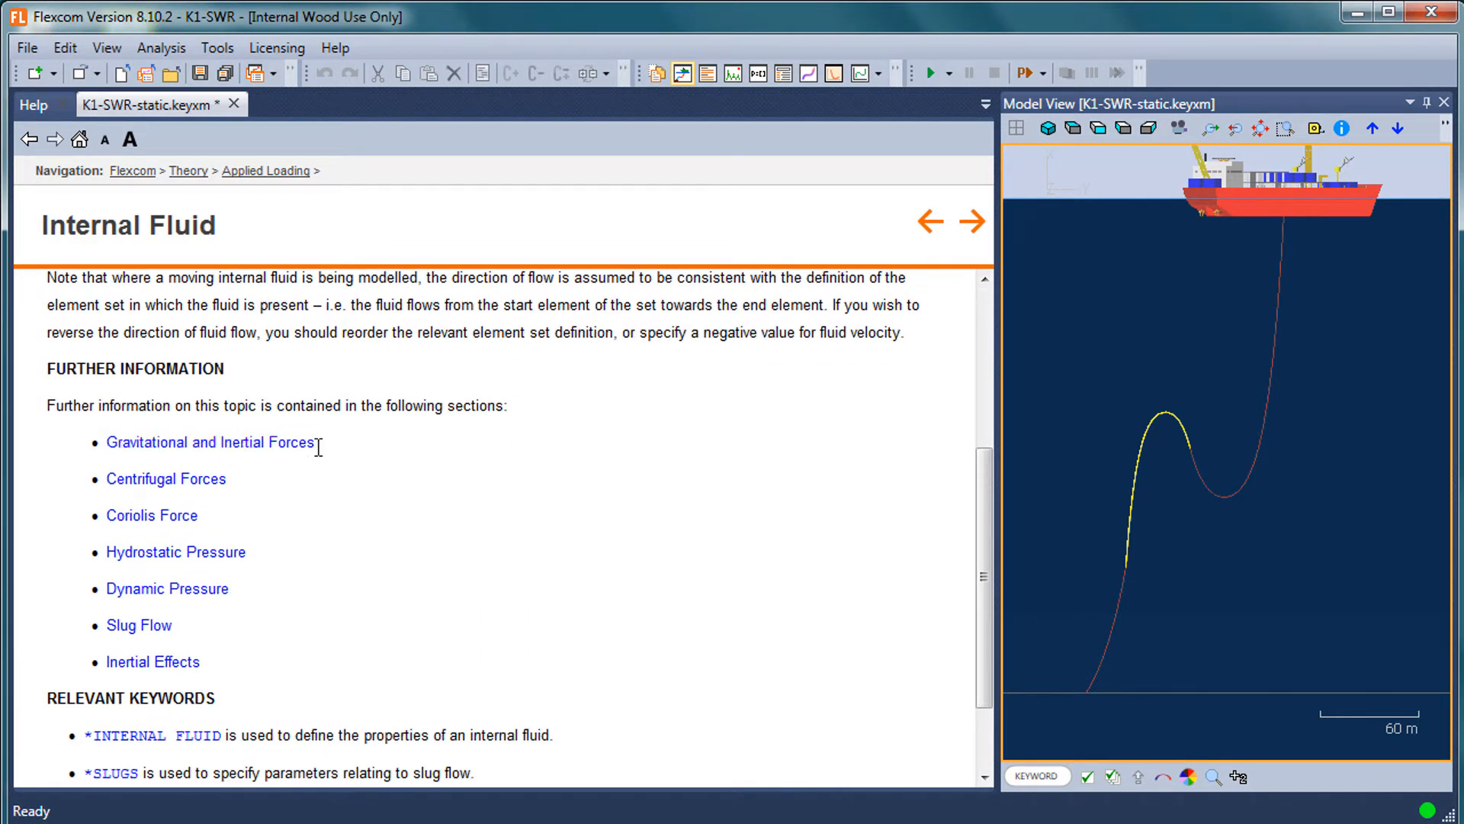
click(204, 488)
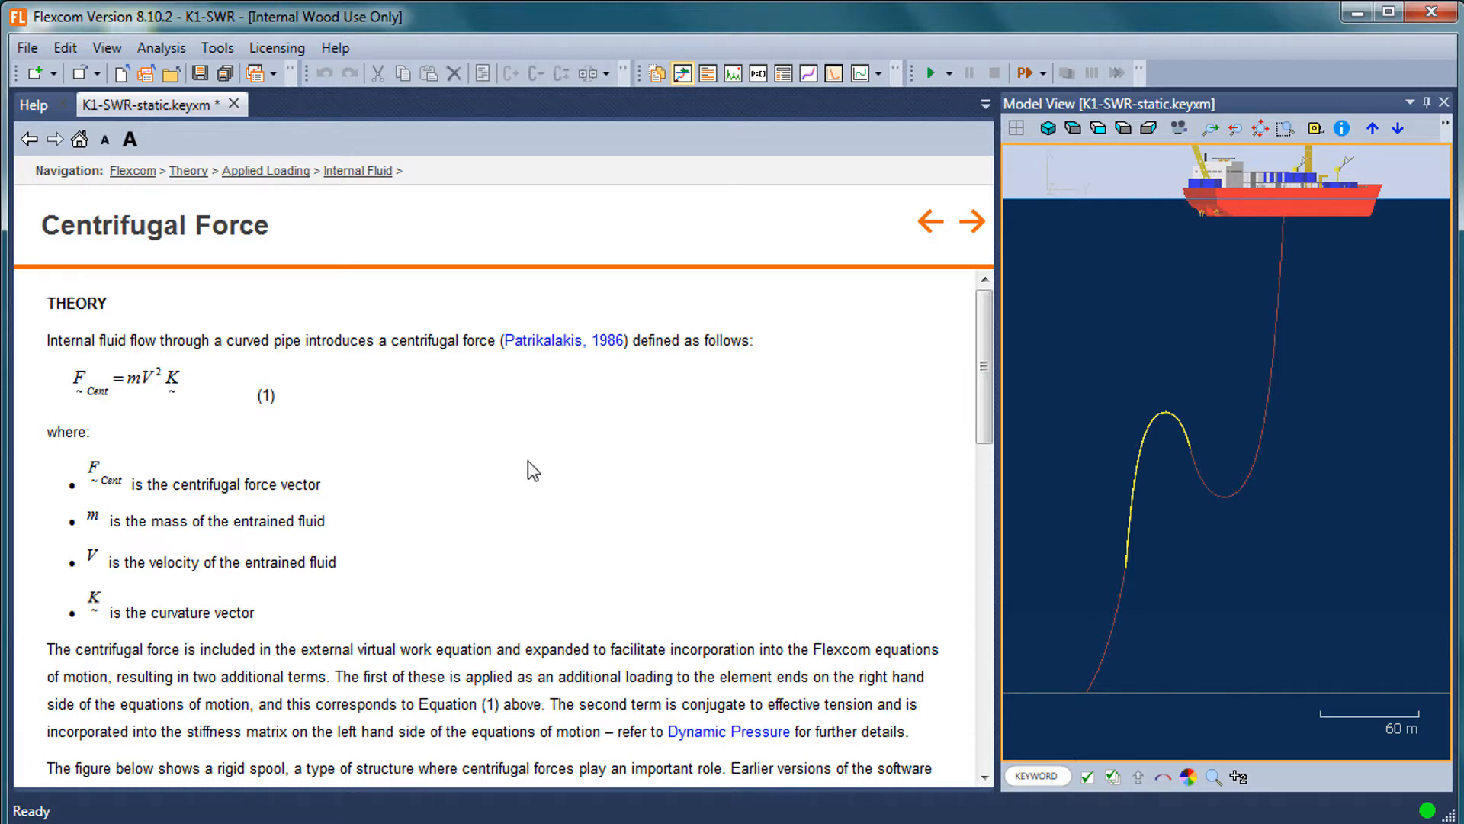
scroll(529, 462, down, 3)
scroll(527, 461, up, 3)
Return to the K1-SWR-static keyword file and adjust the height split between Table View and Keyword View
click(136, 104)
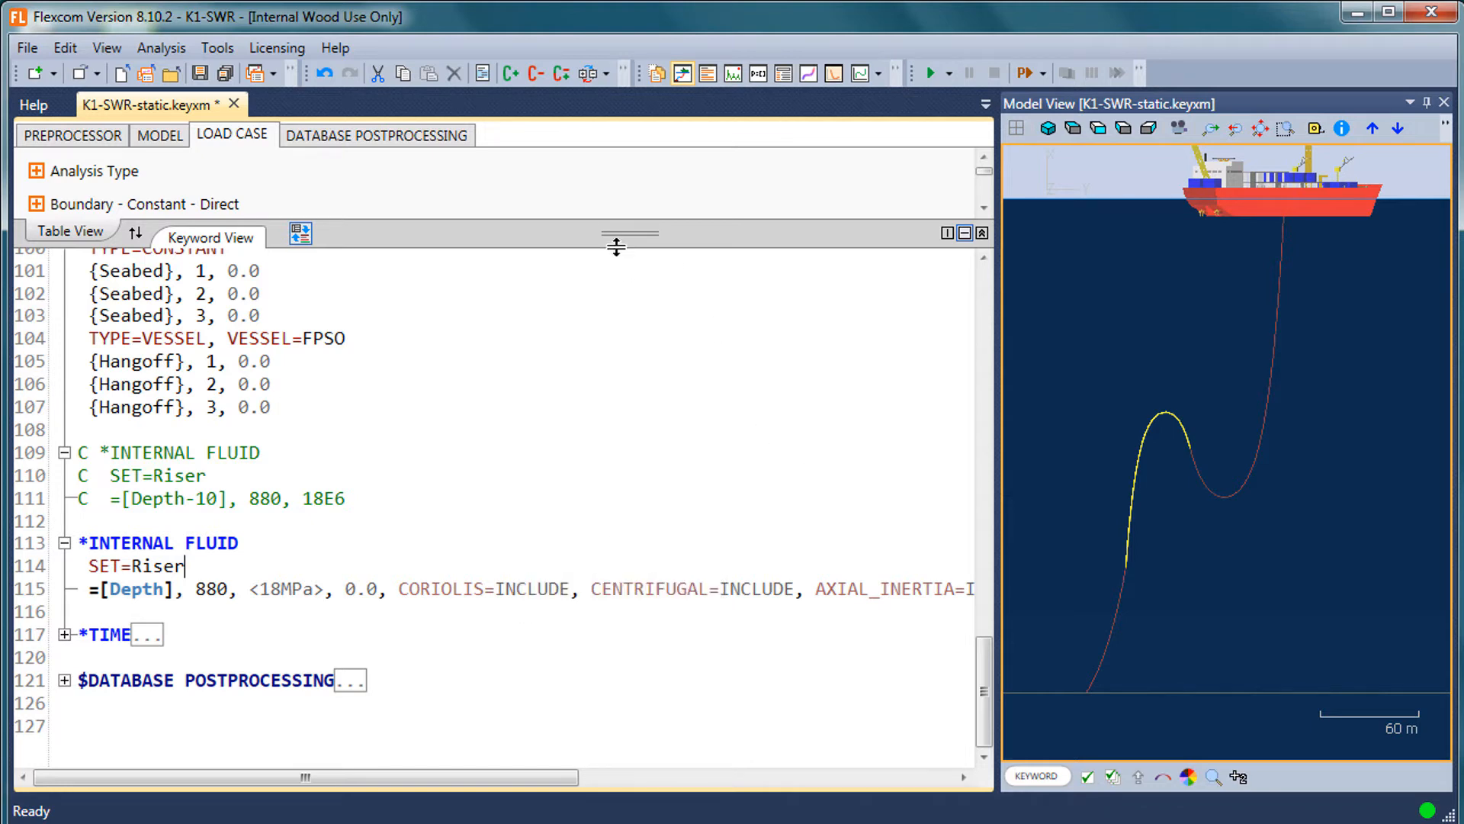
drag(608, 238, 611, 435)
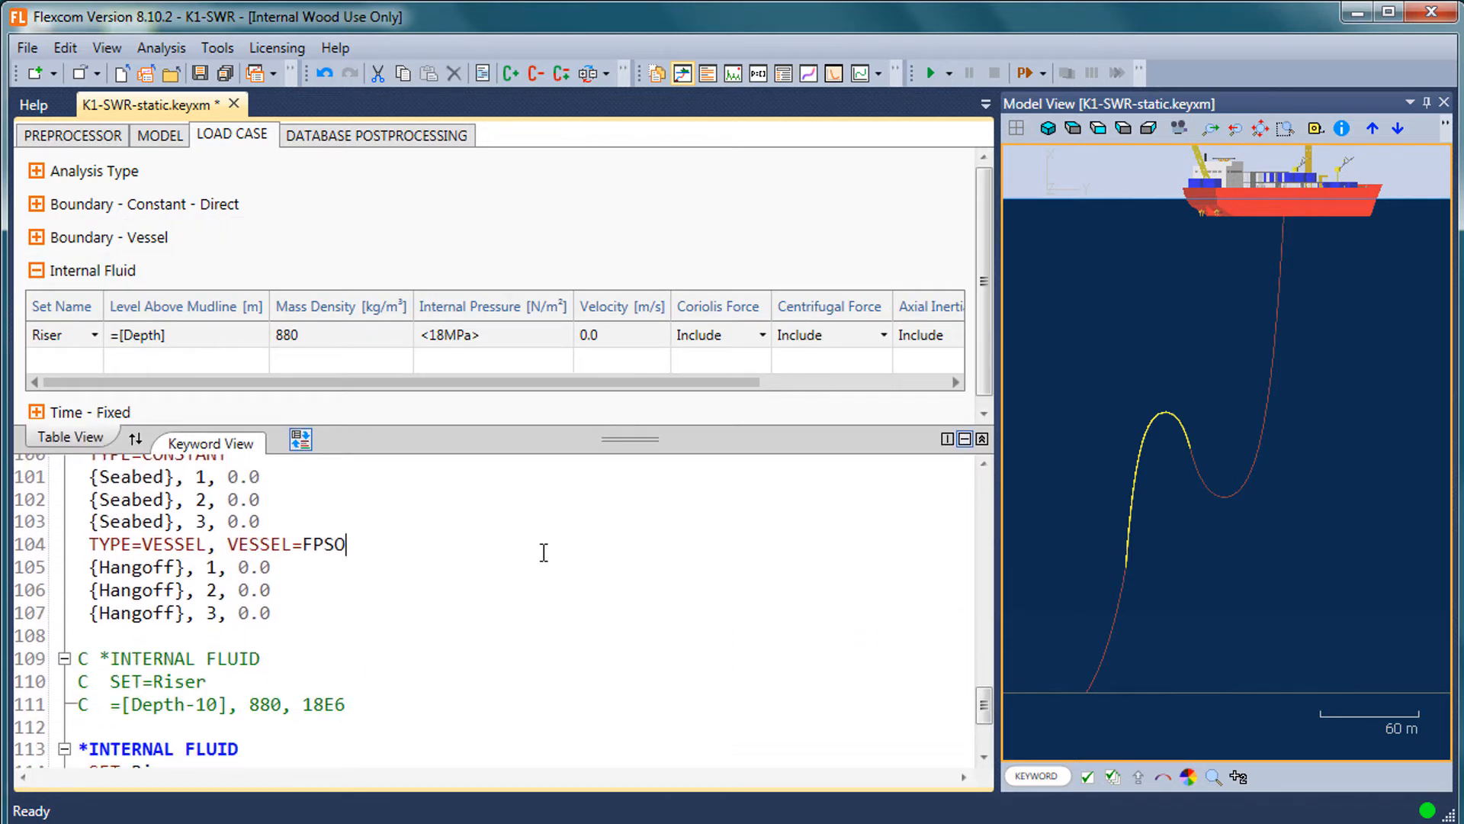
scroll(542, 549, up, 5)
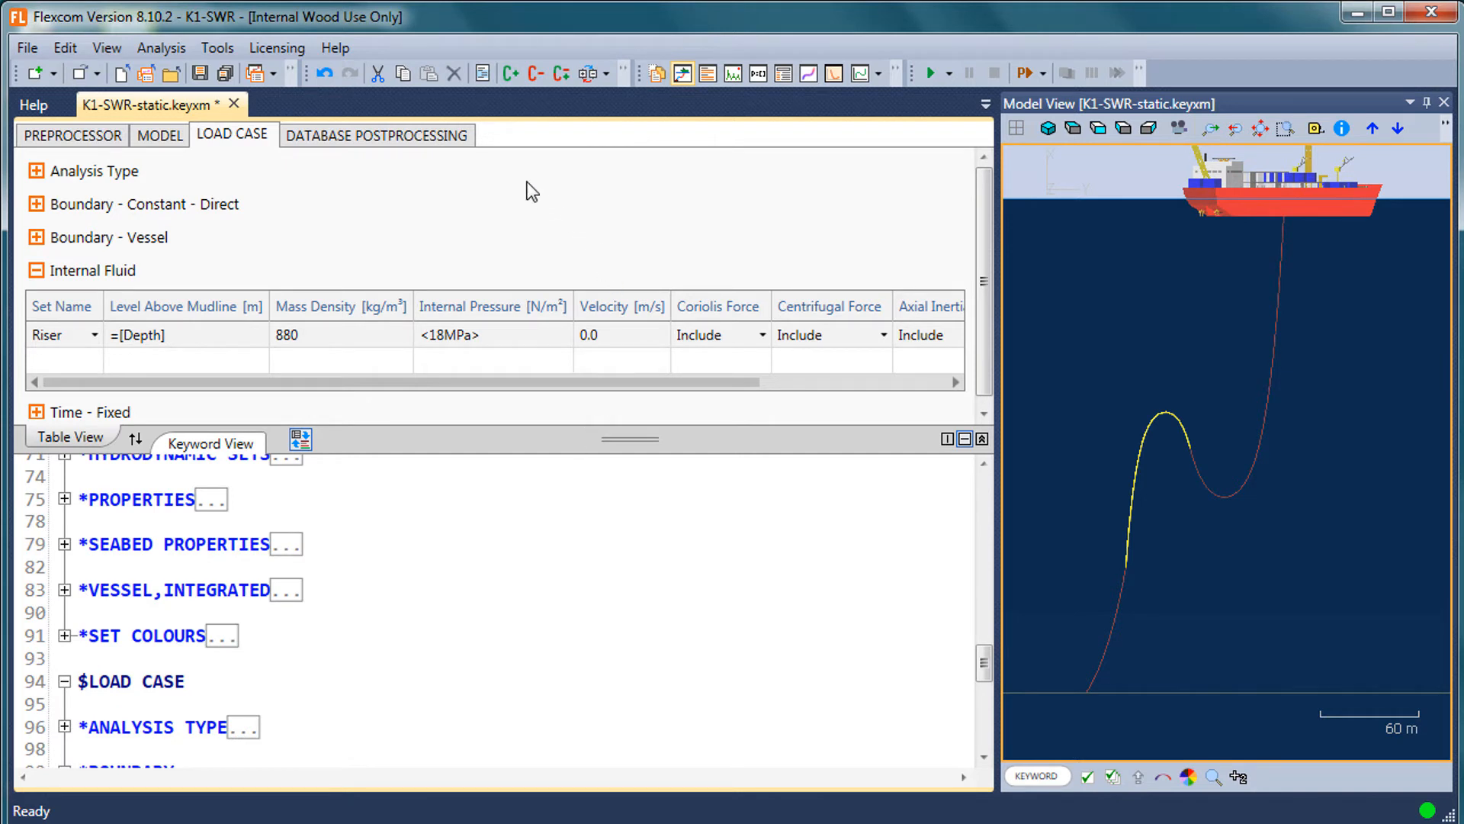
click(595, 336)
drag(606, 436, 619, 322)
Widen the Model View pane to about two thirds of the window and pan the riser model within it
click(1184, 424)
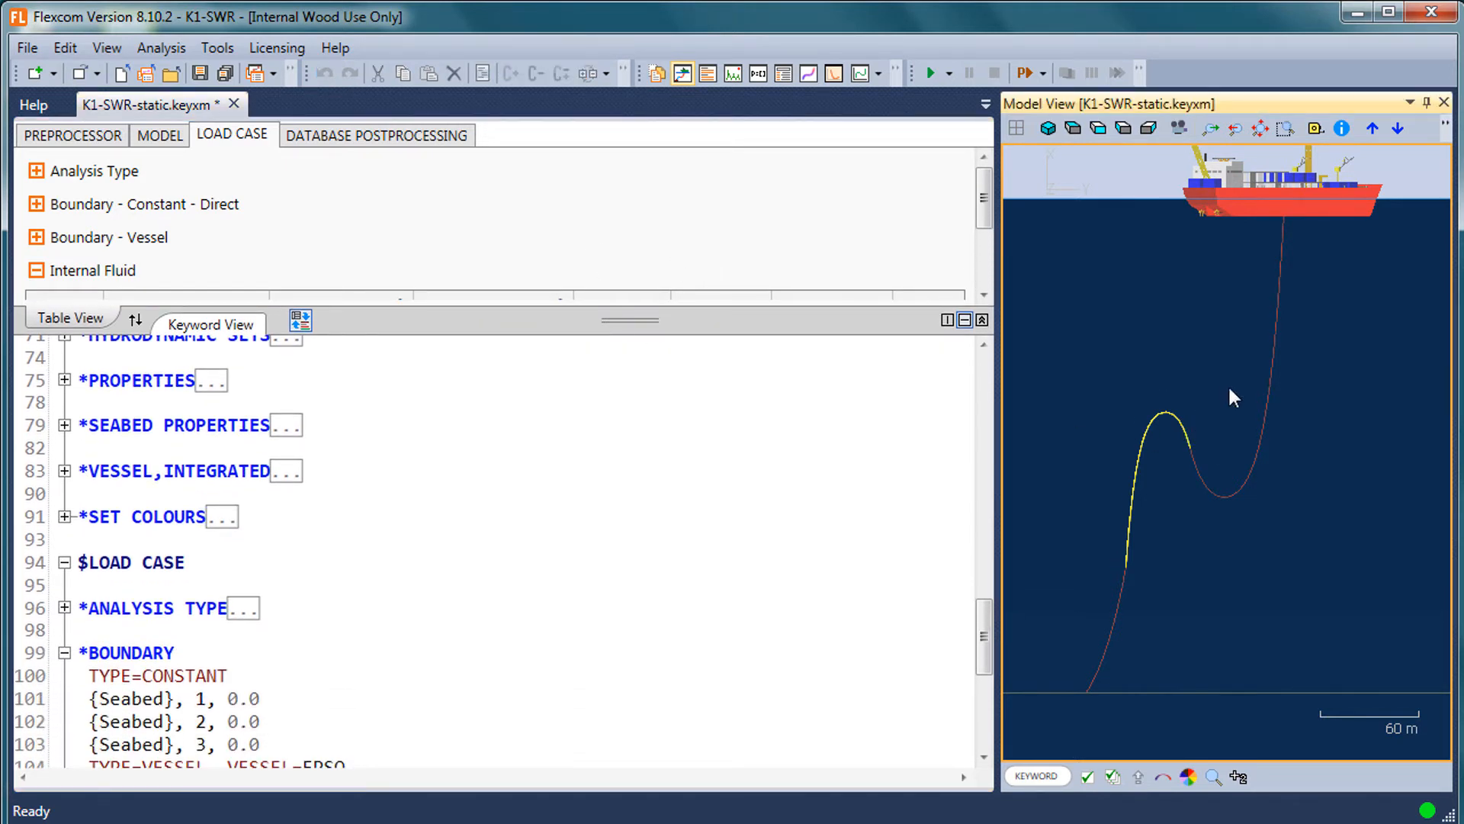
drag(1228, 389, 1221, 432)
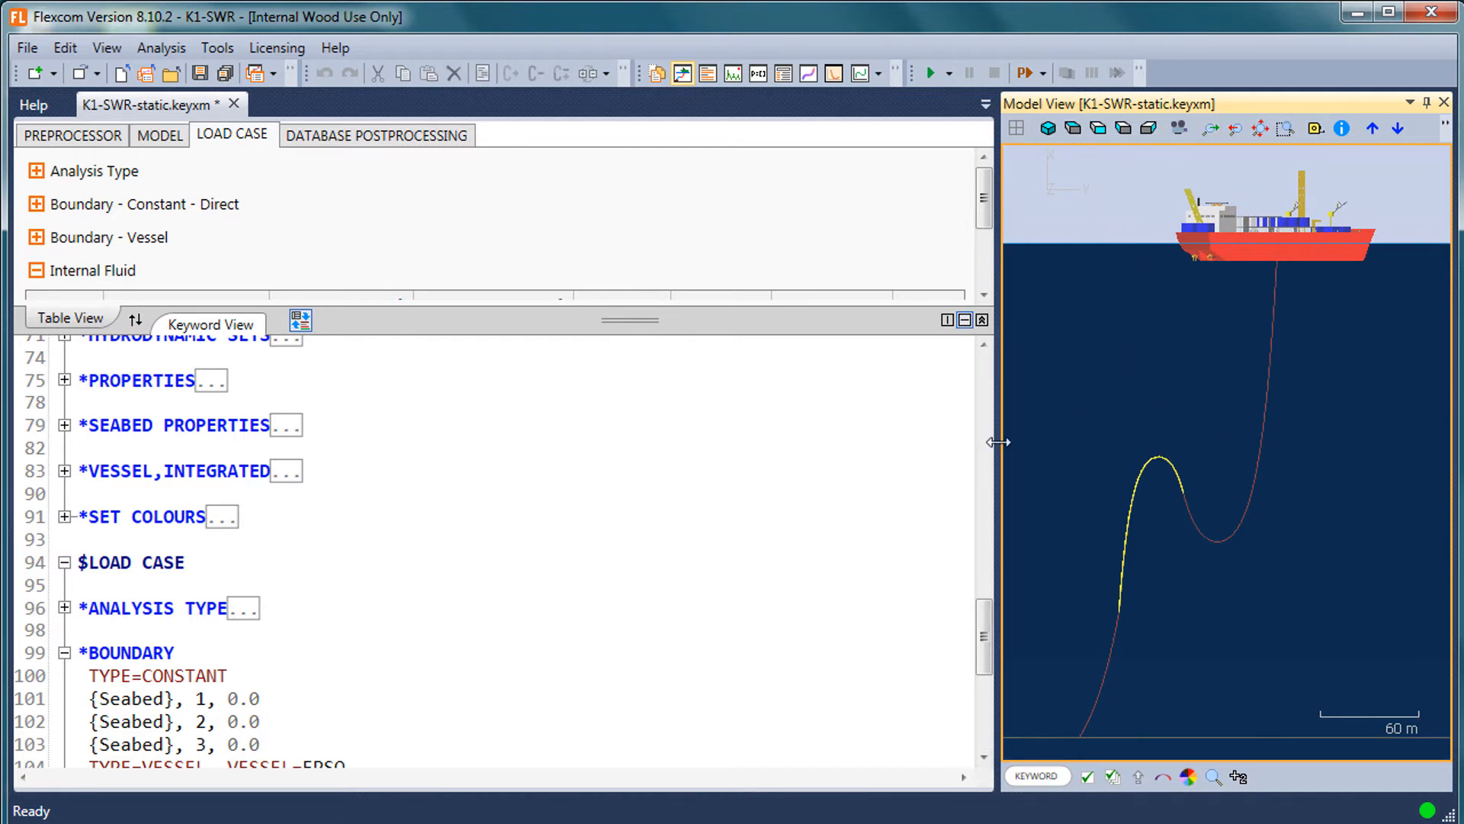
drag(998, 441, 470, 438)
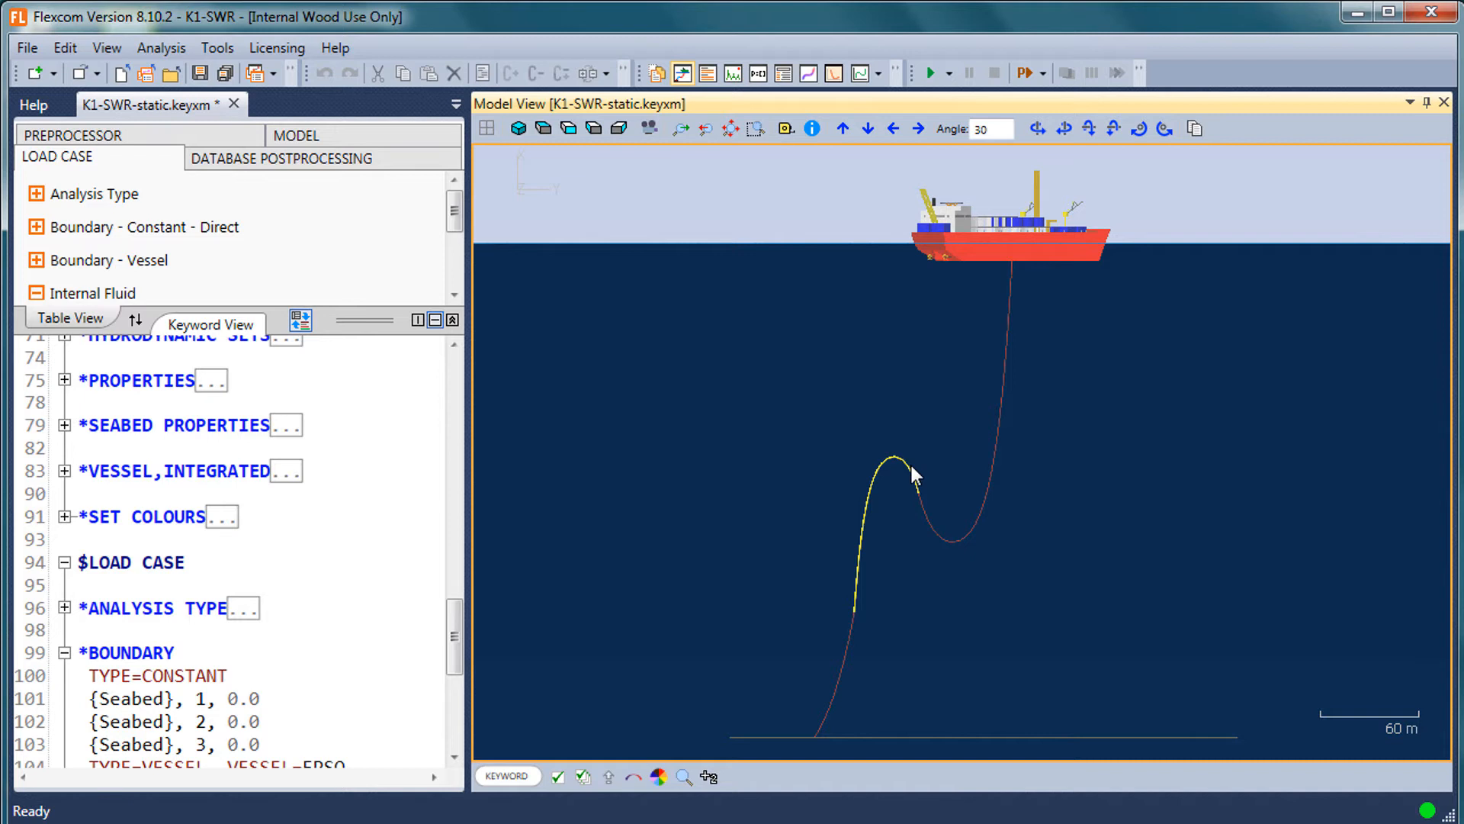
drag(935, 510, 970, 456)
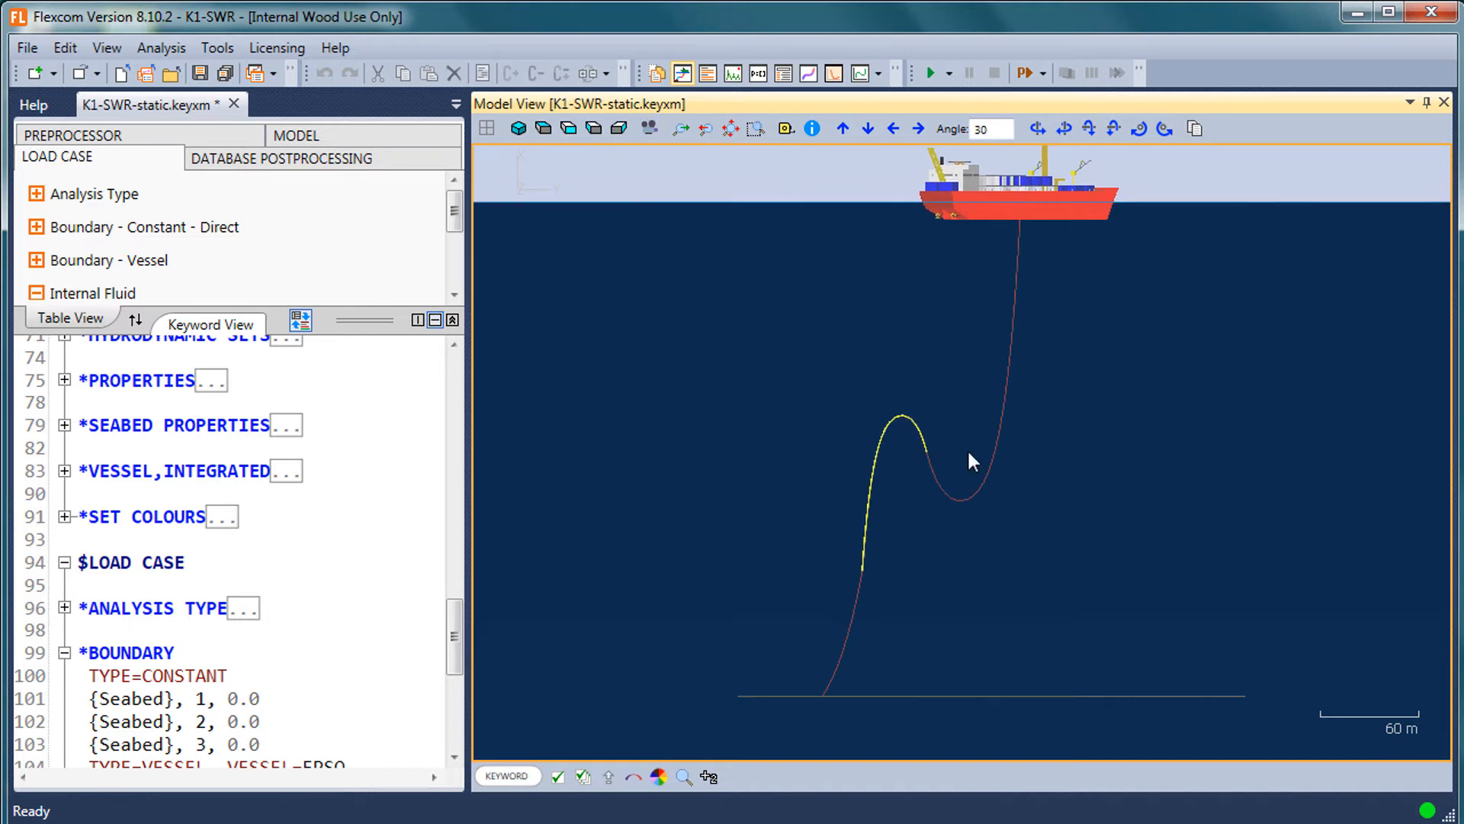
Orbit and zoom the model, switch to the isometric view, and rotate it to a low angle near the sea surface
drag(970, 404, 801, 305)
scroll(981, 392, up, 4)
scroll(980, 392, down, 6)
click(535, 137)
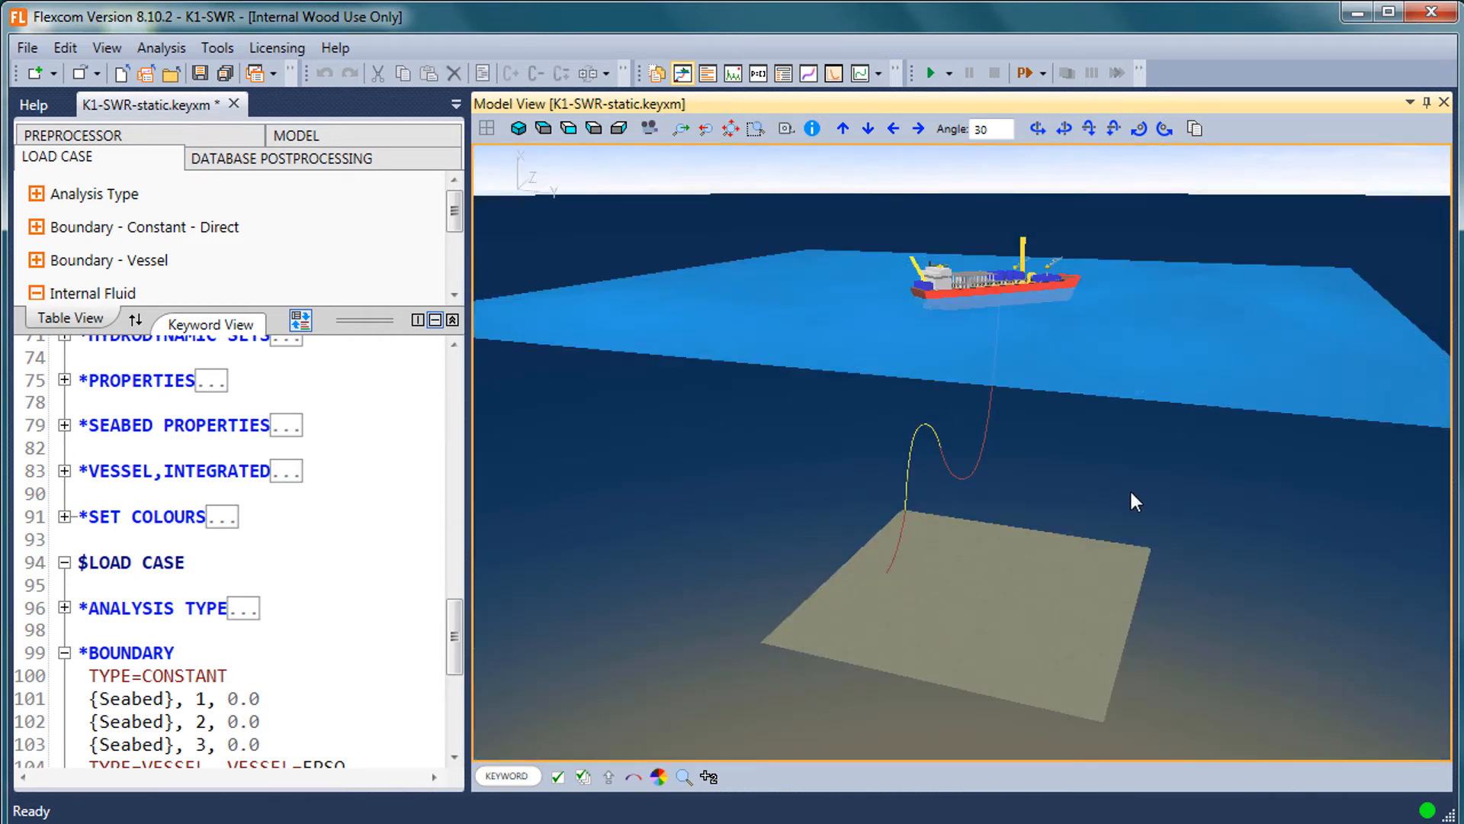
drag(1134, 500, 859, 345)
Split the Model View into two side-by-side panes and show a zoomed-in side elevation of the vessel in the second
click(496, 126)
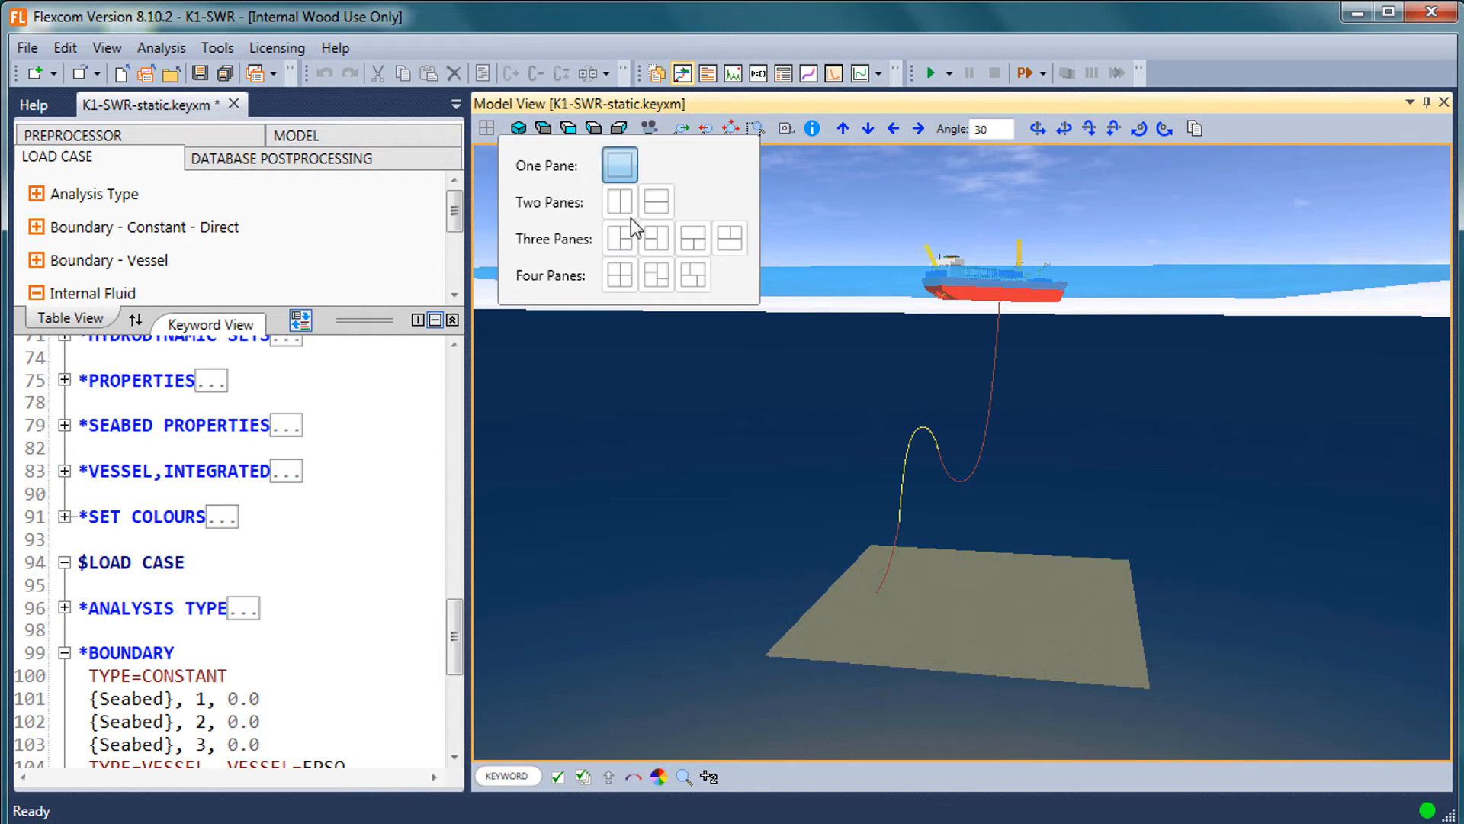
click(642, 209)
click(621, 204)
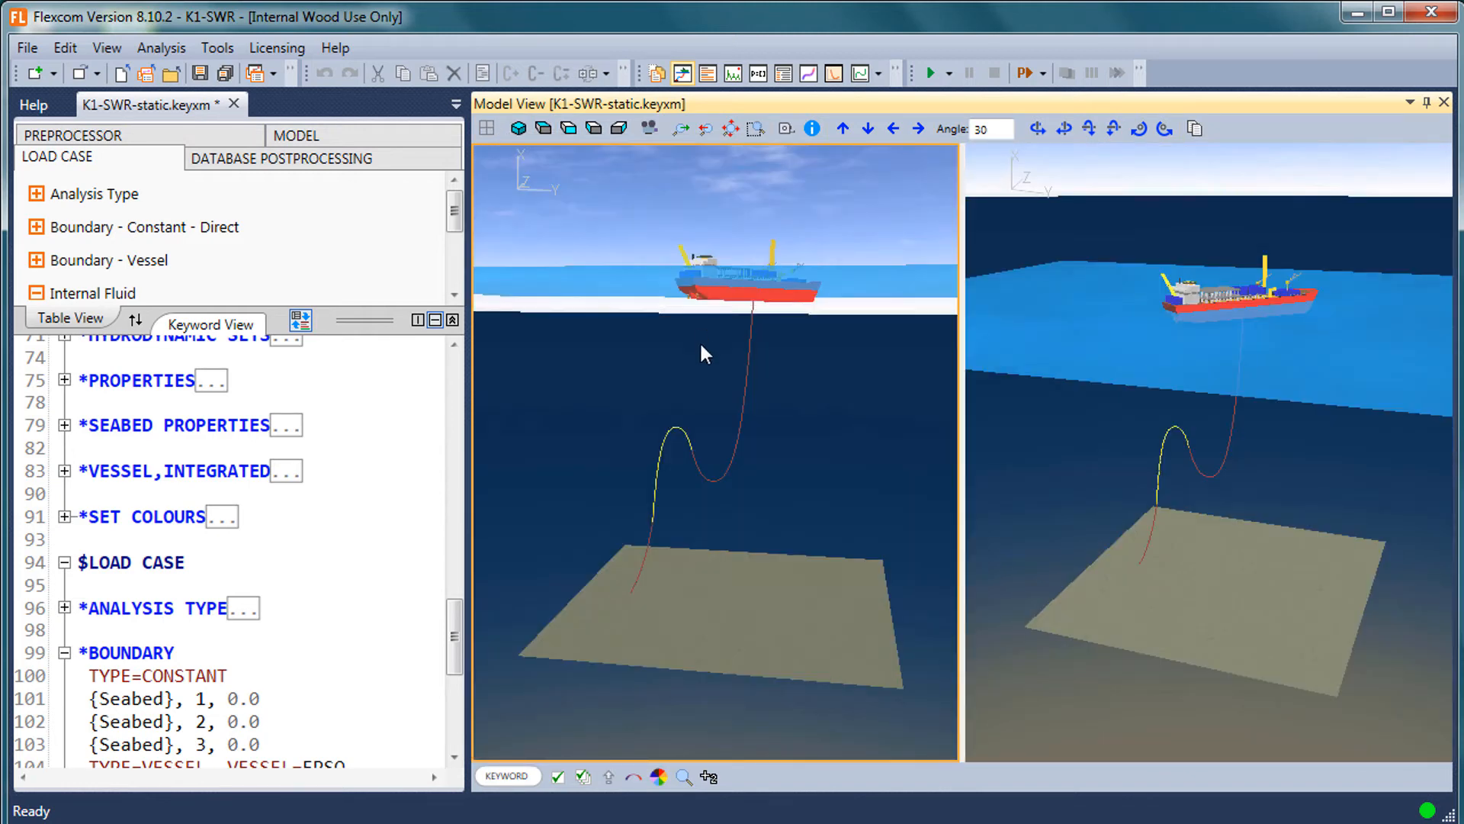
drag(1265, 400, 1210, 378)
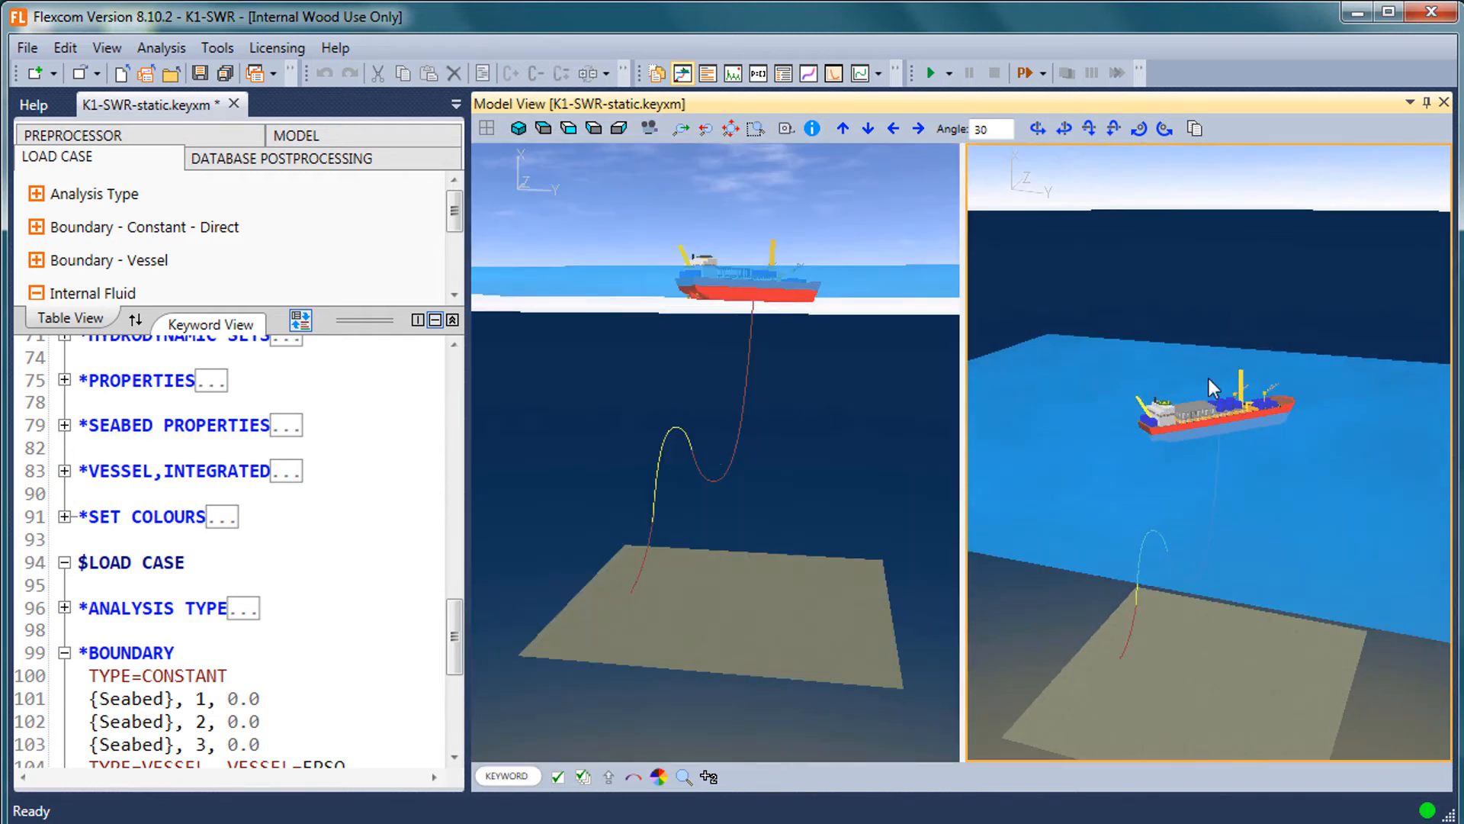
click(572, 129)
scroll(1191, 391, up, 5)
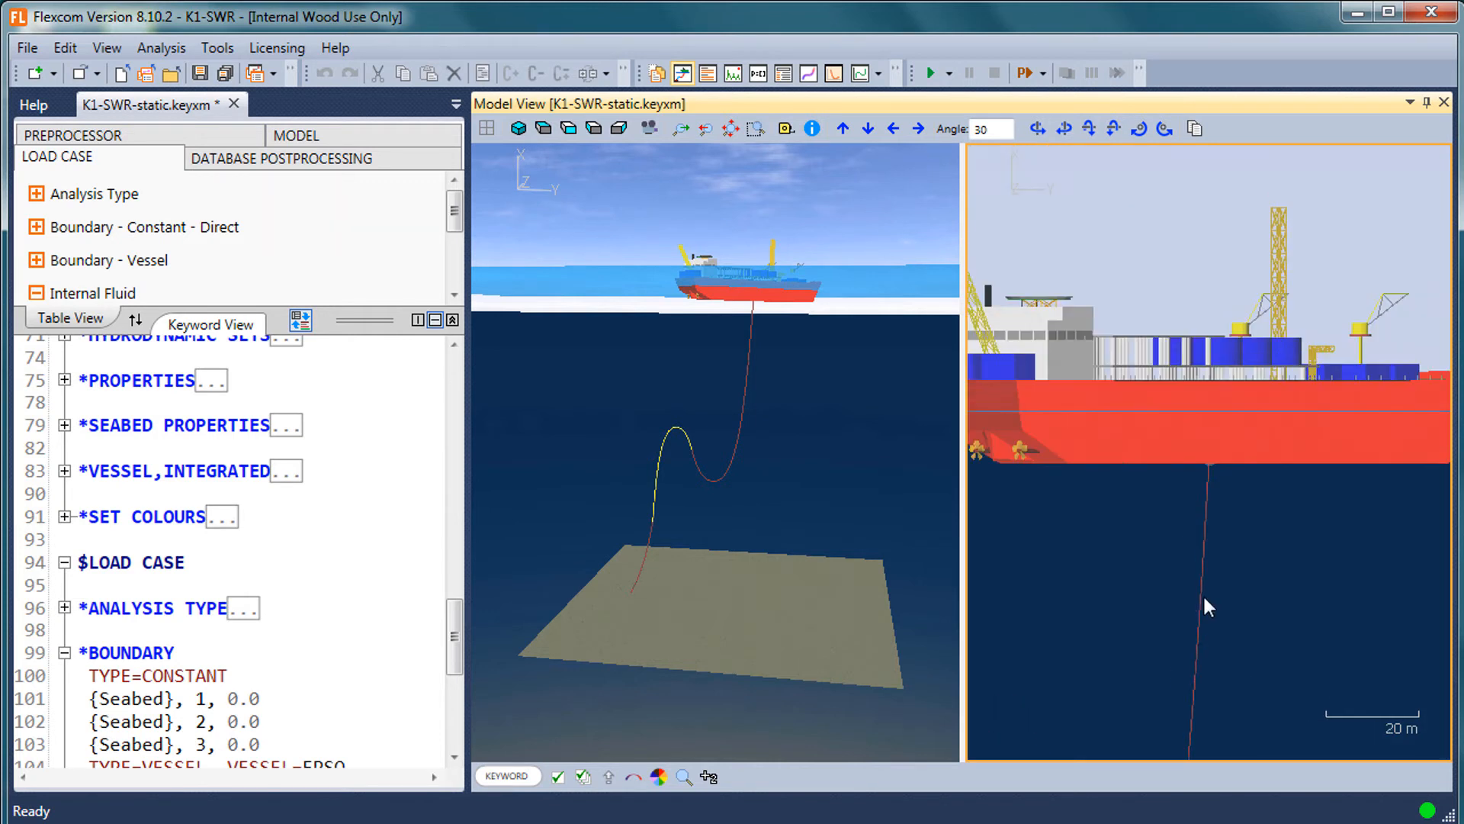
Zoom in on the lower riser near the seabed in the first model pane, and restore that pane's isometric view
click(684, 519)
mouse_move(638, 611)
mouse_down()
mouse_move(656, 562)
mouse_move(809, 436)
mouse_move(798, 412)
mouse_move(808, 437)
mouse_up()
scroll(648, 572, up, 5)
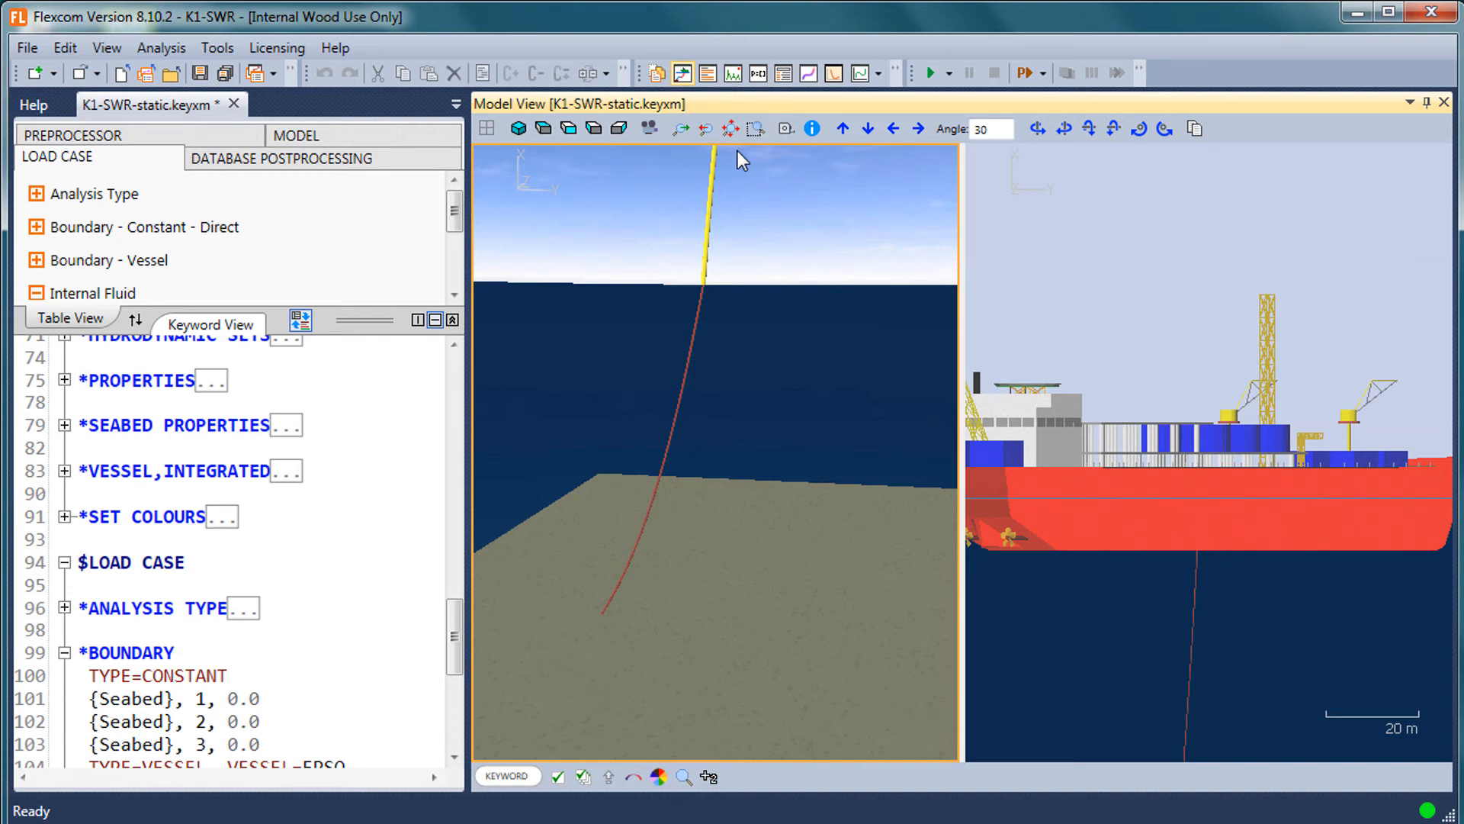
click(519, 128)
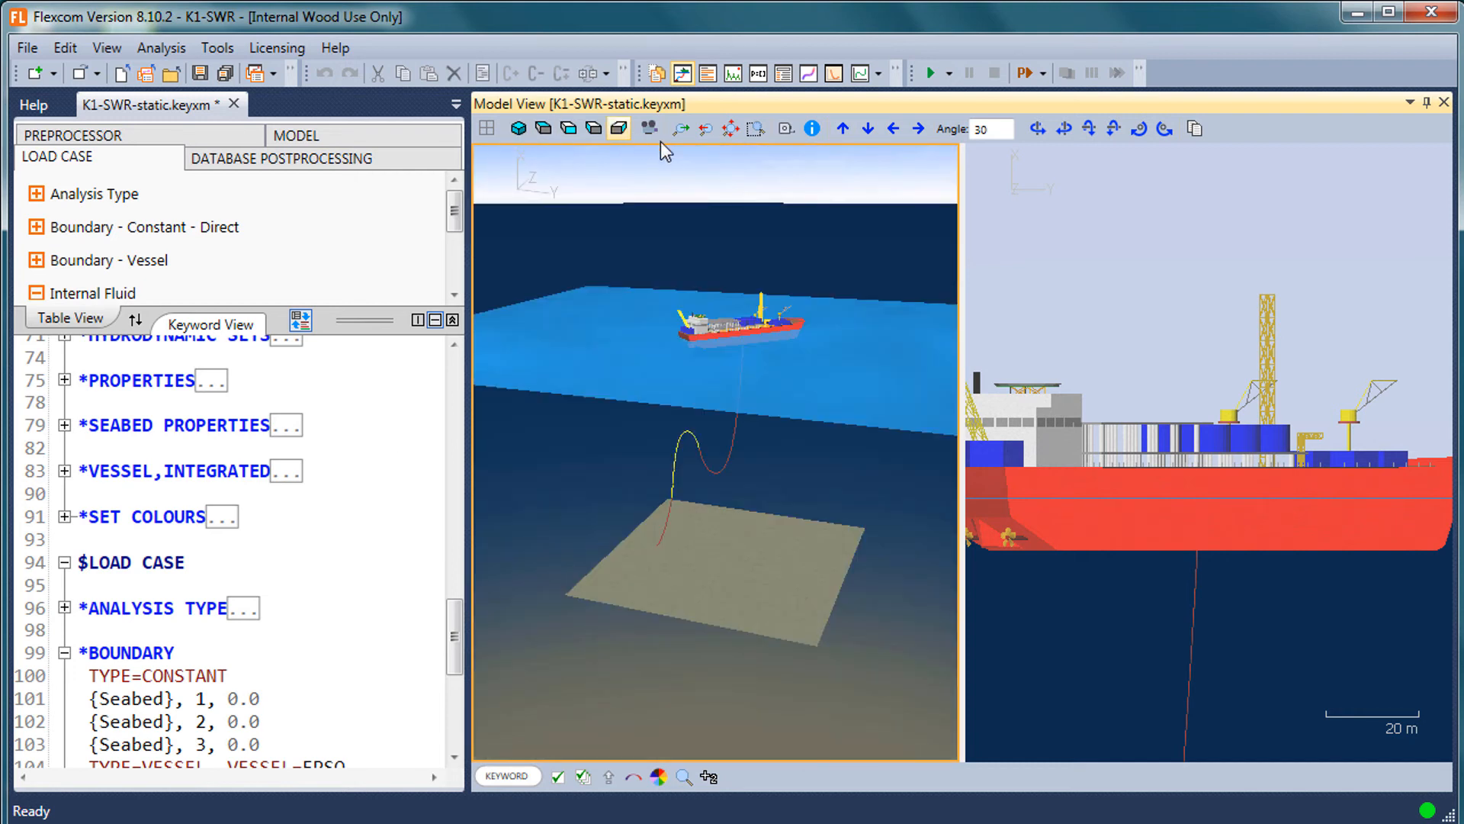
Open the File View pane and narrow the Model View pane to give the keyword editor more width
drag(465, 345, 608, 346)
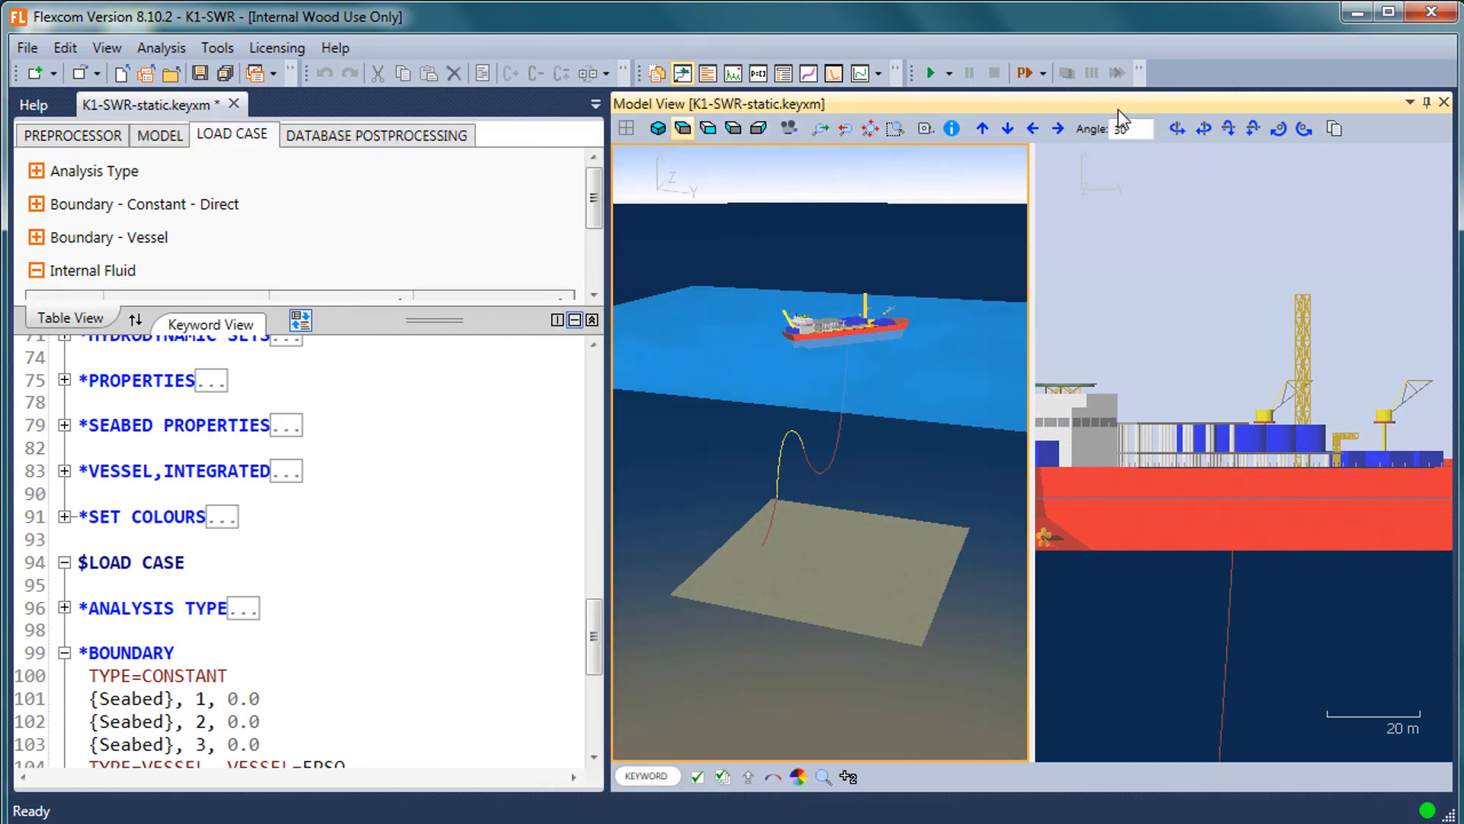
click(107, 47)
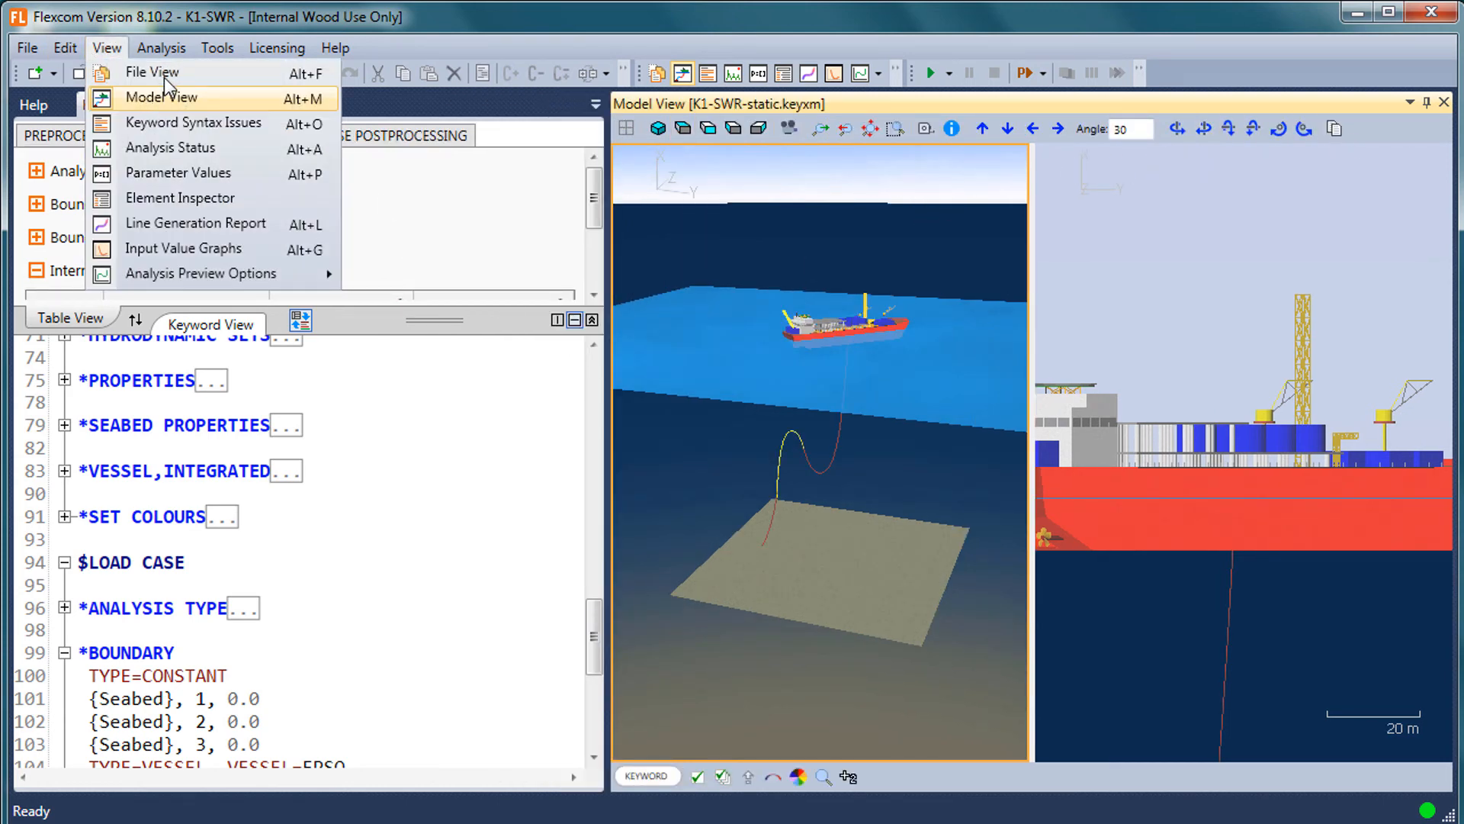
click(164, 70)
drag(608, 382, 966, 382)
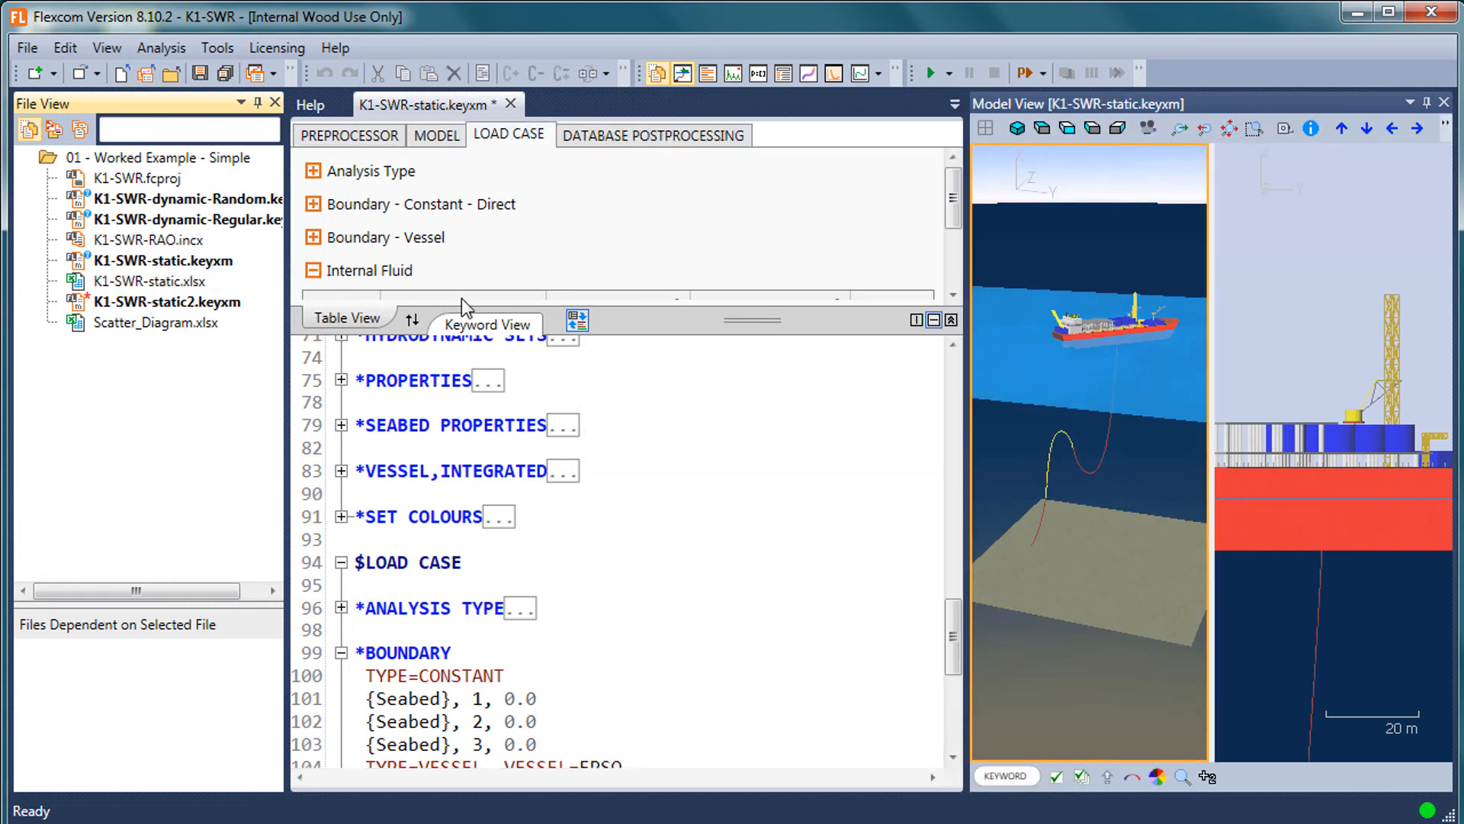
click(107, 48)
click(146, 160)
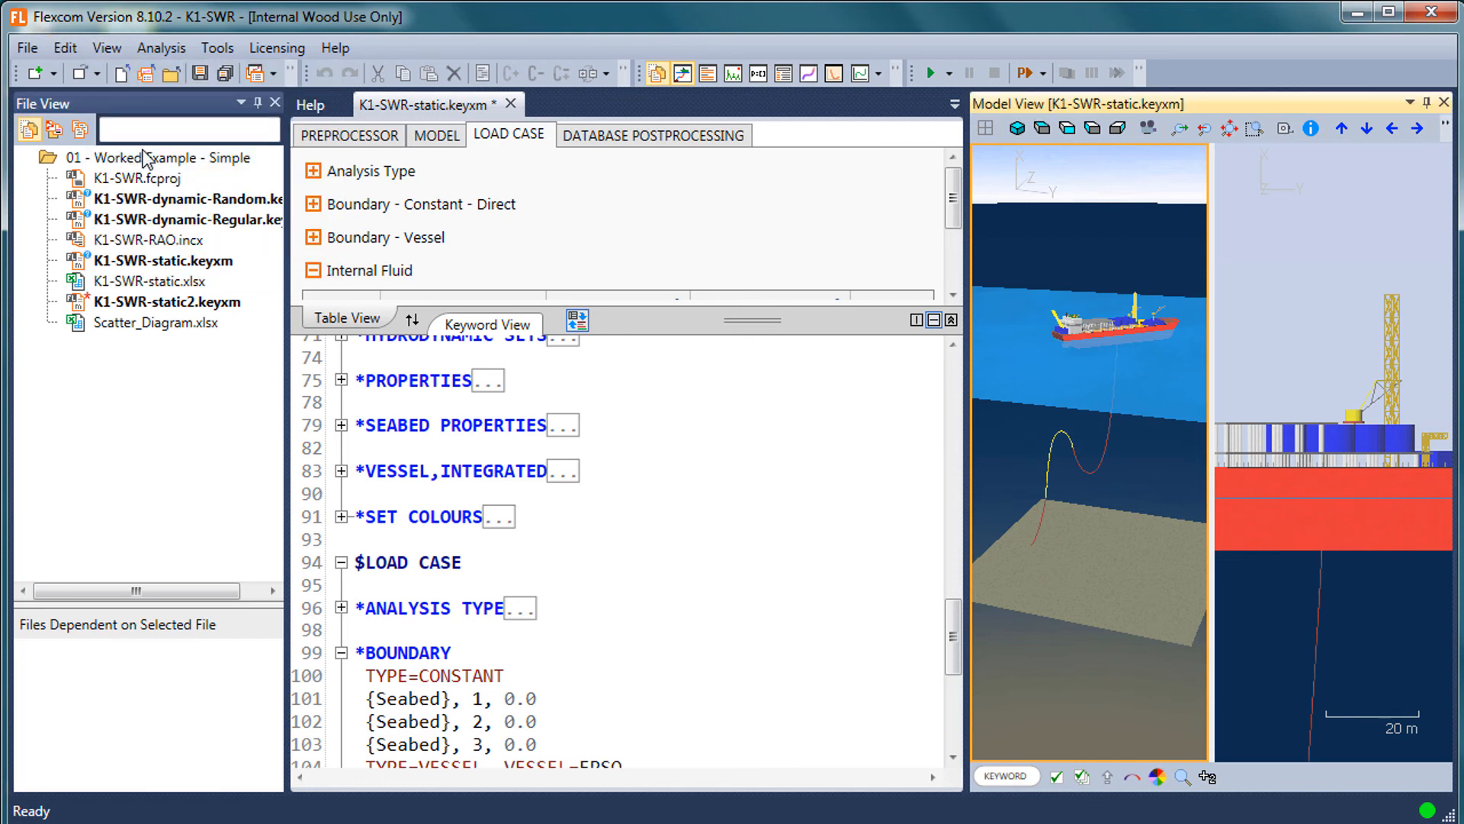